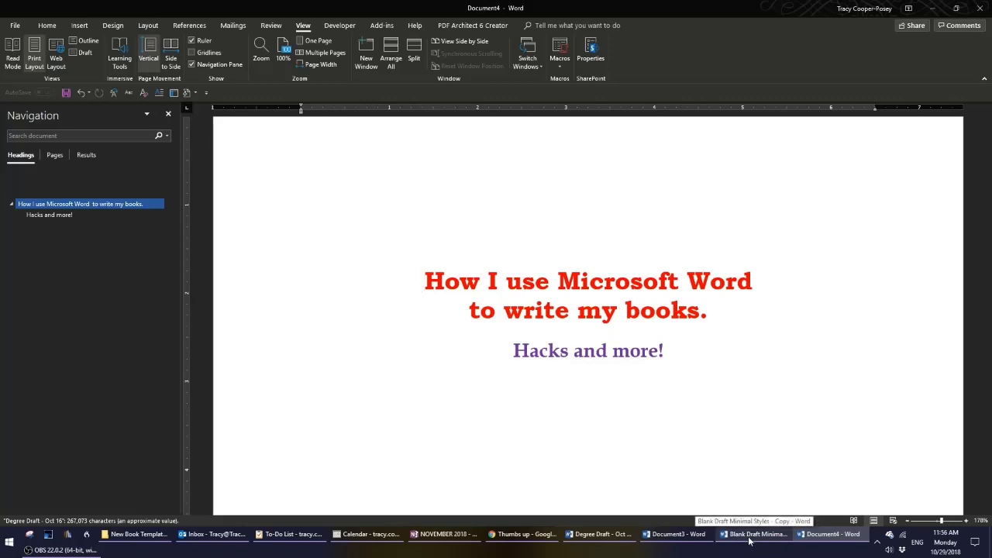
Switch to the Blank Draft Minimal Styles document and review its style list in the enlarged Styles pane.
left_click(752, 535)
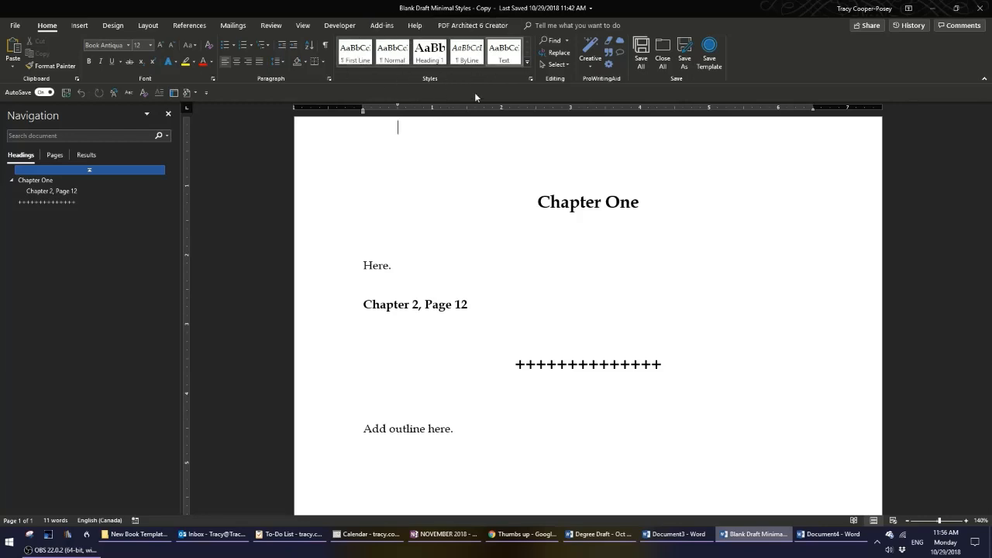
left_click(531, 79)
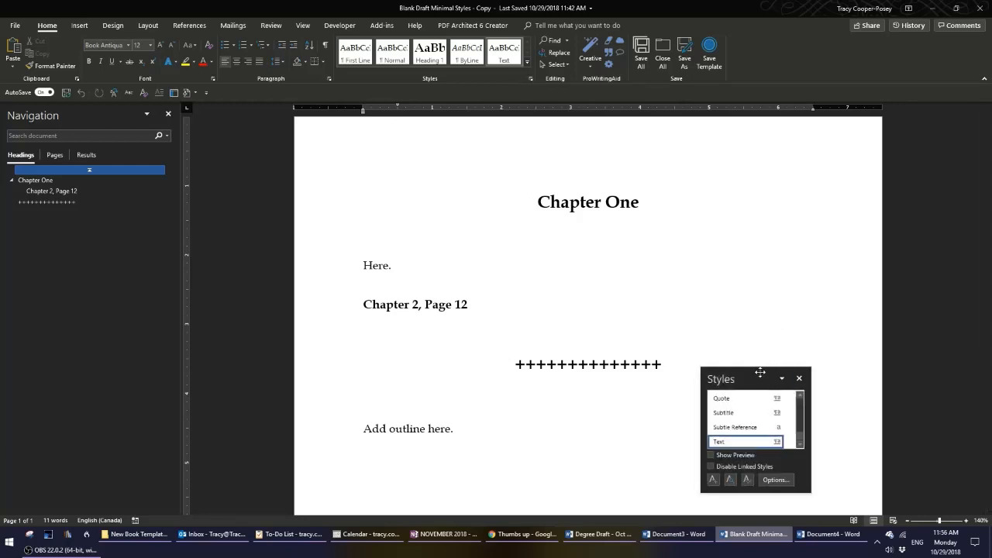
left_click_drag(761, 373, 787, 156)
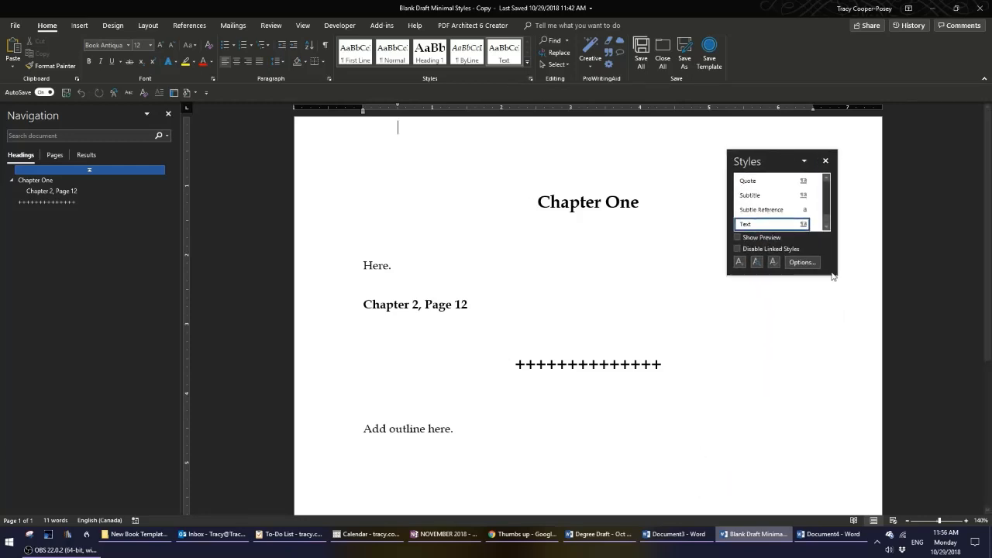
left_click_drag(833, 276, 858, 494)
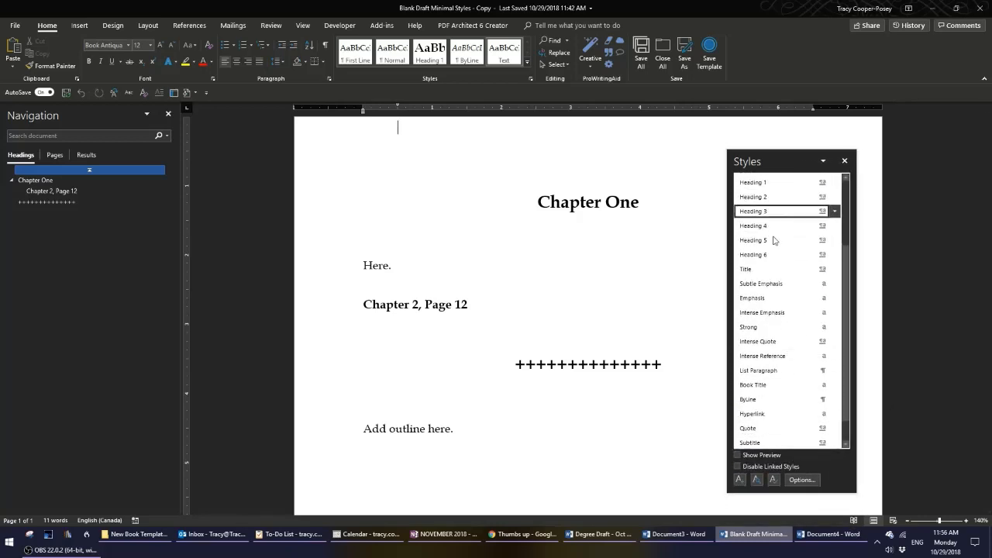
left_click(845, 162)
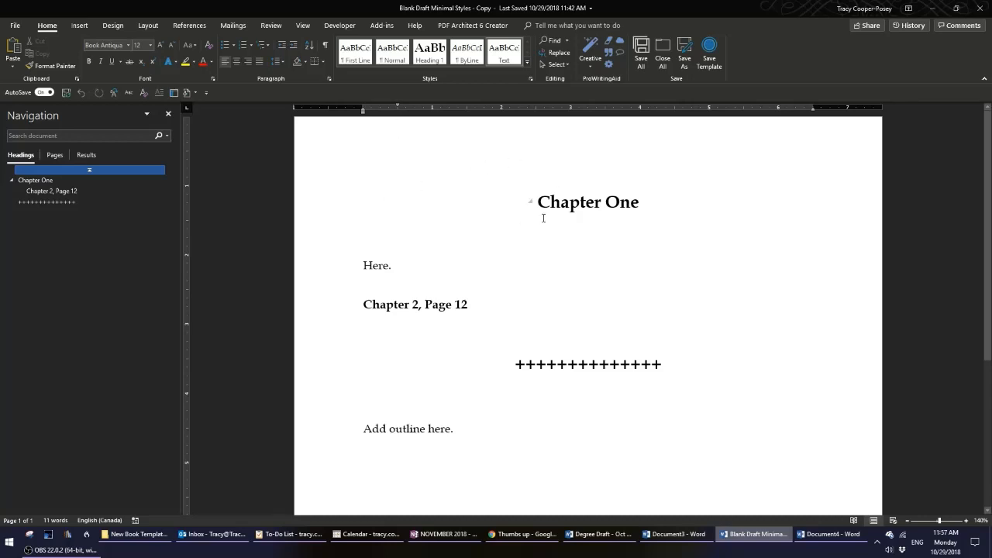
Select the Chapter One heading to examine its formatting.
left_click_drag(538, 203, 630, 203)
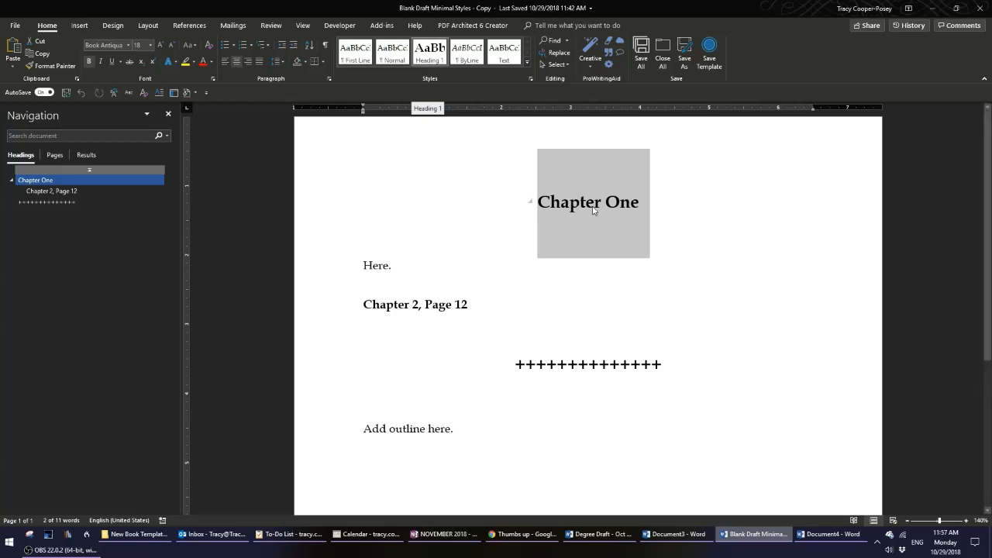
left_click(714, 258)
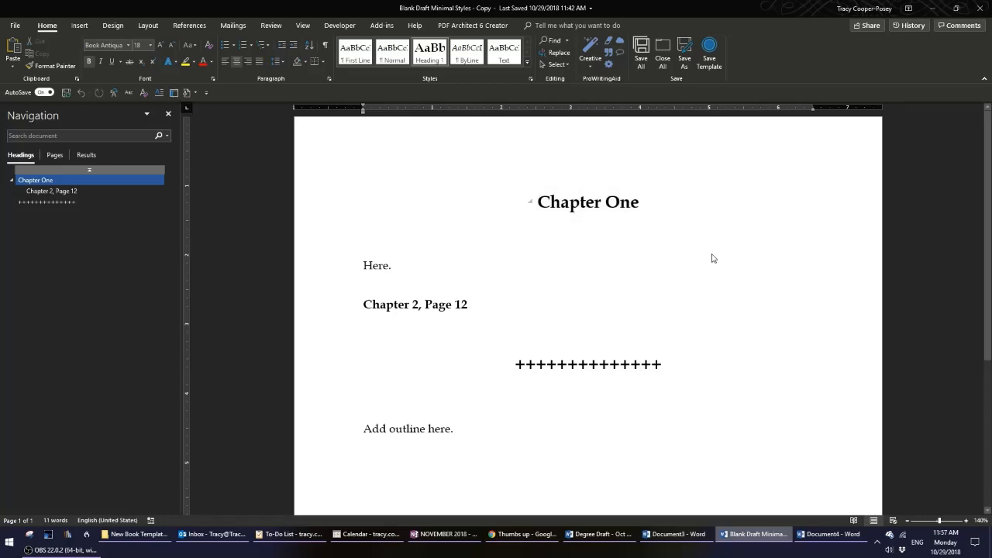
left_click(569, 202)
left_click(562, 204)
left_click(630, 203)
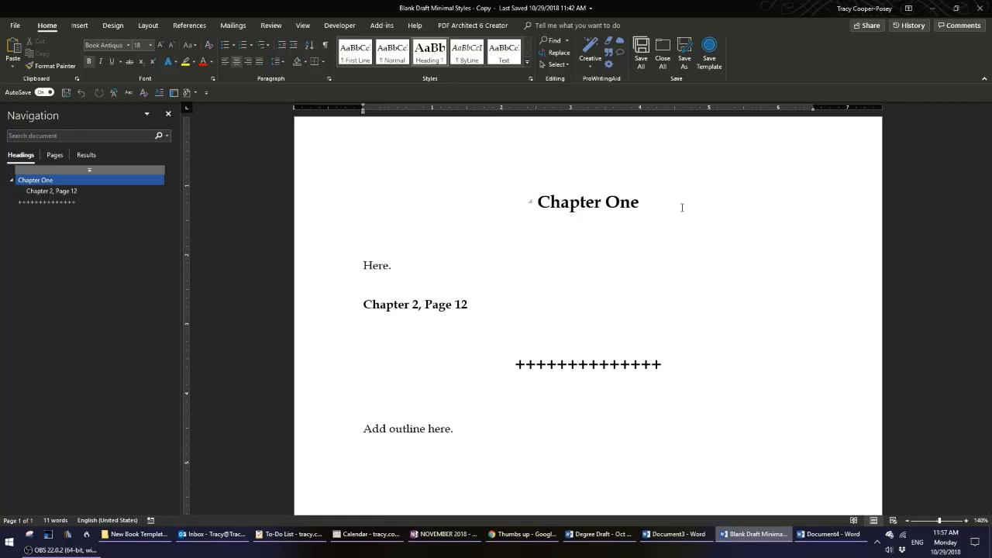
left_click(580, 203)
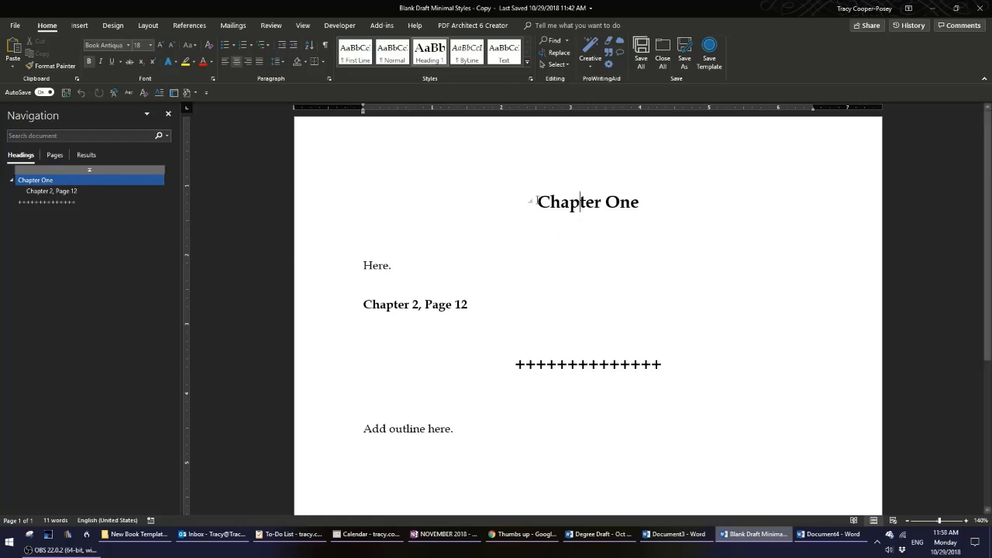
left_click(651, 201)
left_click_drag(537, 201, 640, 204)
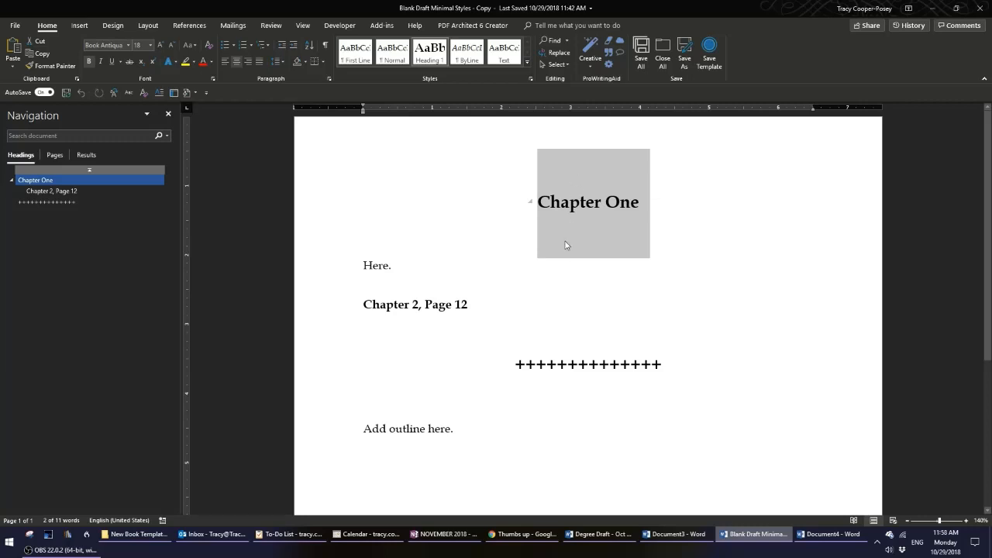
left_click(671, 246)
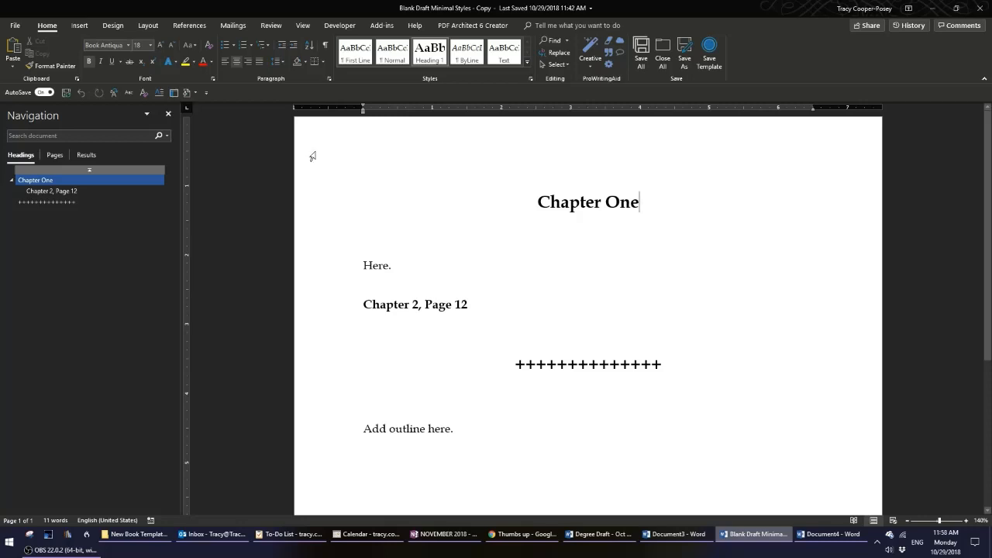
Show and then hide the formatting marks to examine the page's paragraph marks.
left_click(325, 44)
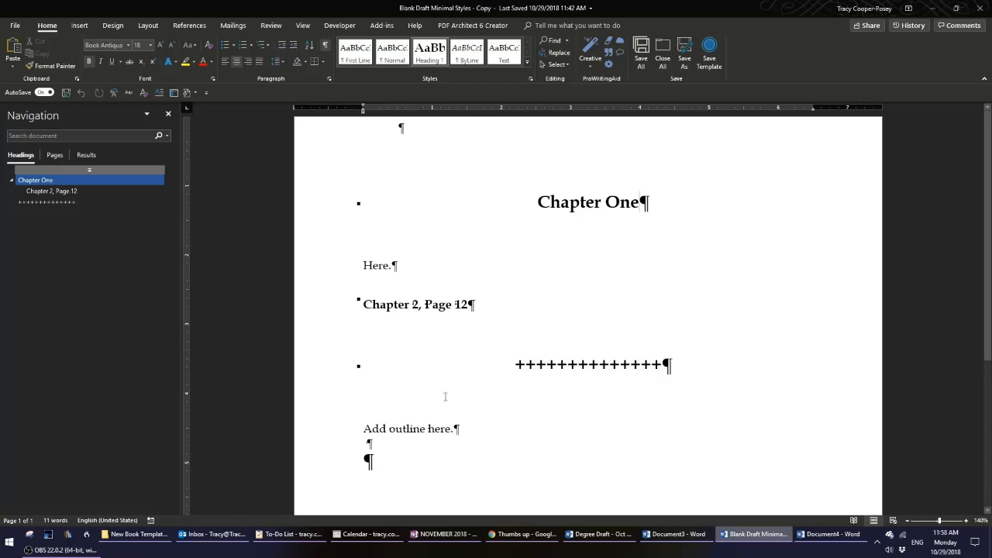
left_click(399, 197)
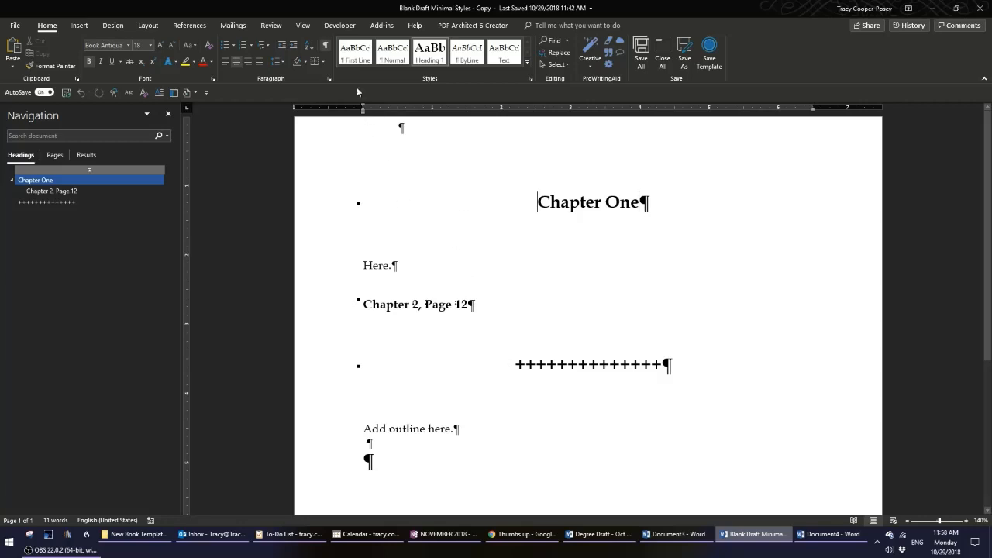
left_click(326, 46)
Select the Chapter One heading and inspect its paragraph spacing settings.
left_click(333, 210)
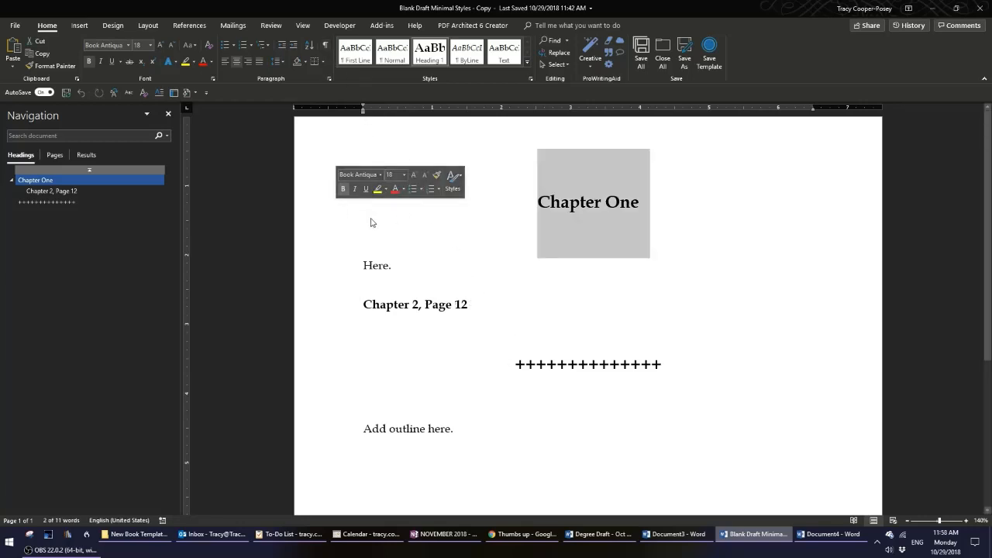
left_click(284, 59)
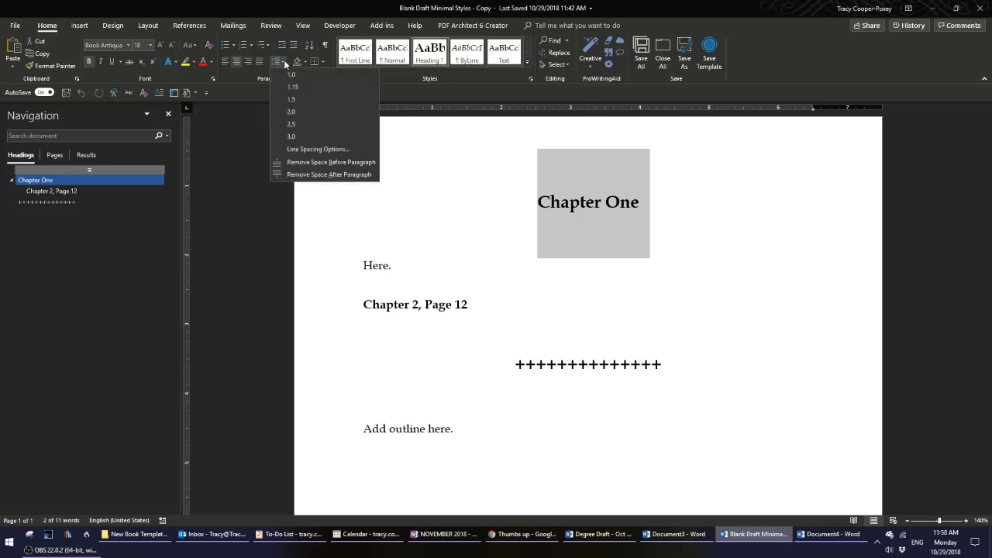
left_click(310, 150)
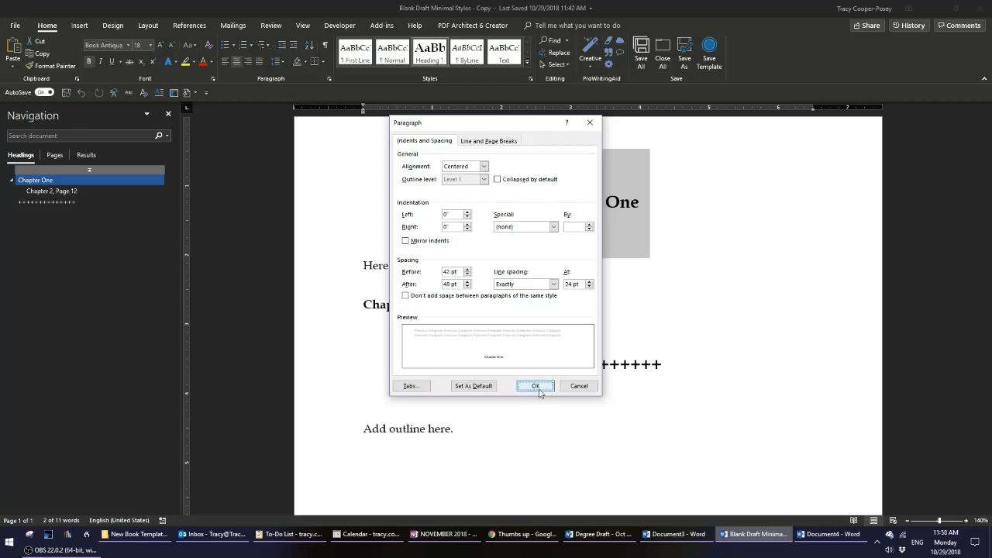
key("Return")
left_click(538, 200)
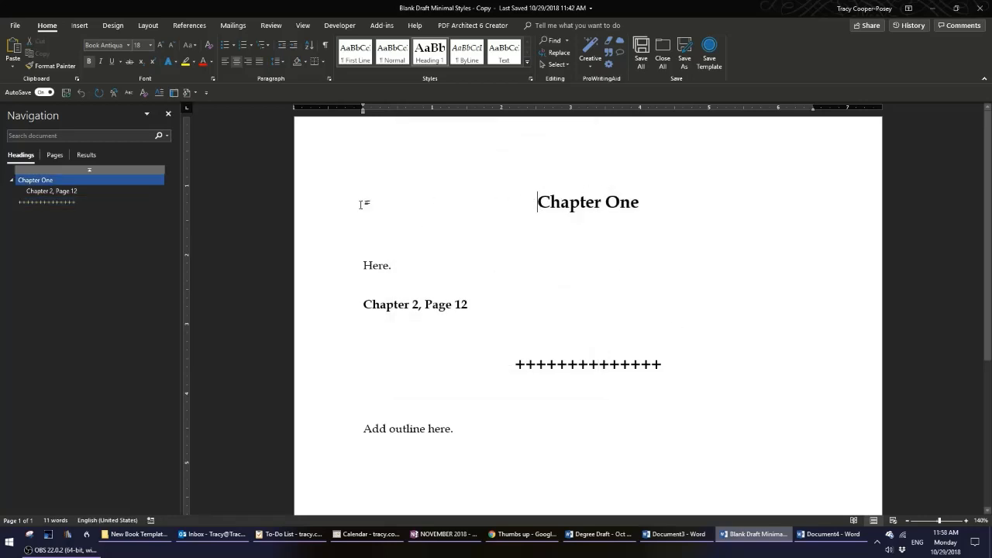
left_click(326, 216)
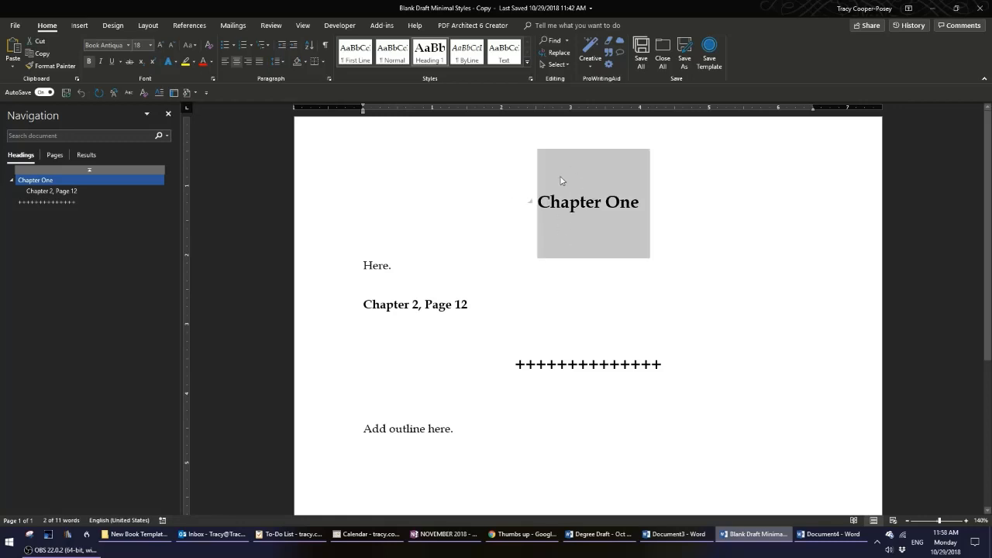
left_click(718, 274)
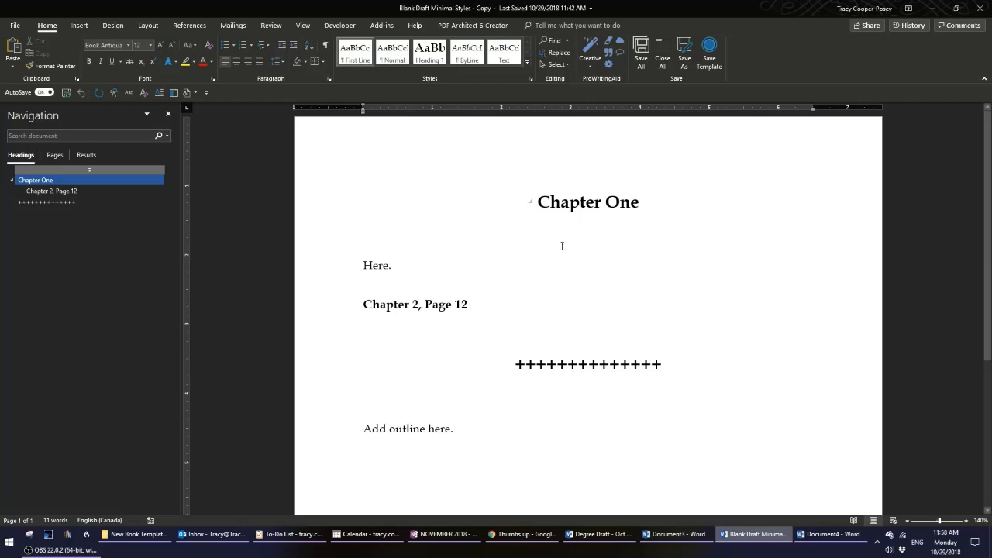
Select the body text and the Chapter 2, Page 12 line and check their applied style in the Styles pane.
double_click(373, 265)
left_click(372, 265)
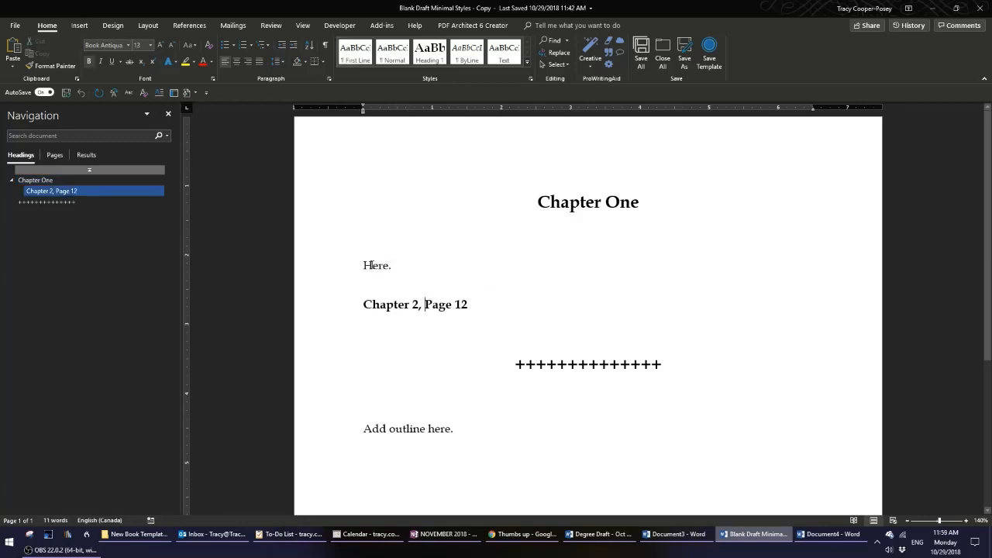
left_click(345, 272)
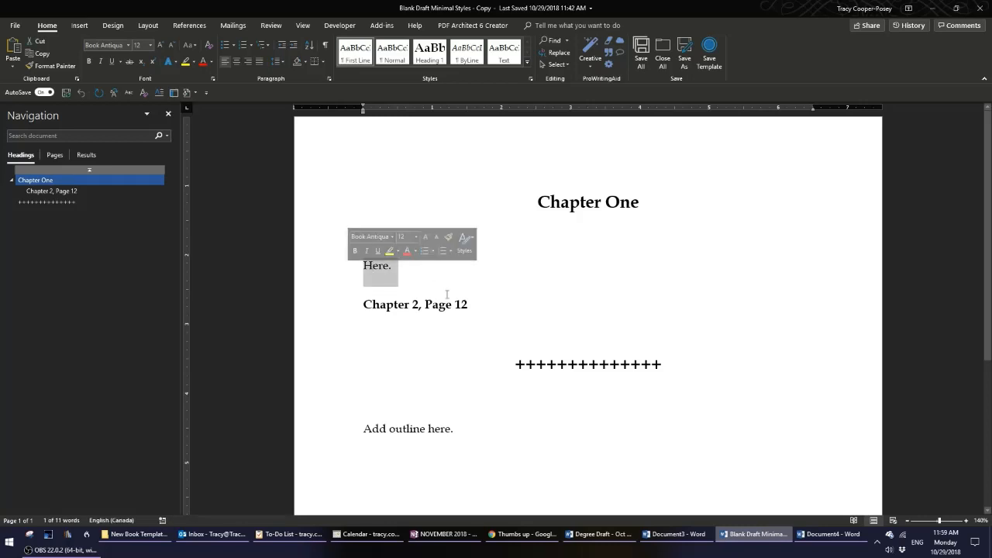
left_click(471, 305)
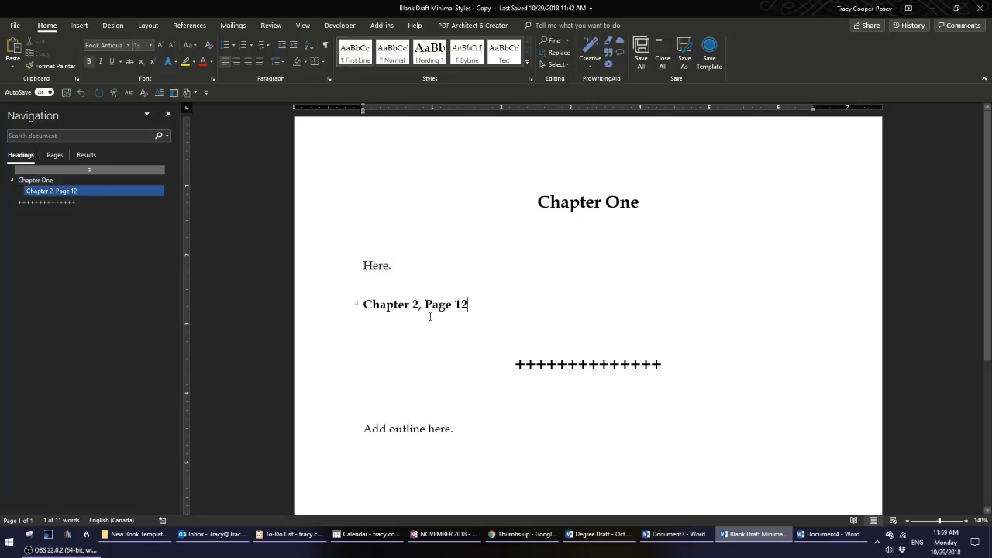
left_click(329, 309)
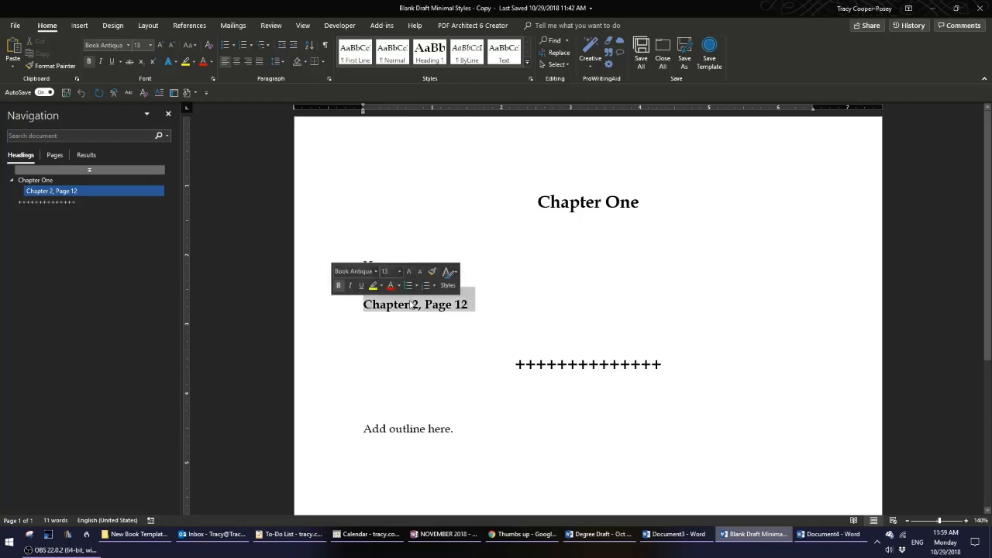
left_click(527, 63)
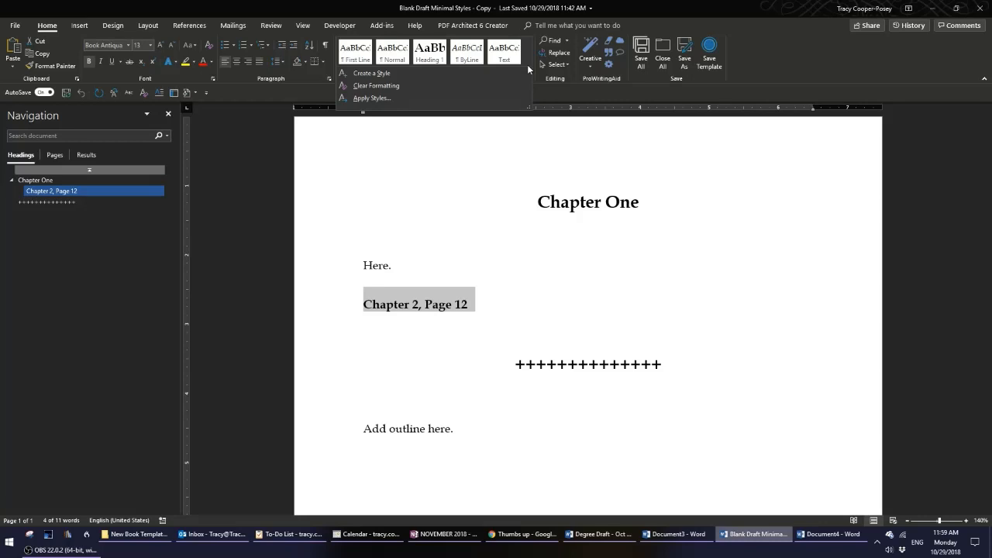
left_click(550, 94)
left_click(532, 78)
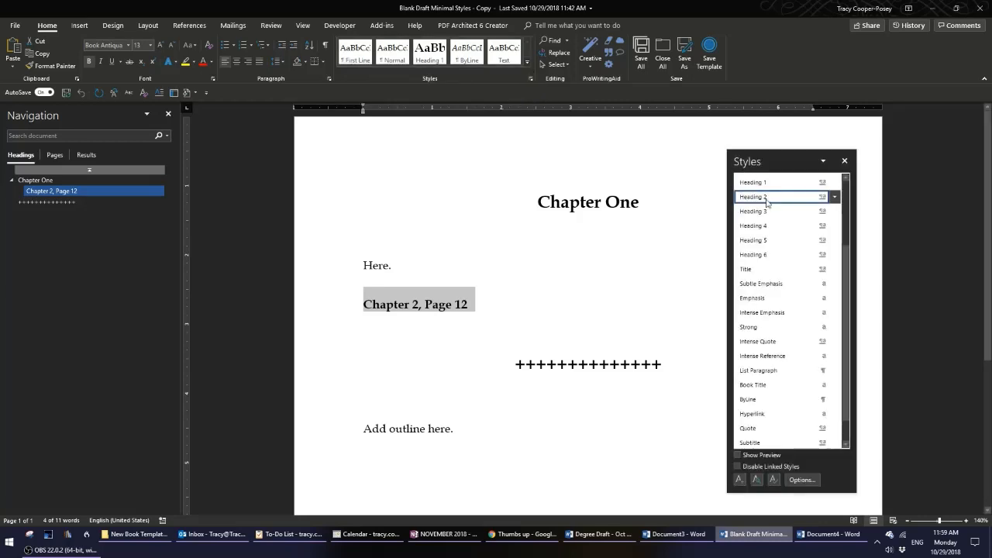
mouse_move(760, 200)
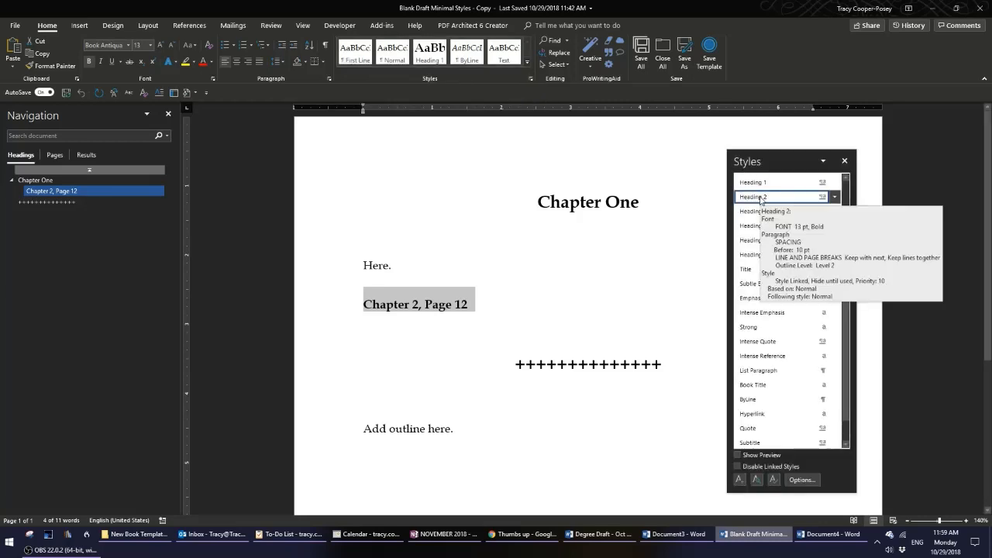
left_click(844, 161)
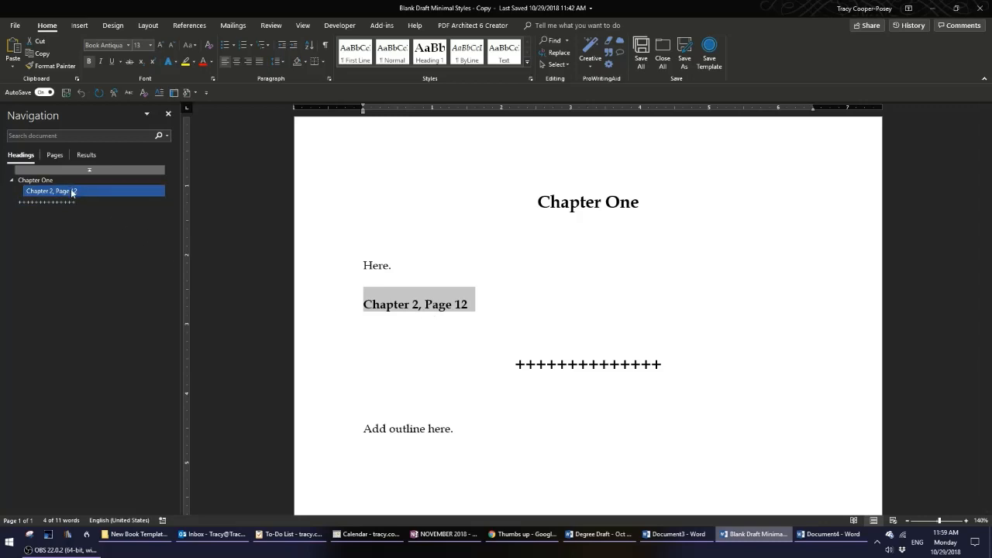
Change the second heading's text to Chapter 3, Page 50.
left_click(405, 305)
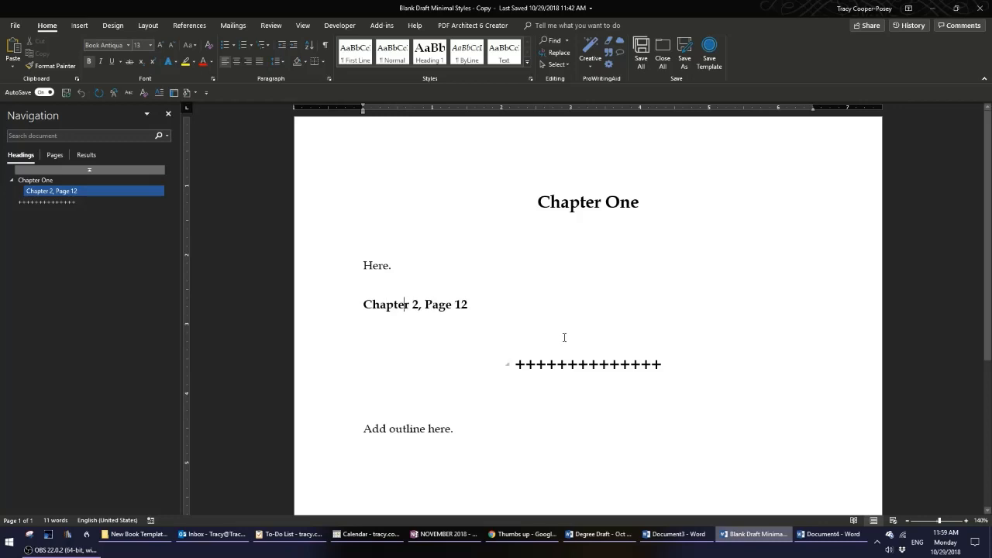
key("Delete")
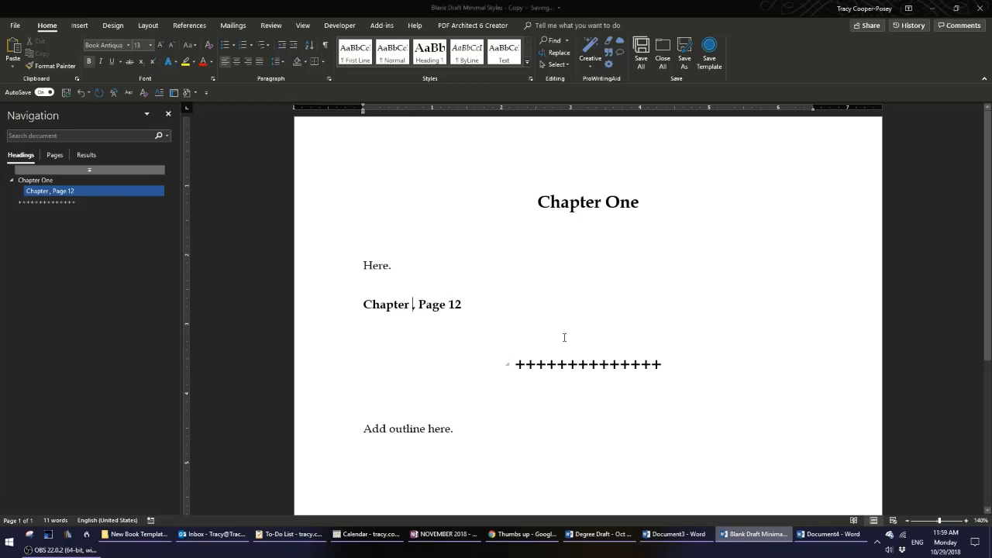
type("3")
key("Right")
key("Right")
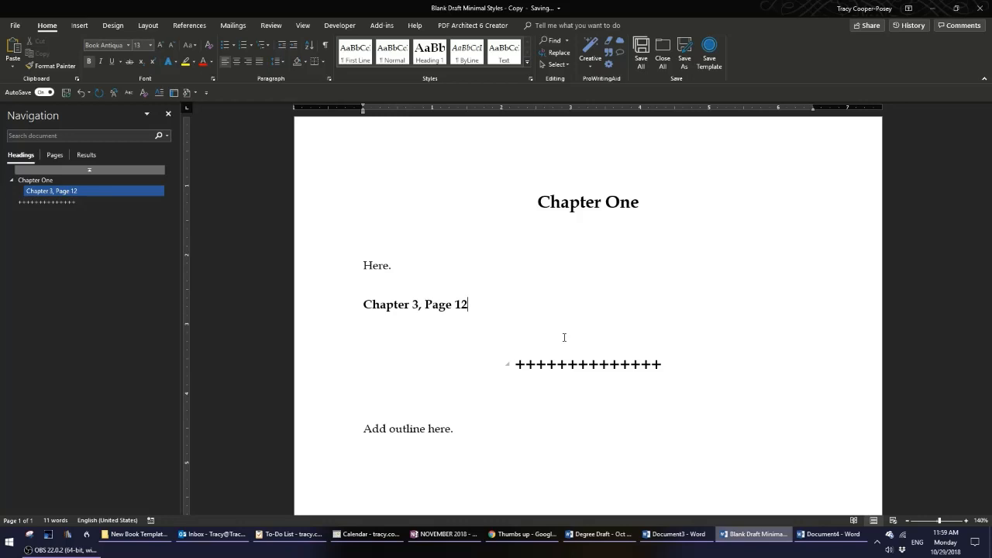
key("BackSpace")
key("BackSpace")
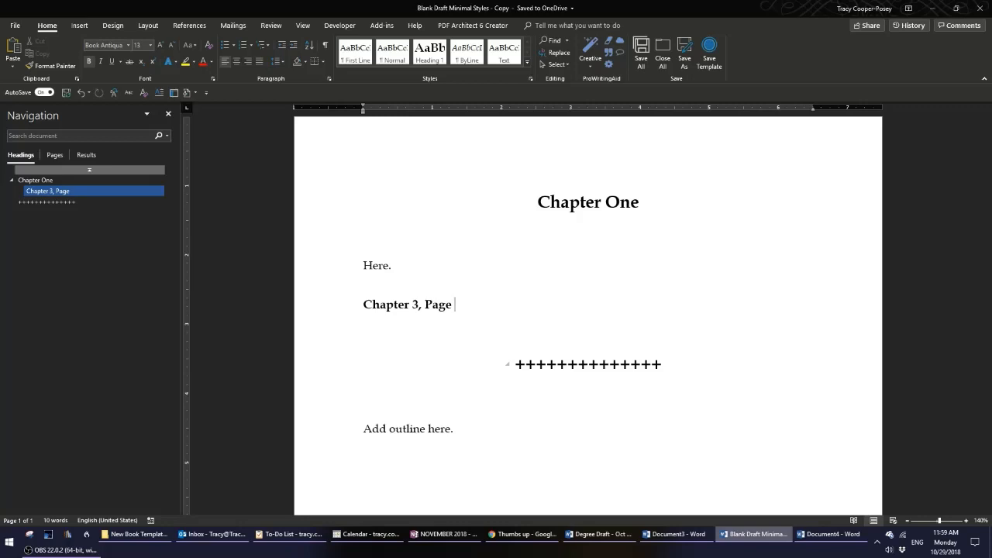
type("50")
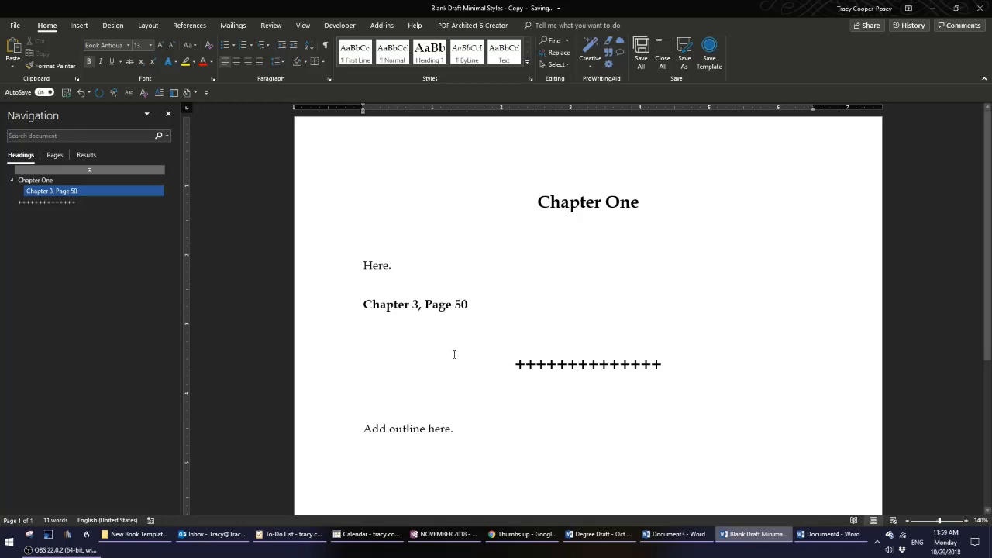
Jump between the document's headings using the Navigation pane entries.
left_click(335, 308)
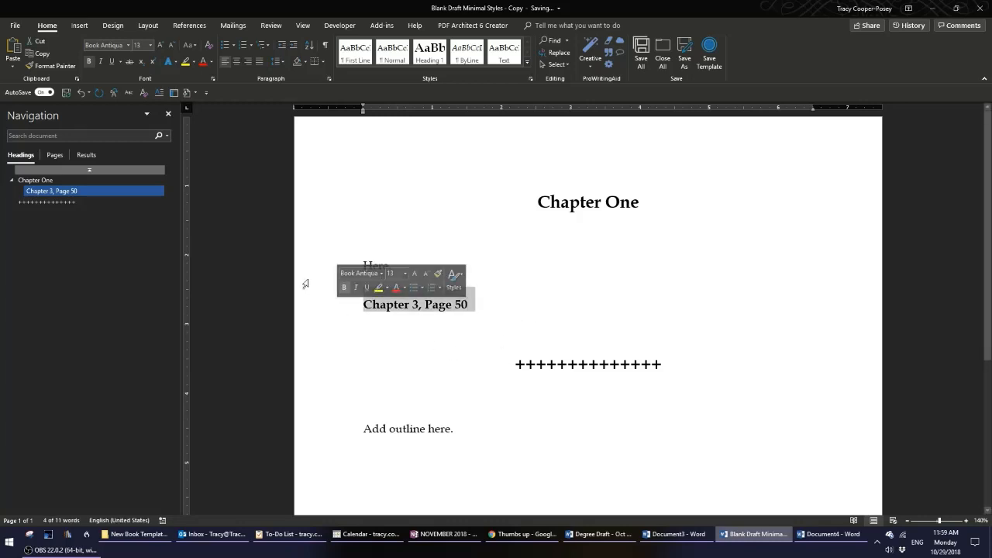
left_click(70, 194)
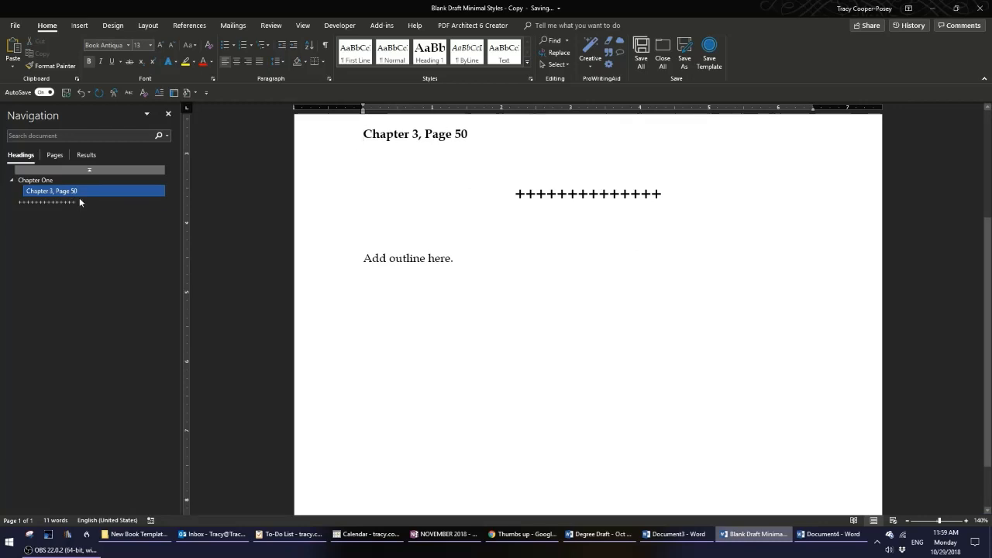
scroll(597, 370, "up", 2)
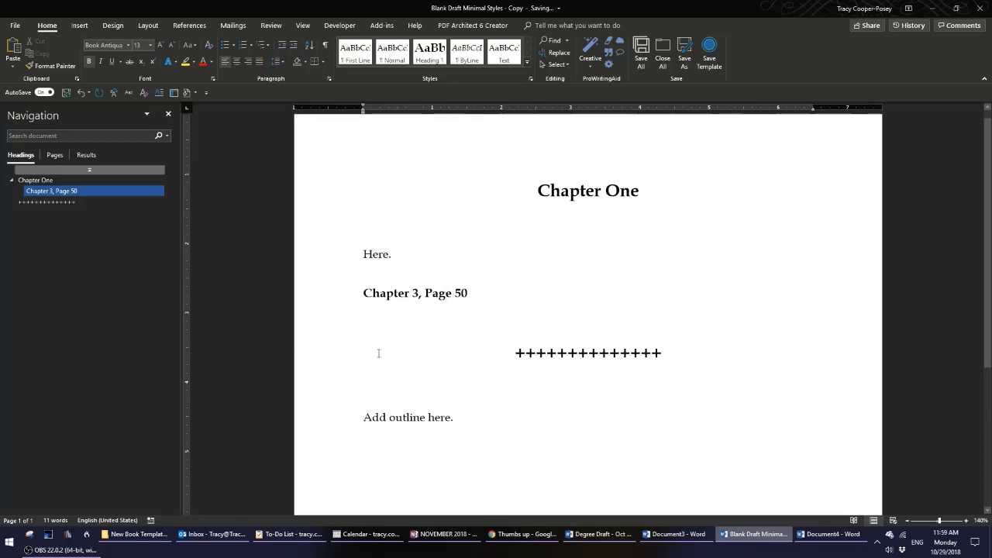
left_click(329, 359)
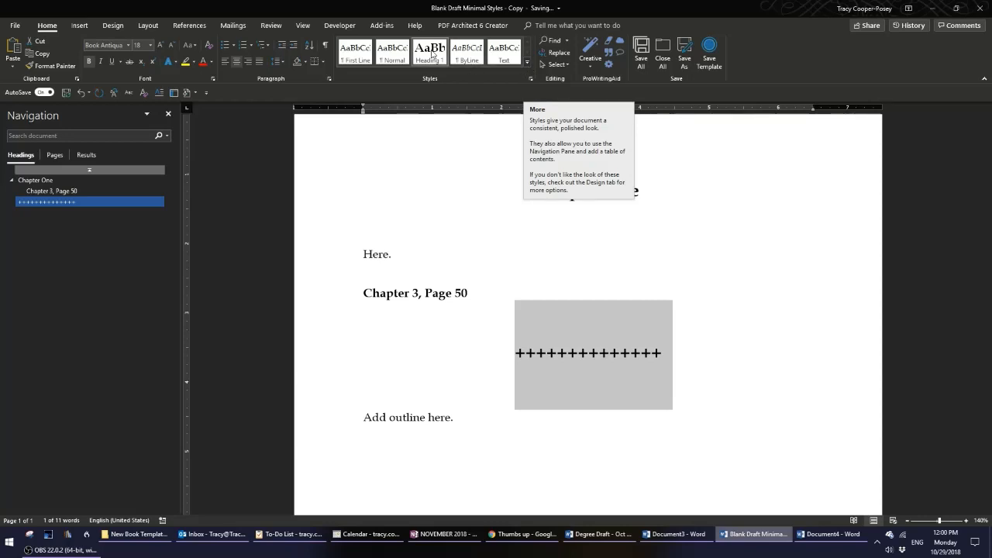
left_click(45, 180)
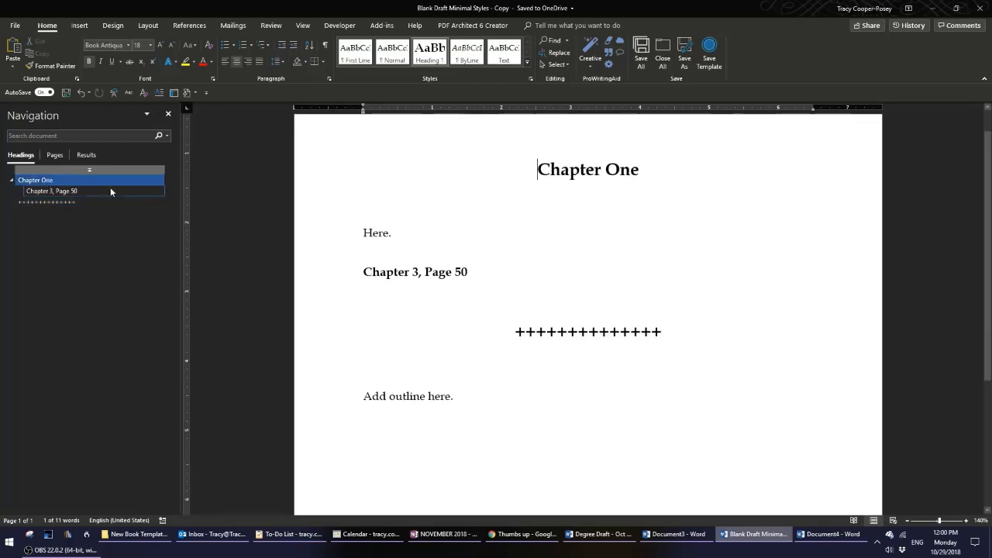
Select the template's scene-break line and its body paragraphs to check how each appears in the Navigation pane.
left_click(66, 202)
scroll(496, 268, "up", 4)
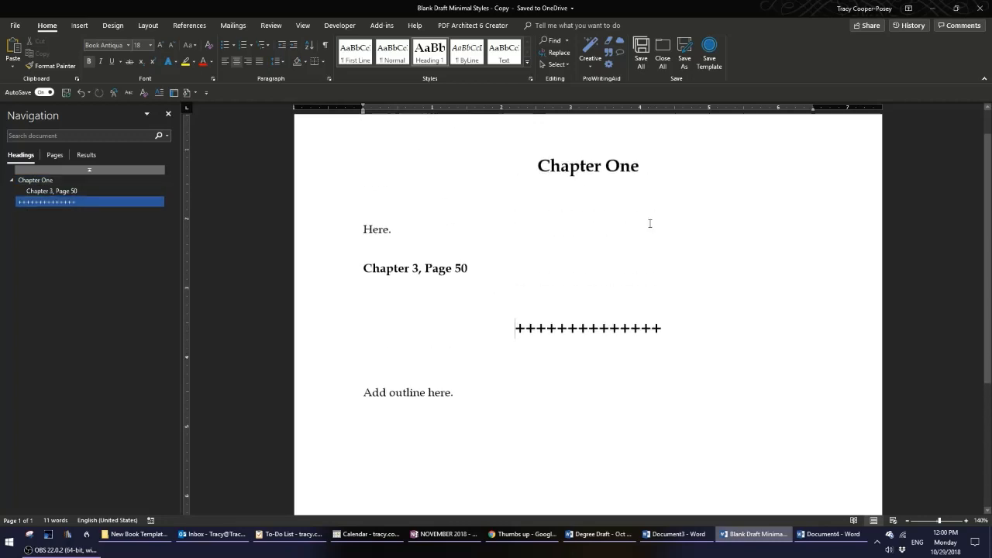
left_click(327, 236)
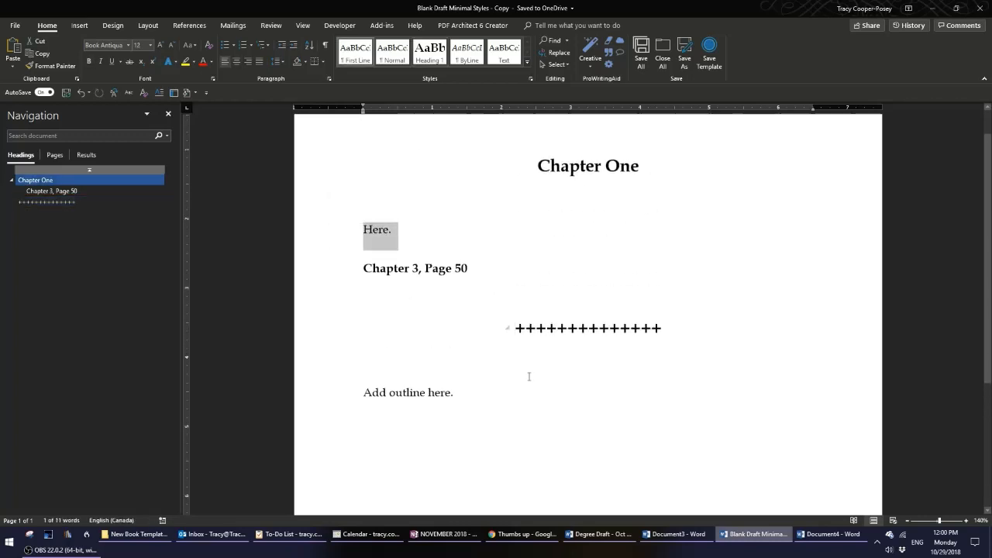
left_click(514, 328)
left_click(310, 392)
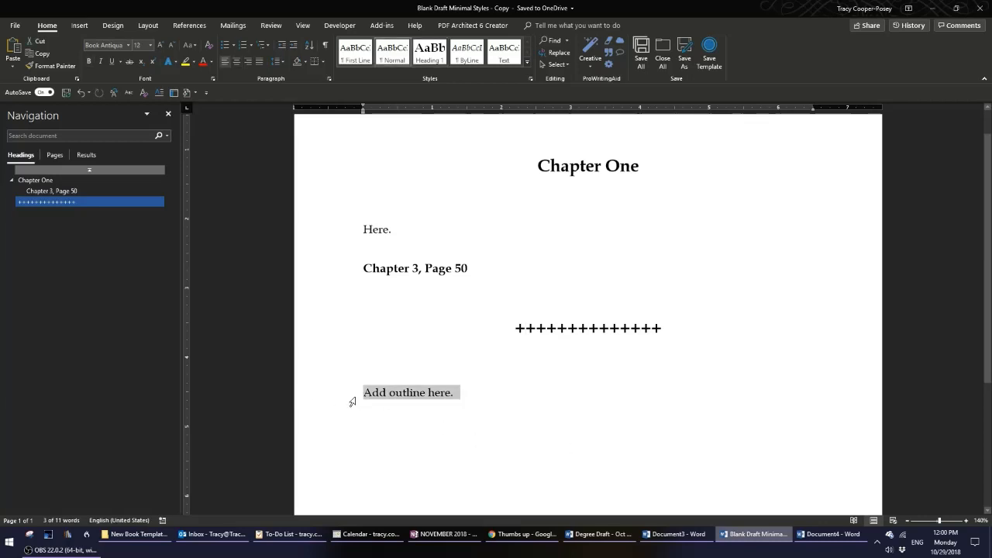
left_click(543, 409)
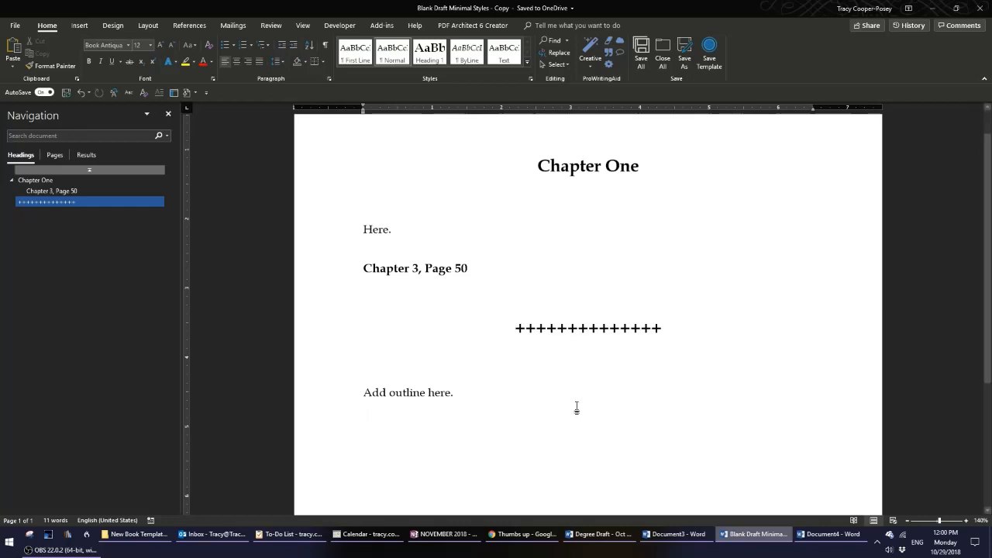
Switch to the Degree Draft document and jump to the scene break under Chapter Eighteen through the Navigation pane.
key("alt+Tab")
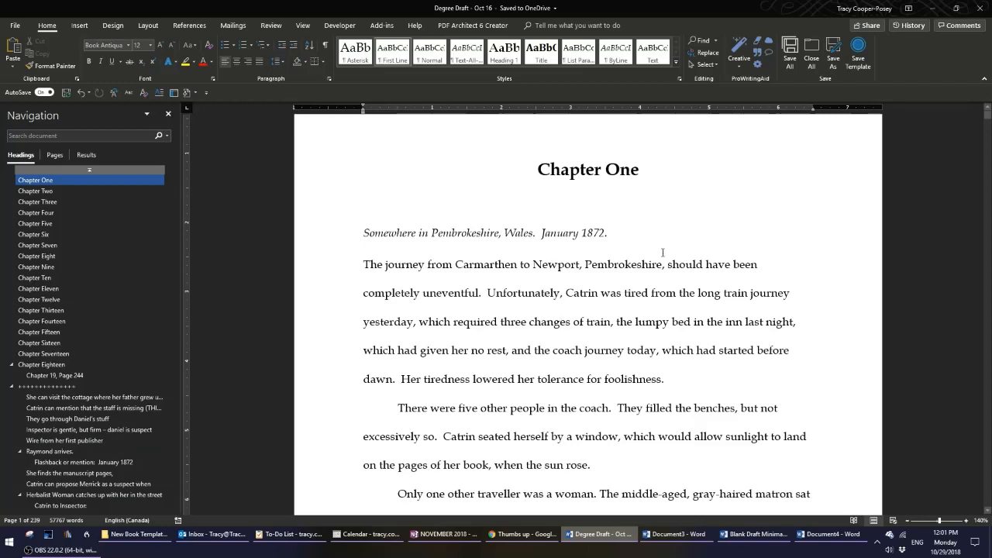
left_click(55, 386)
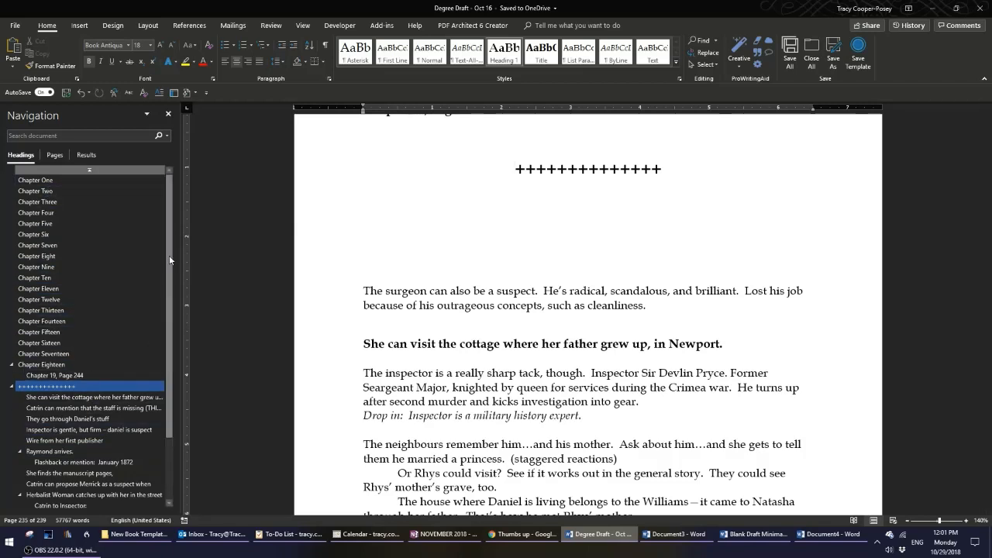
scroll(154, 384, "down", 2)
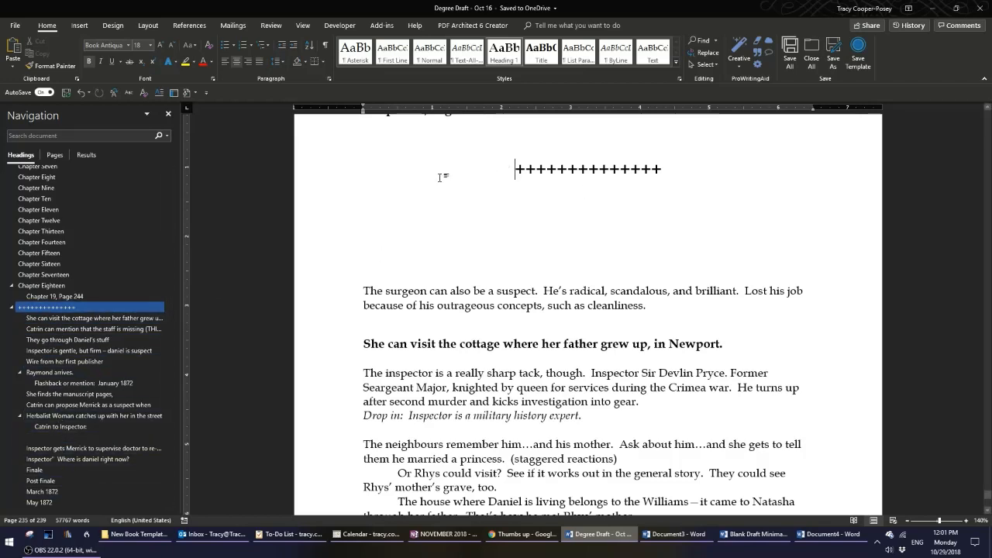
scroll(439, 177, "up", 2)
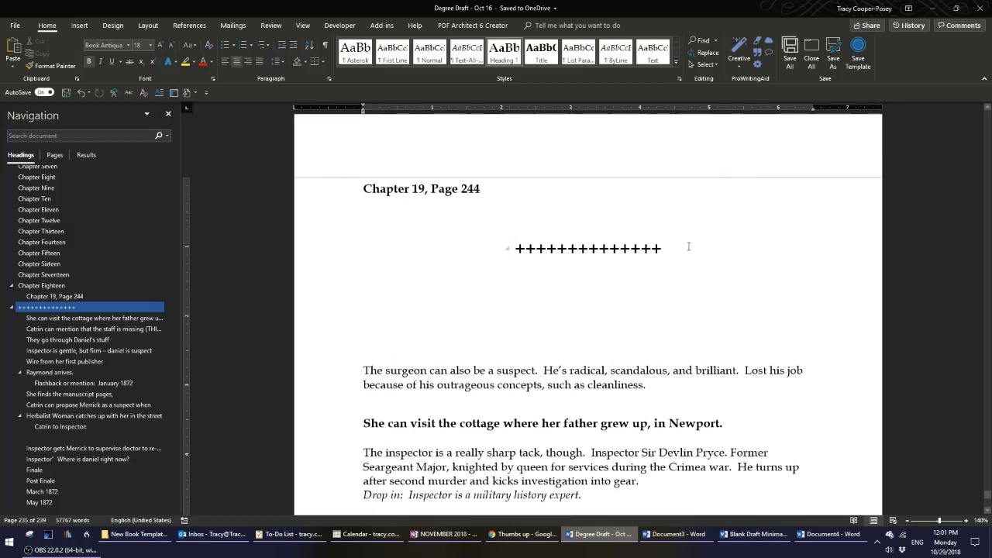
scroll(688, 246, "up", 4)
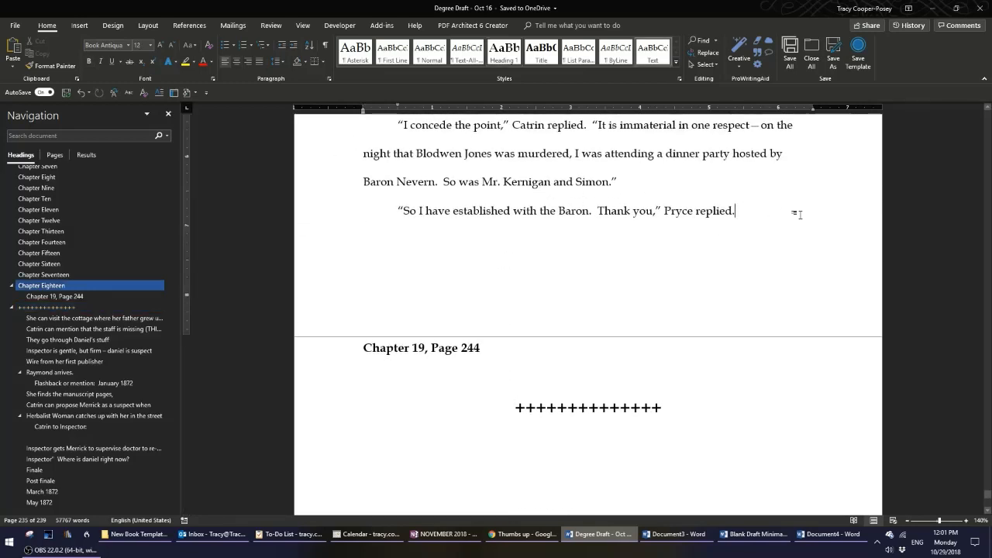
left_click(339, 354)
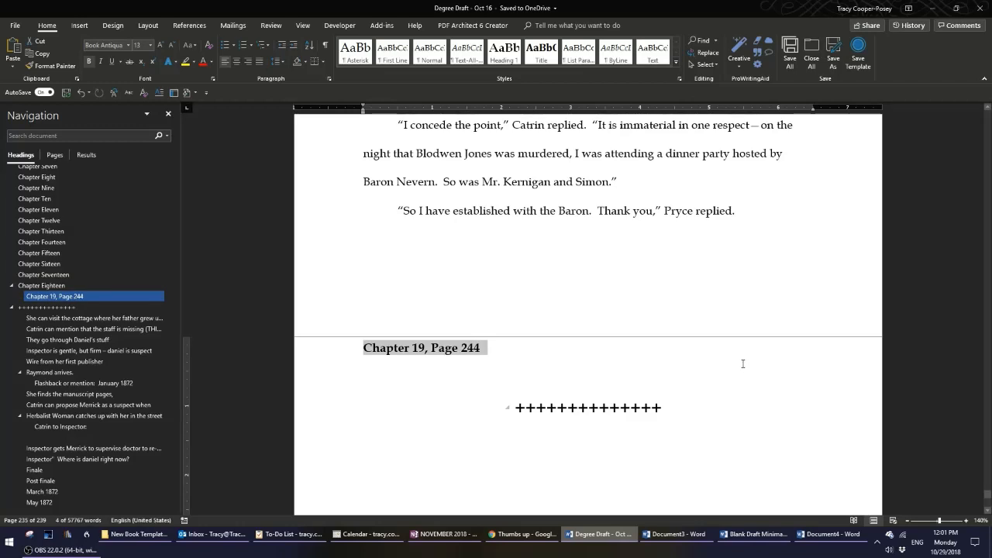
Scroll through the scenes following the Chapter 19, Page 244 line to examine their outline headings.
scroll(742, 364, "down", 1)
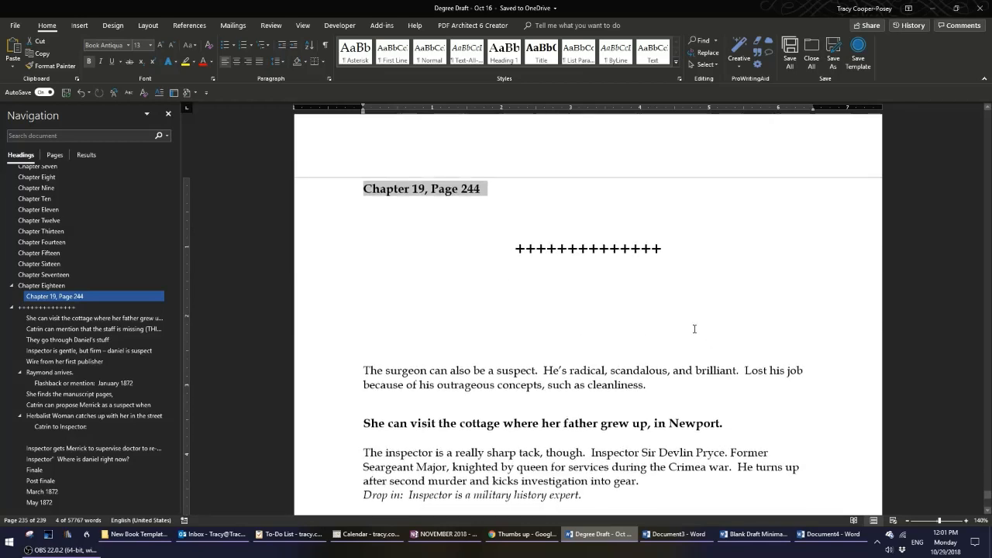
scroll(731, 302, "up", 1)
scroll(730, 303, "down", 1)
left_click(341, 372)
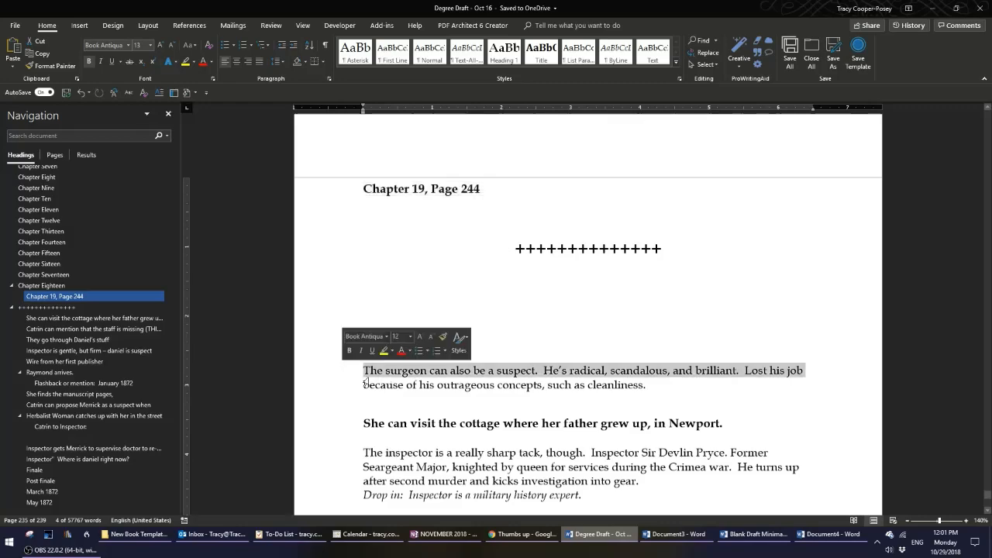
scroll(566, 438, "down", 6)
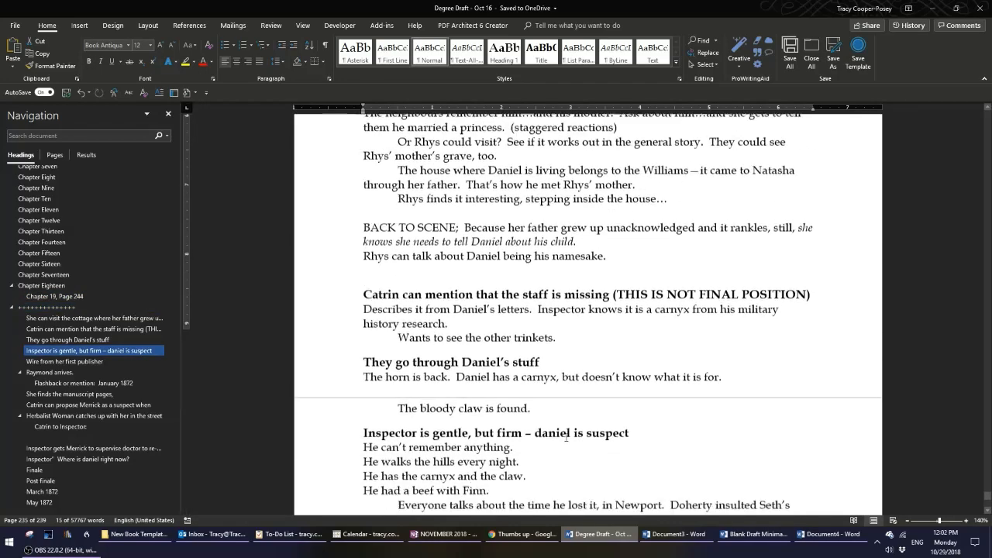
scroll(566, 438, "down", 9)
scroll(566, 439, "up", 8)
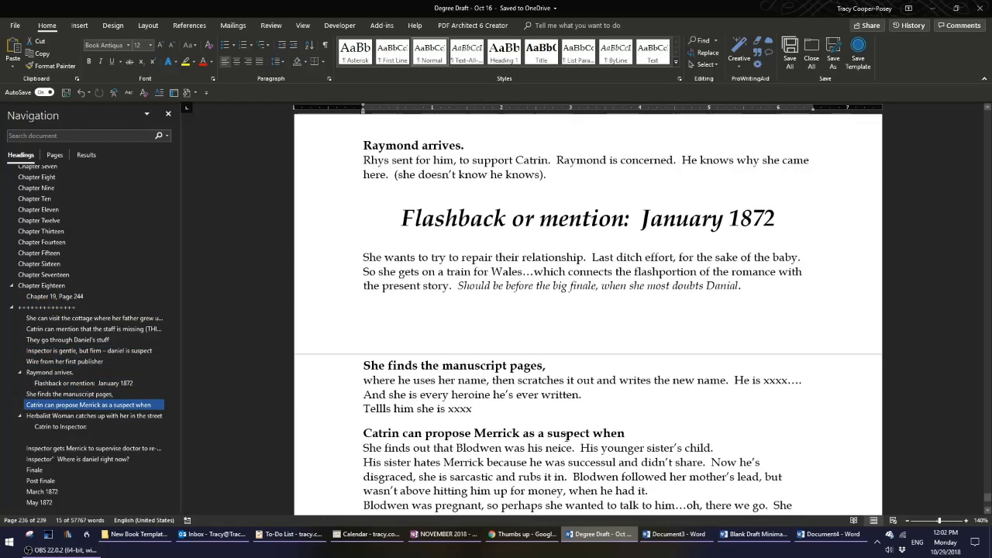
scroll(566, 438, "up", 7)
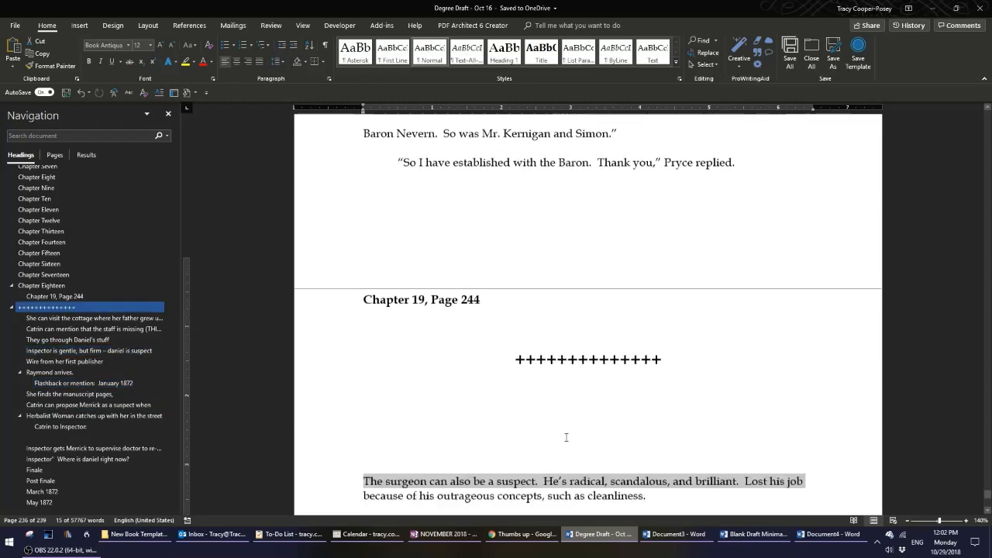
Move the paragraph beginning 'The surgeon can also be a suspect' up above the Chapter 19, Page 244 line.
left_click(326, 479, "shift")
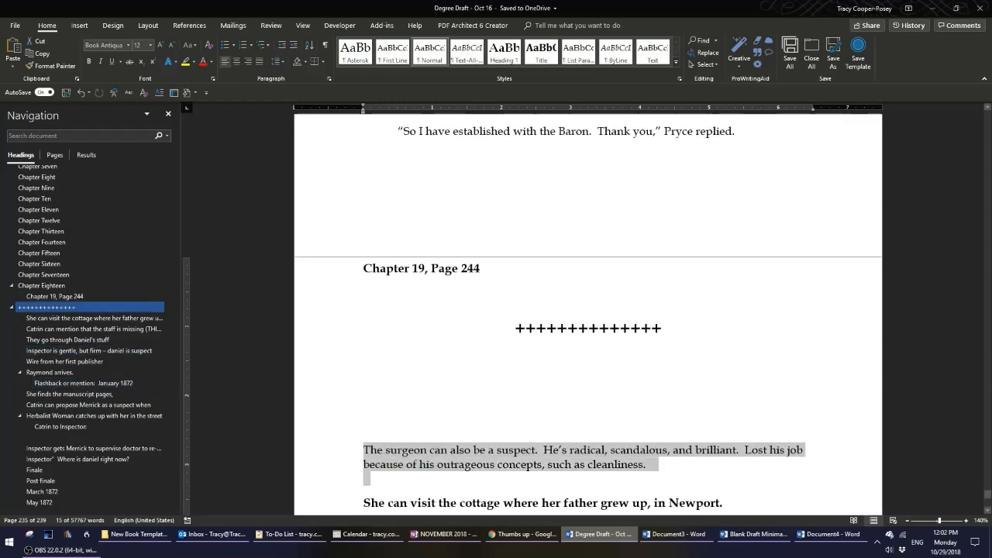
left_click(345, 454)
left_click(311, 470, "shift")
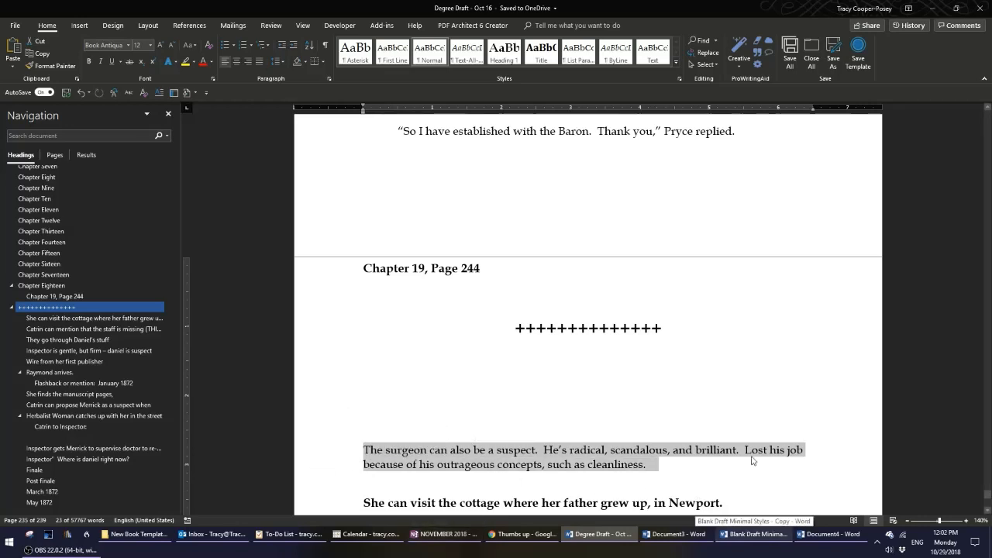
left_click(629, 454)
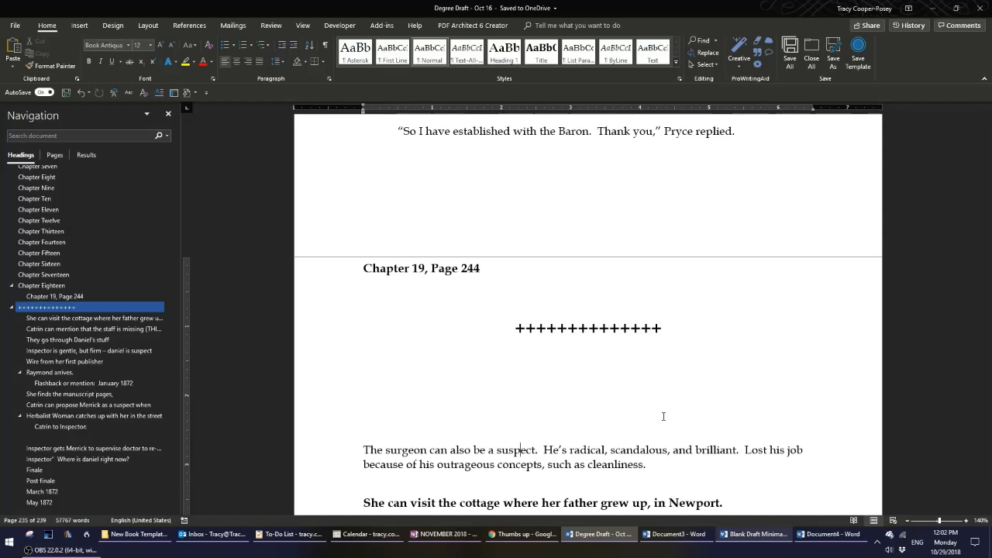
key("alt+shift+Up")
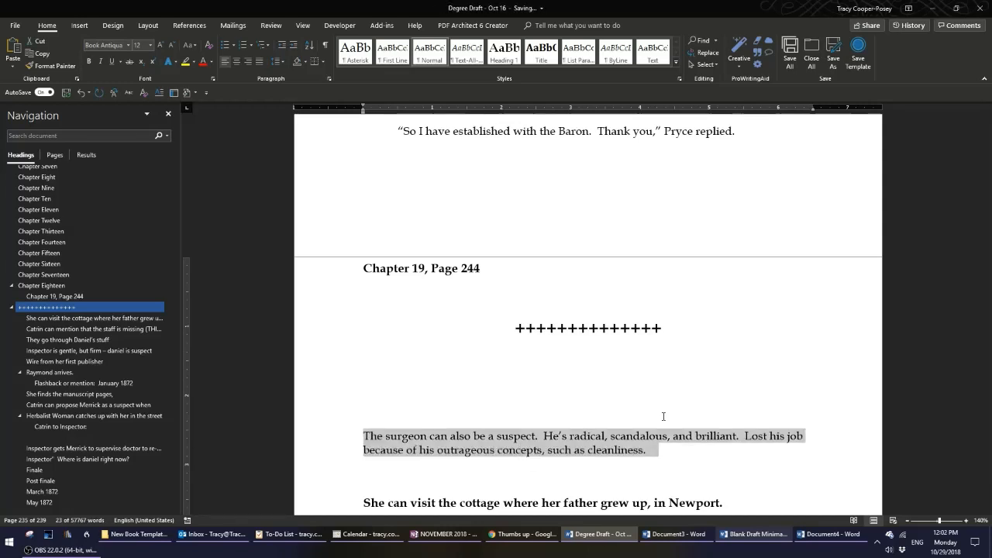
key("alt+shift+Up")
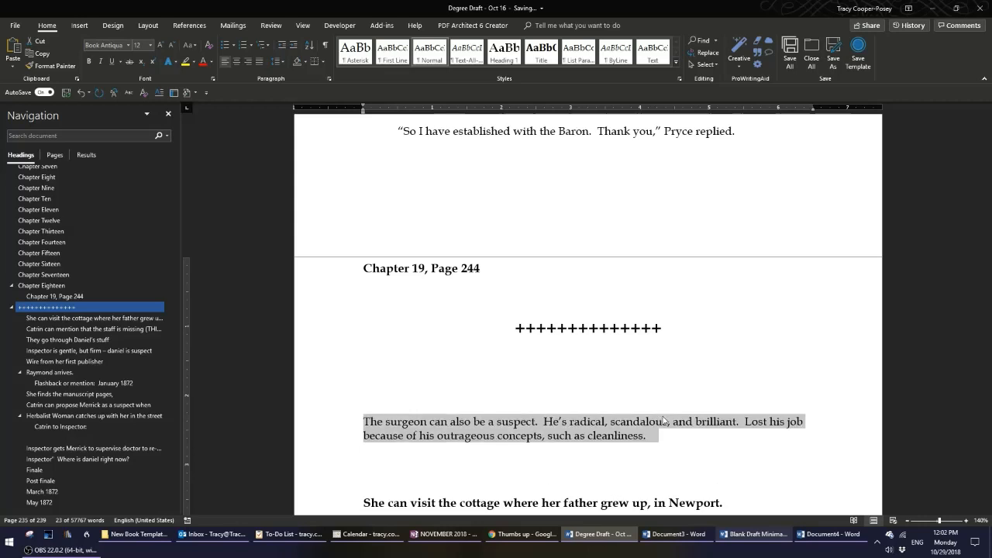
key("alt+shift+Up")
key("alt+shift+Up")
key("alt+shift+Down")
key("alt+shift+Down")
key("alt+shift+Down")
key("alt+shift+Up")
key("alt+shift+Up")
key("alt+shift+Down")
key("alt+shift+Up")
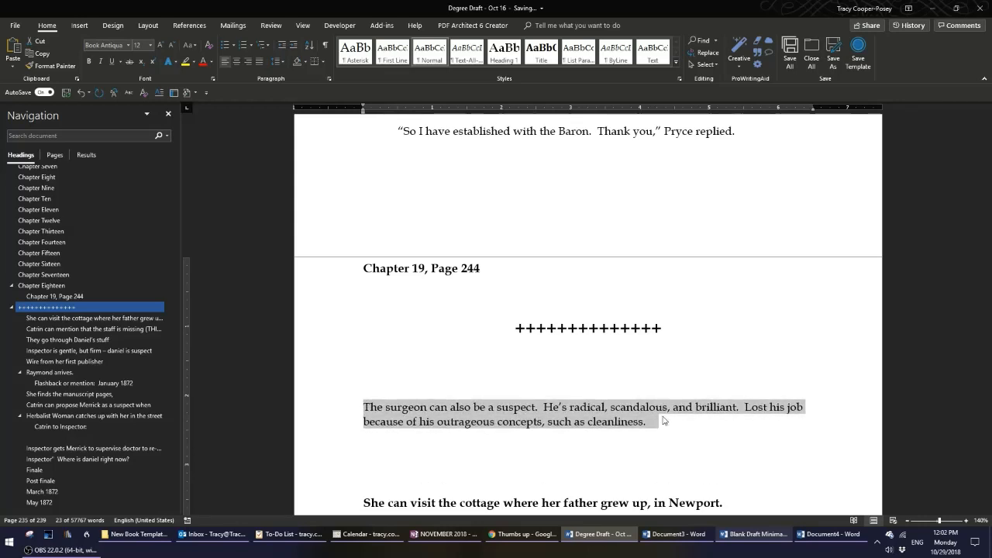
key("alt+shift+Up")
key("alt+shift+Up")
key("alt+shift+Up")
key("alt+shift+Up")
key("alt+shift+Up")
key("alt+shift+Up")
key("alt+shift+Up")
key("alt+shift+Up")
key("alt+shift+Up")
key("alt+shift+Up")
key("alt+shift+Up")
key("alt+shift+Up")
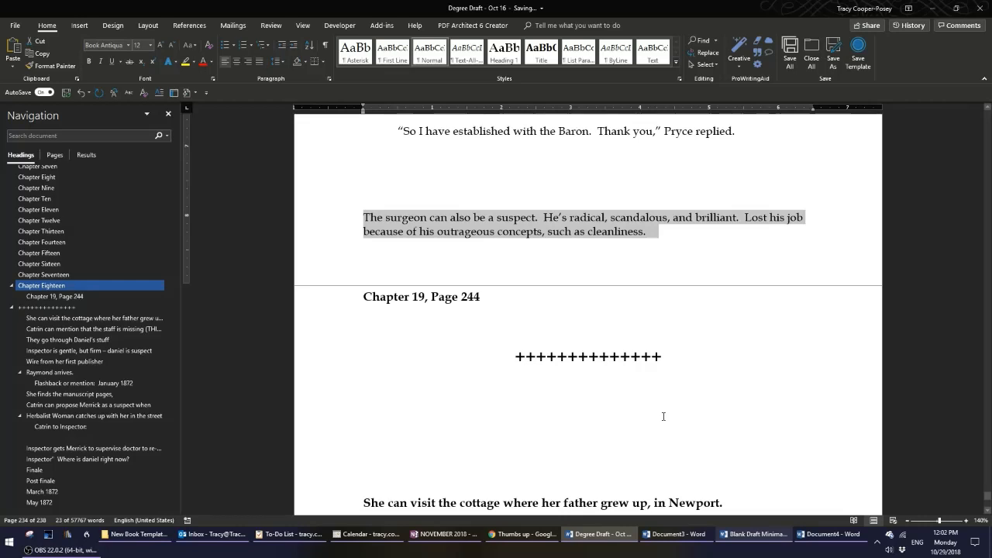
Insert three blank paragraphs above the surgeon paragraph at the end of Chapter Eighteen.
left_click(578, 356)
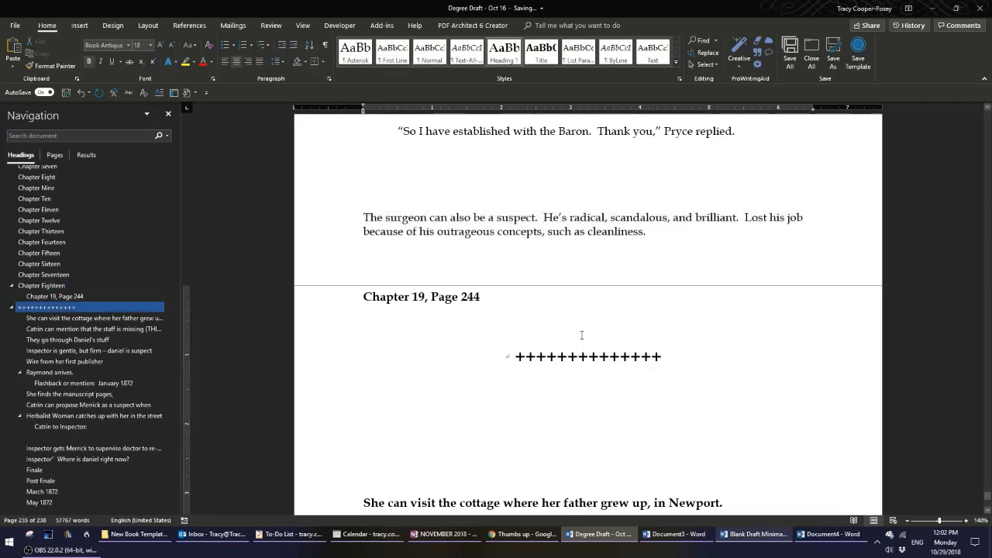
scroll(581, 335, "up", 1)
left_click(568, 313)
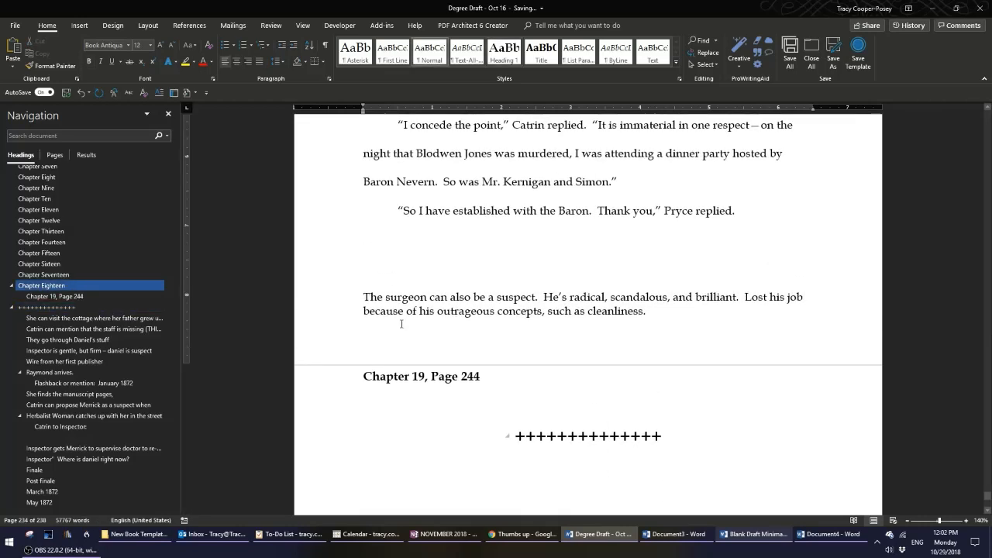
left_click_drag(334, 298, 332, 310)
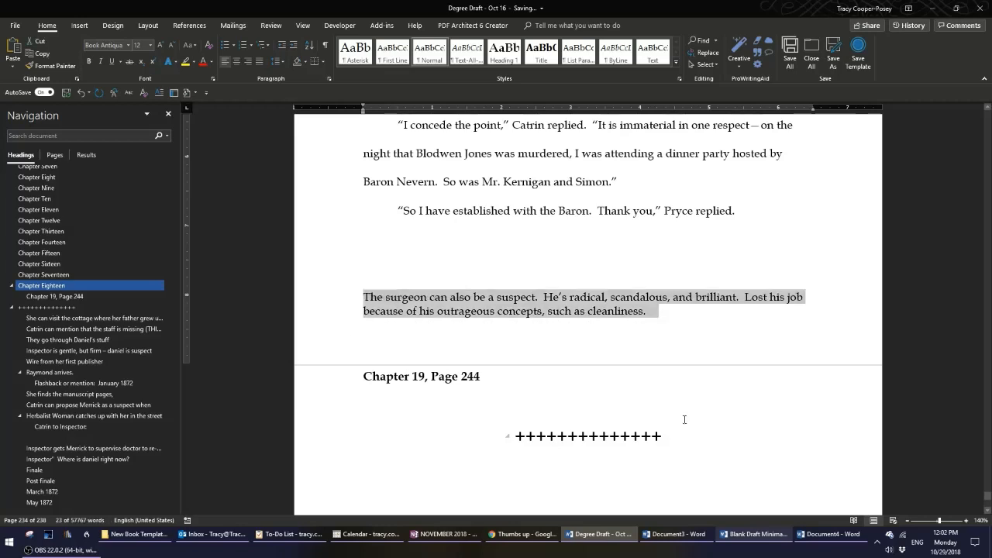
left_click(682, 367)
left_click(399, 237)
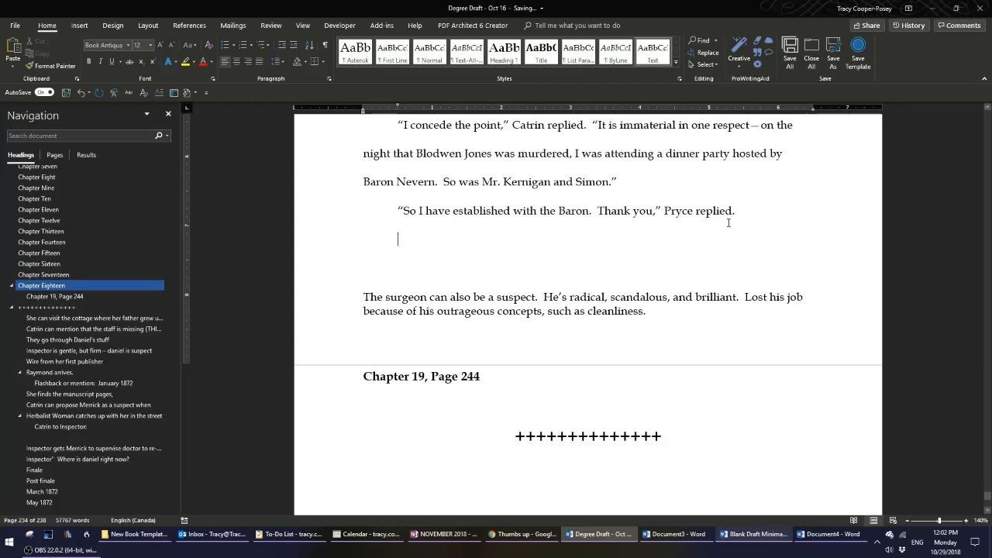
left_click(341, 301)
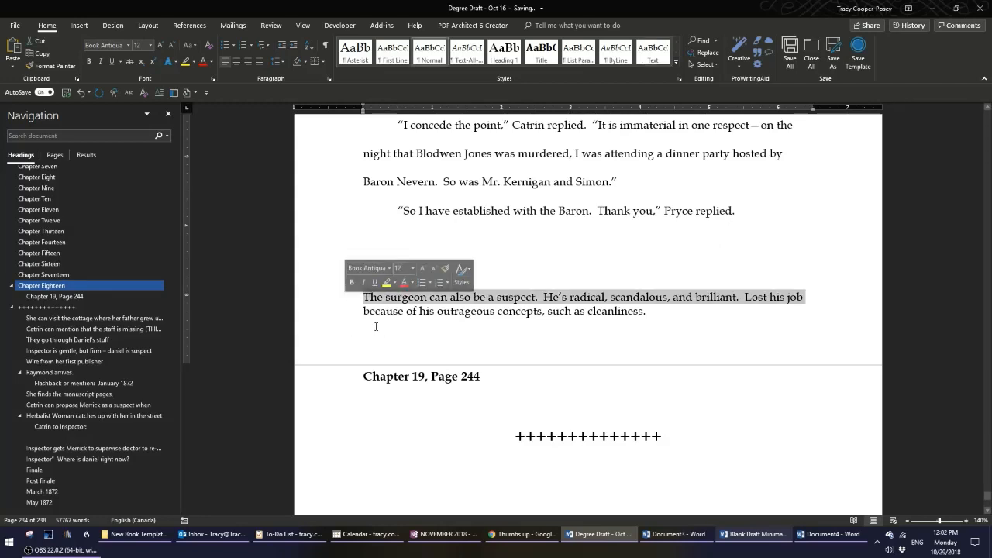
left_click(470, 250)
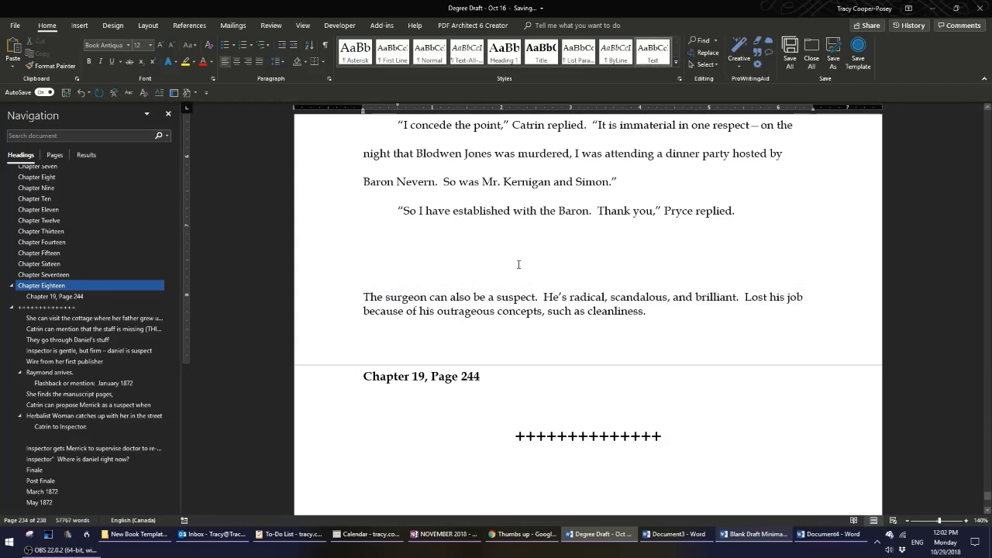
key("Return")
key("Return")
key("Return")
Move the heading 'She can visit the cottage where her father grew up, in Newport.' up three paragraphs.
scroll(519, 264, "down", 1)
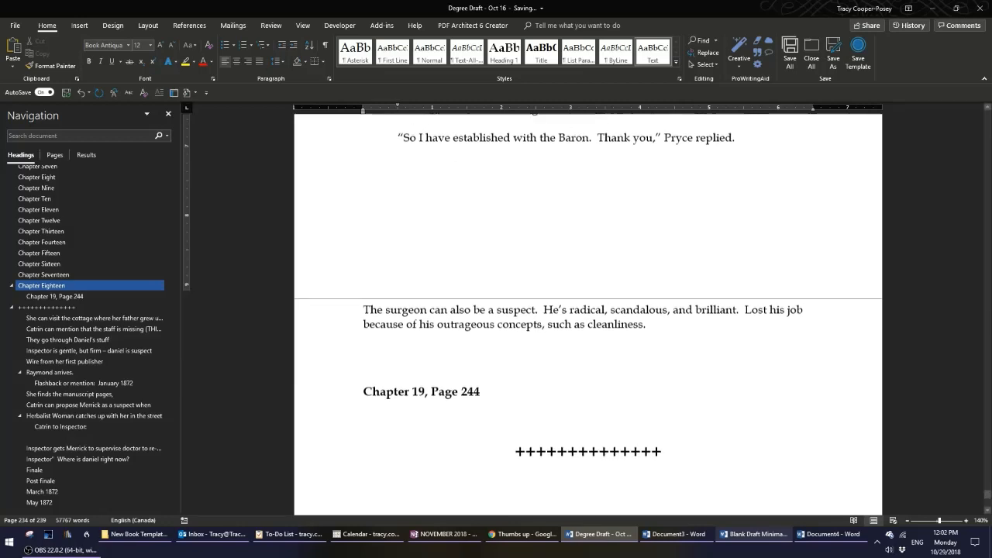
scroll(519, 311, "down", 3)
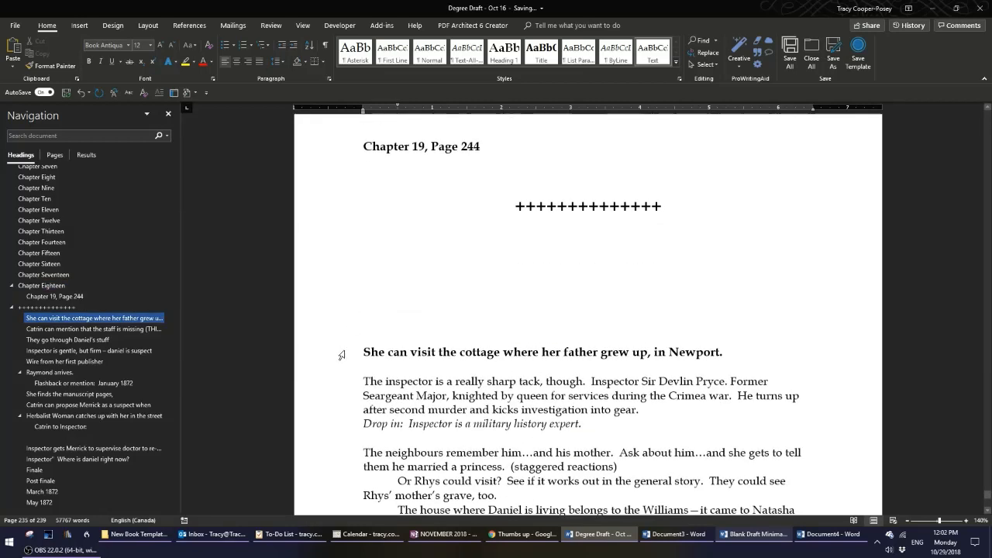
left_click(341, 355)
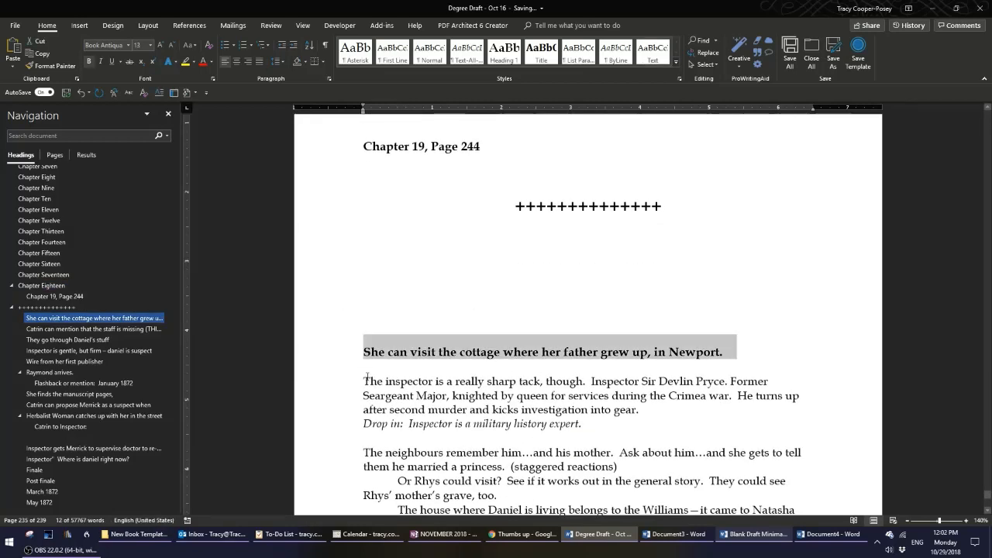
key("alt+shift+Up")
key("alt+shift+Up")
key("alt+shift+Up")
scroll(370, 378, "up", 1)
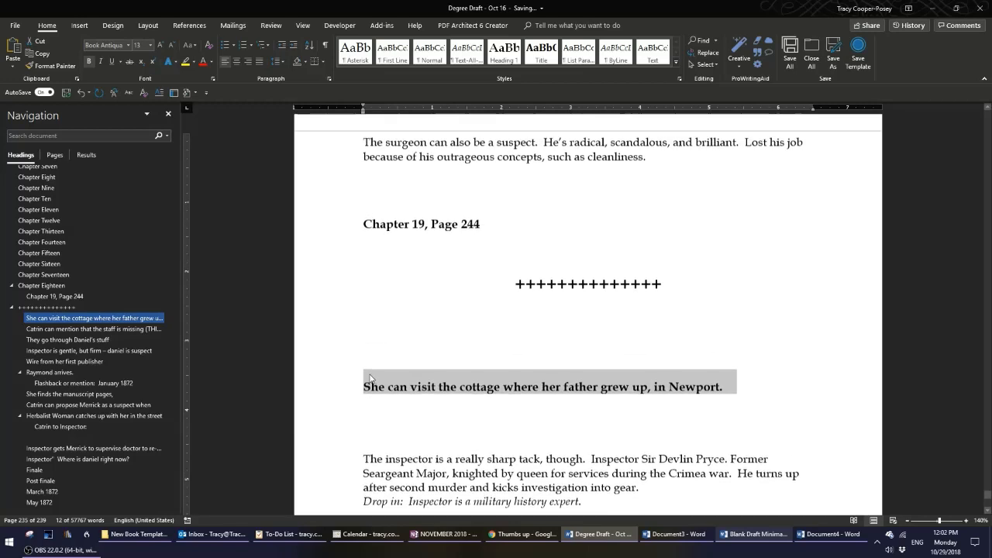
scroll(370, 378, "up", 1)
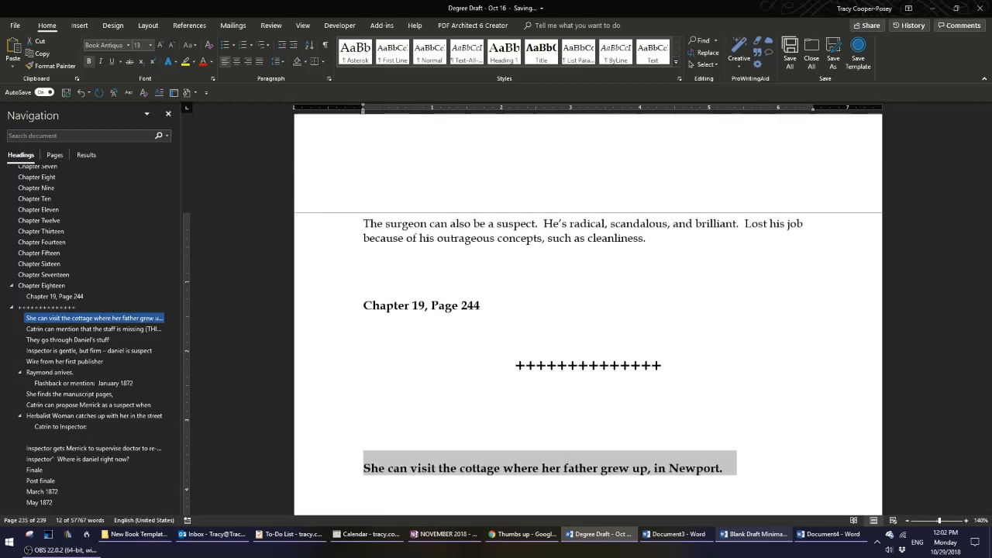
scroll(487, 238, "down", 1)
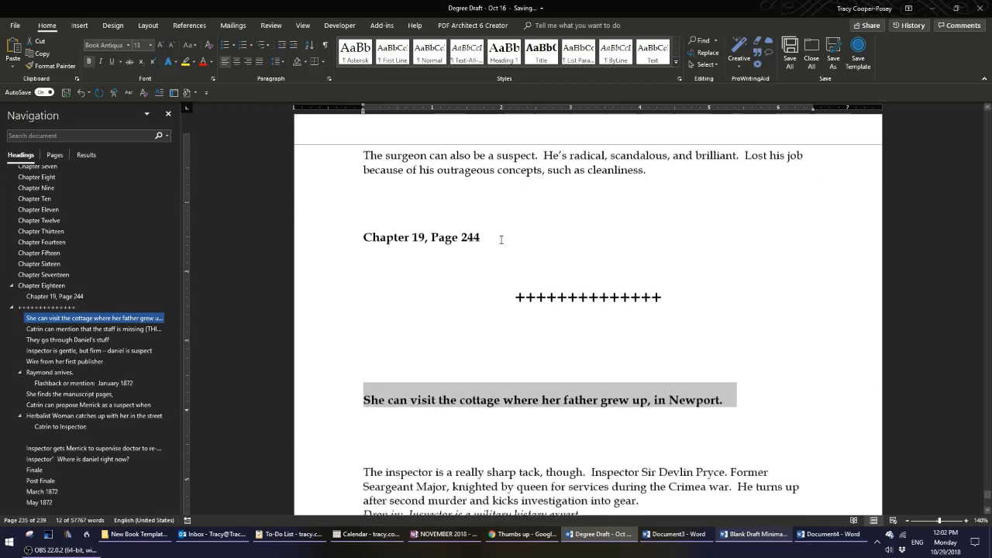
left_click(486, 232)
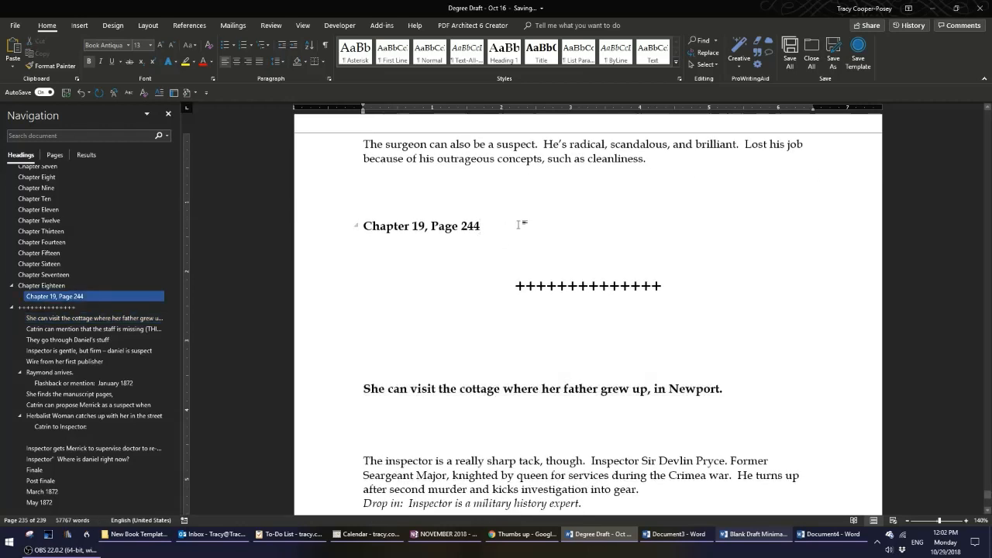
Add a line reading '12.03pm – 4.44pm' directly below the 'Chapter 19, Page 244' heading.
scroll(519, 224, "up", 2)
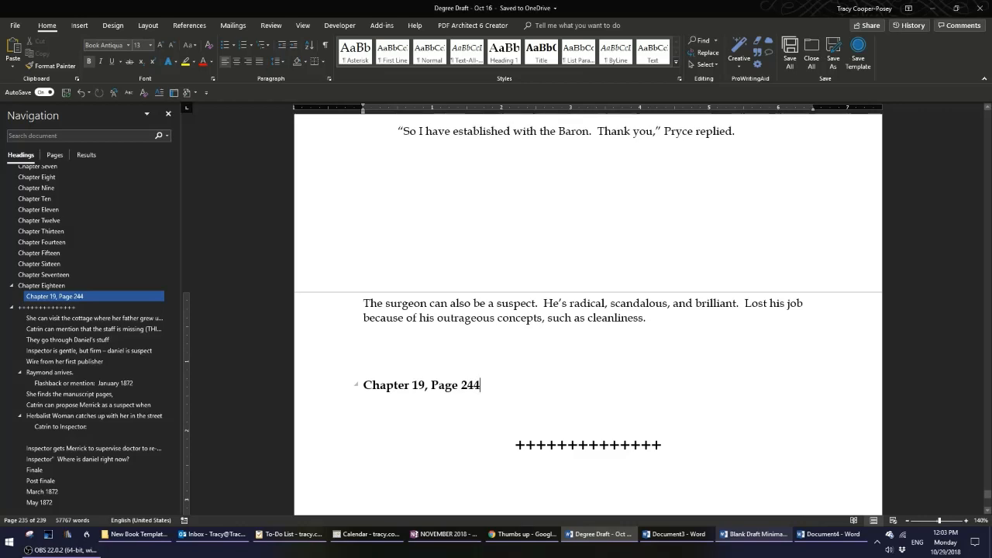
key("Return")
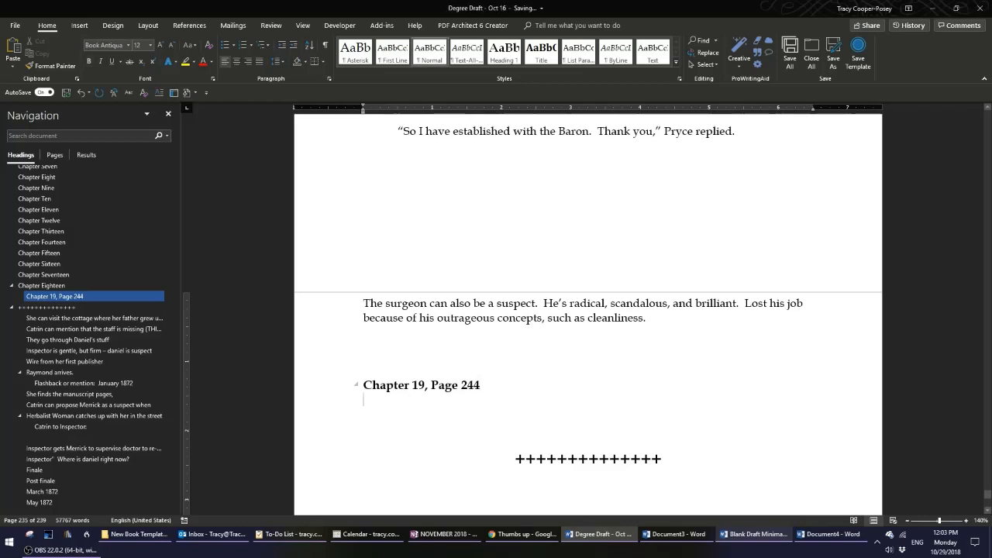
type("12.03")
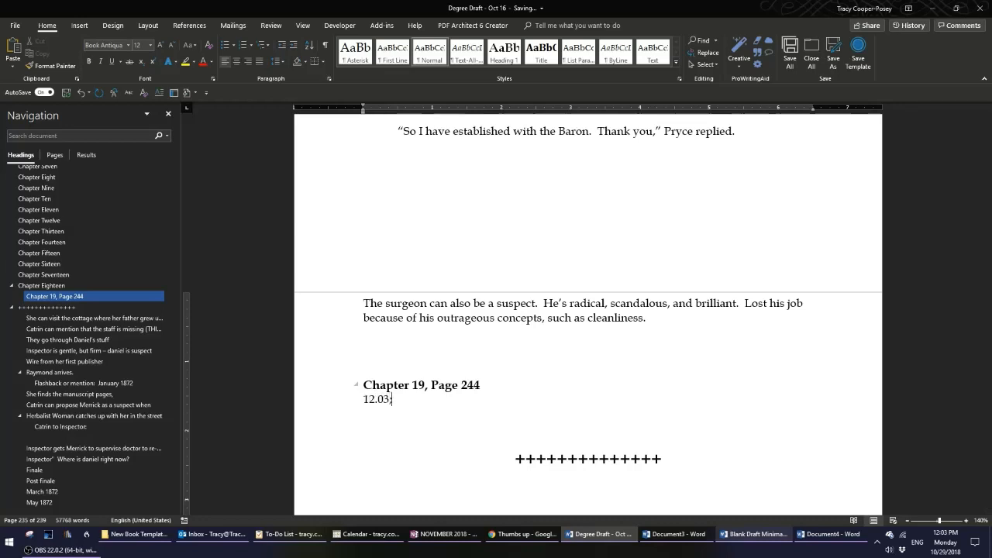
type("pm")
type(" --")
type(" 4.4")
type("4pm")
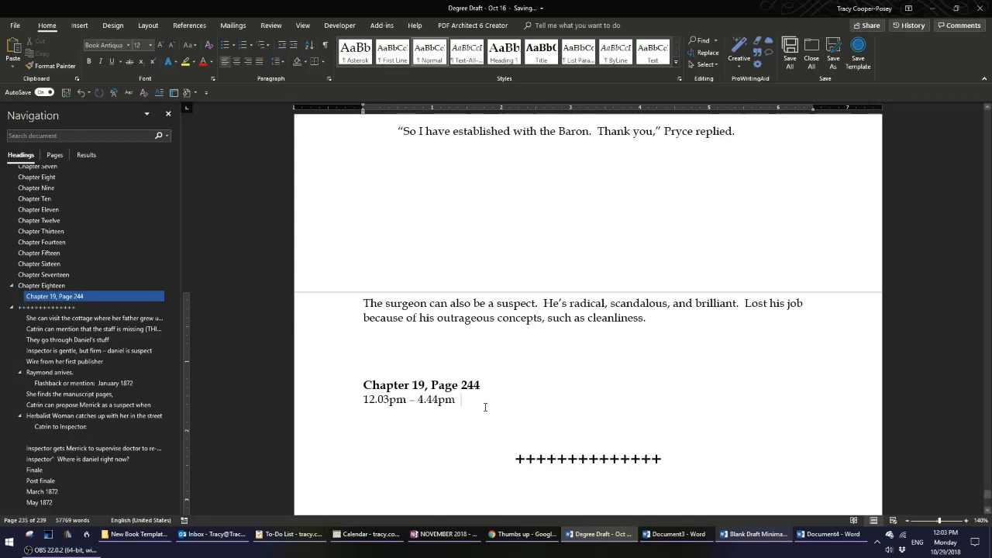
left_click(345, 402)
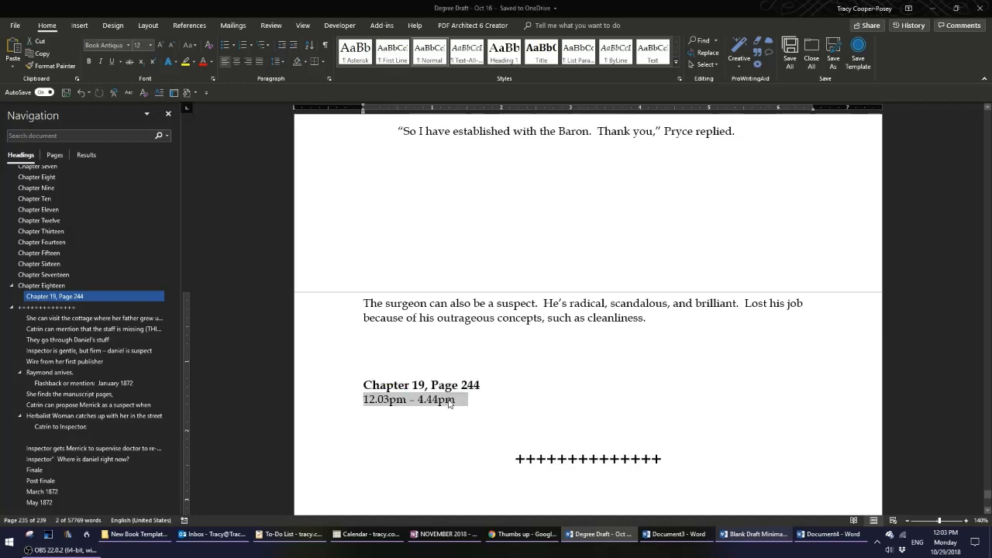
left_click(530, 394)
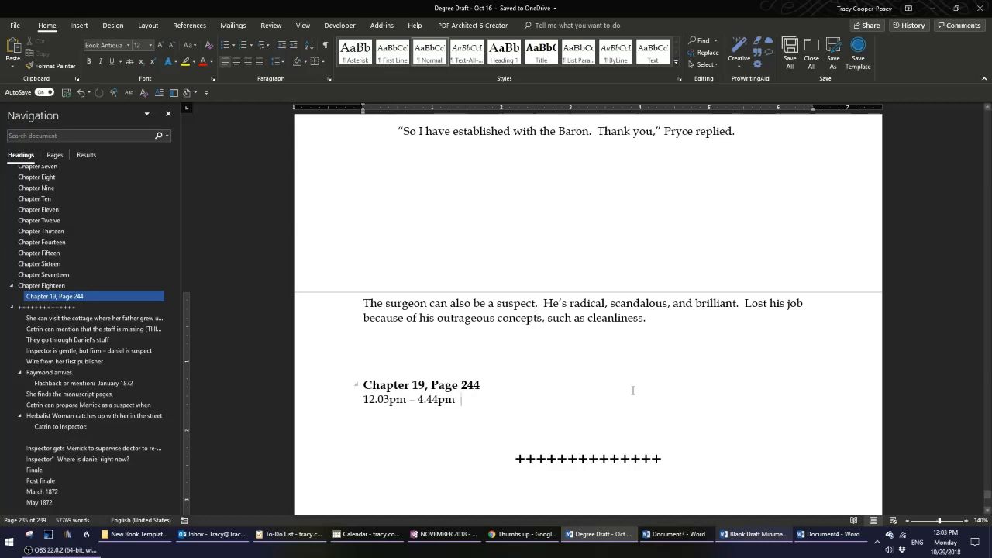
Insert the 'new' scene-break AutoText on a new line after the paragraph ending 'Pryce replied.'.
scroll(617, 383, "up", 2)
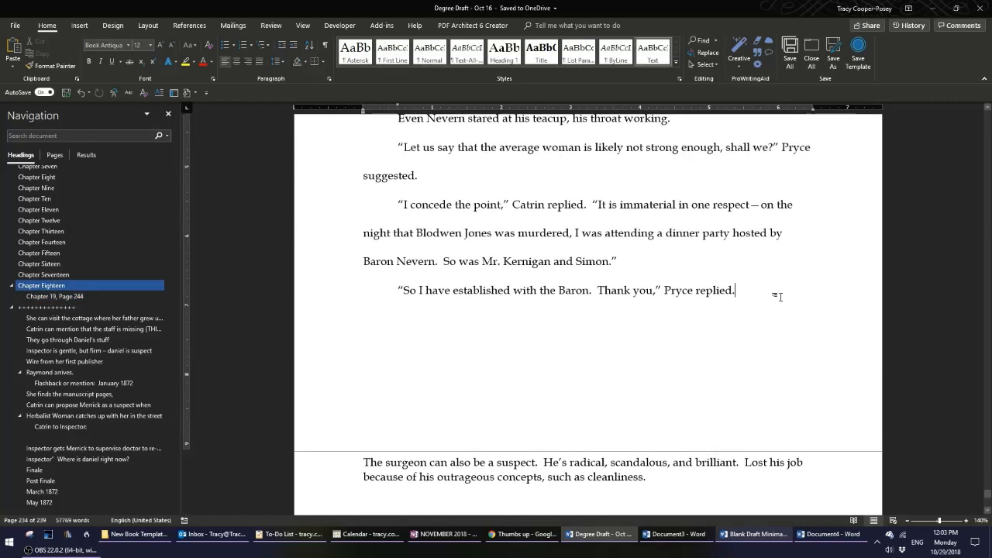
left_click(739, 295)
key("Return")
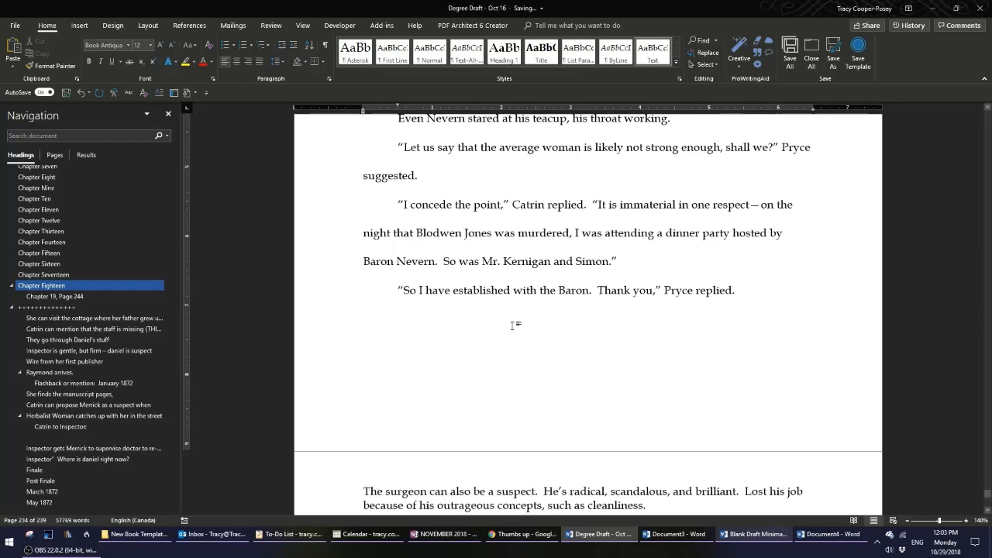
left_click(312, 299)
left_click(377, 323)
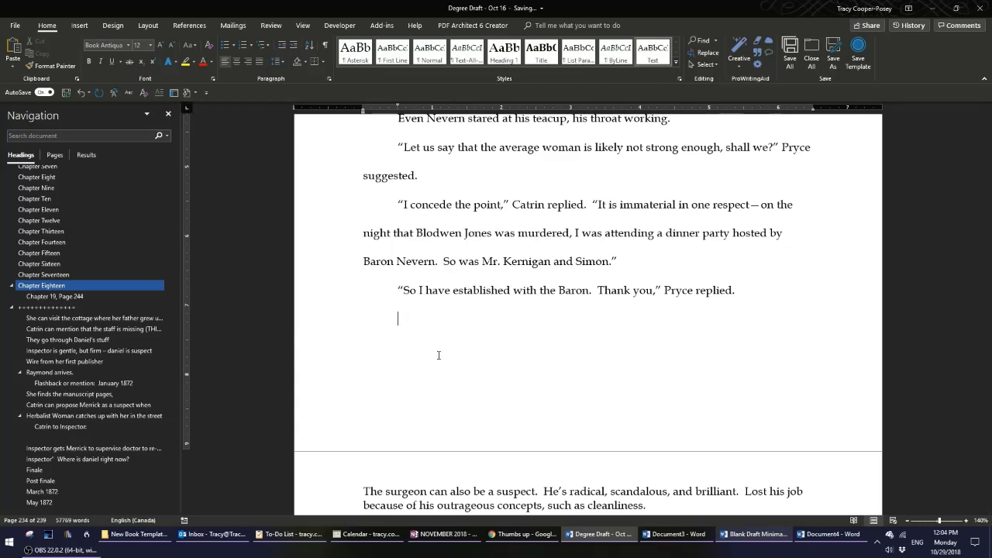
type("new")
key("Return")
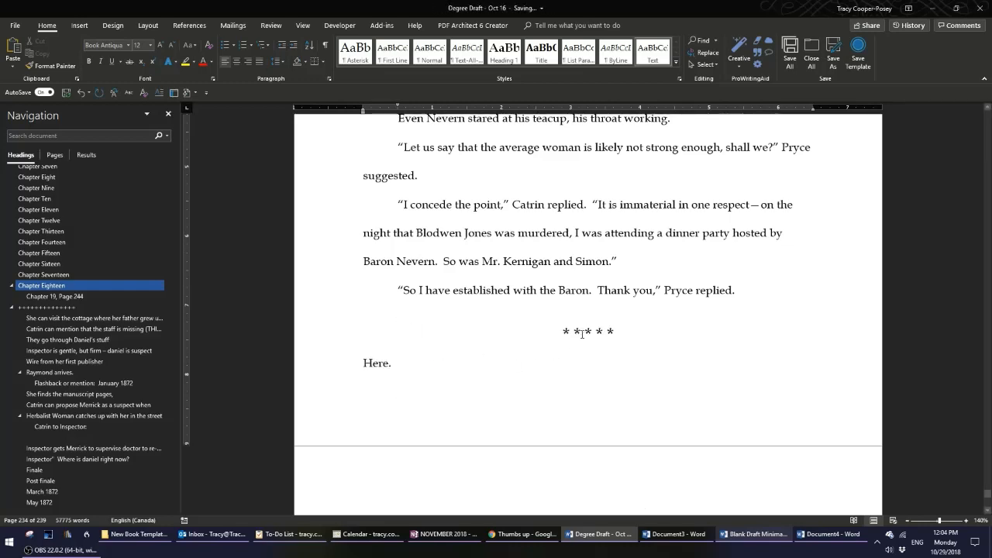
Replace the placeholder 'Here.' below the scene break with 'Scene starts here…' and start a new paragraph.
left_click(330, 341)
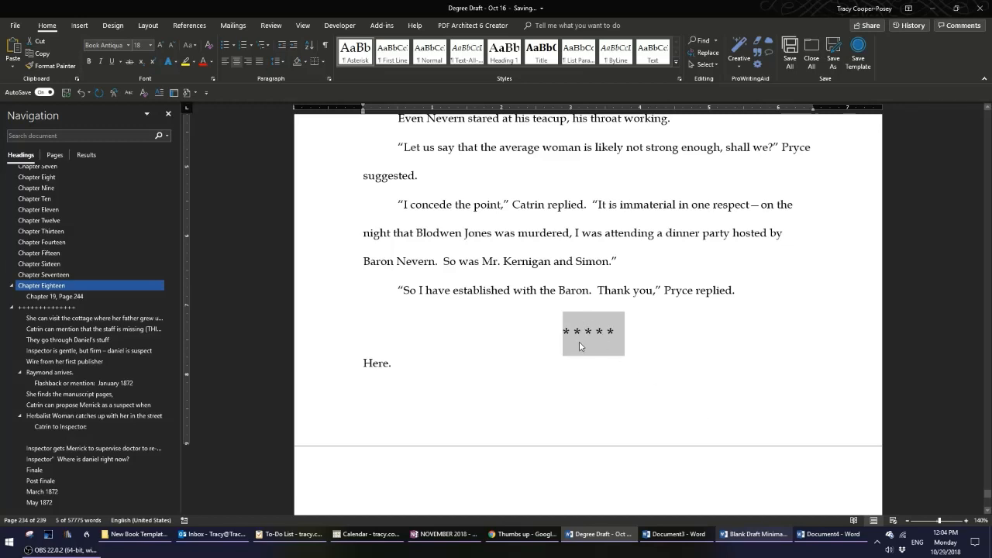
double_click(381, 364)
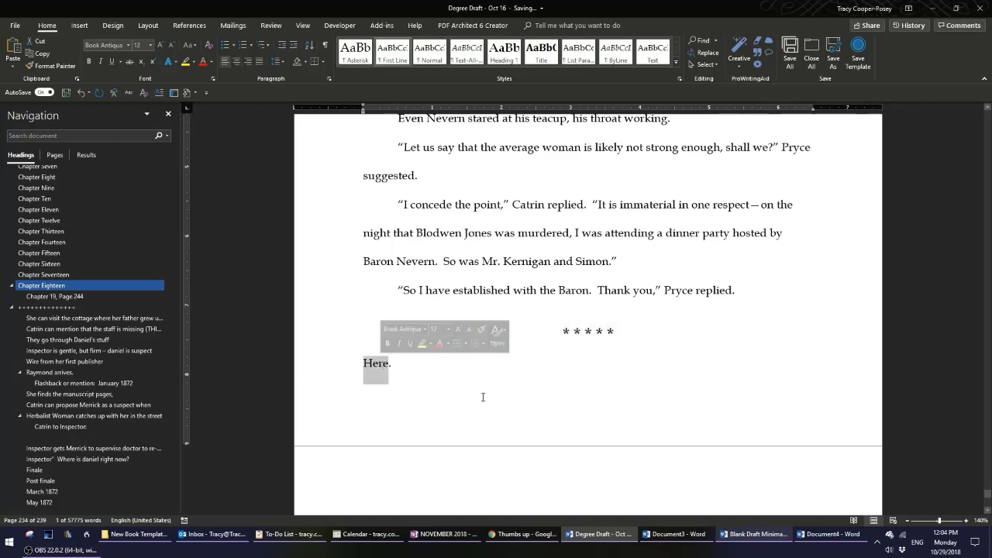
key("shift+Right")
key("shift+Right")
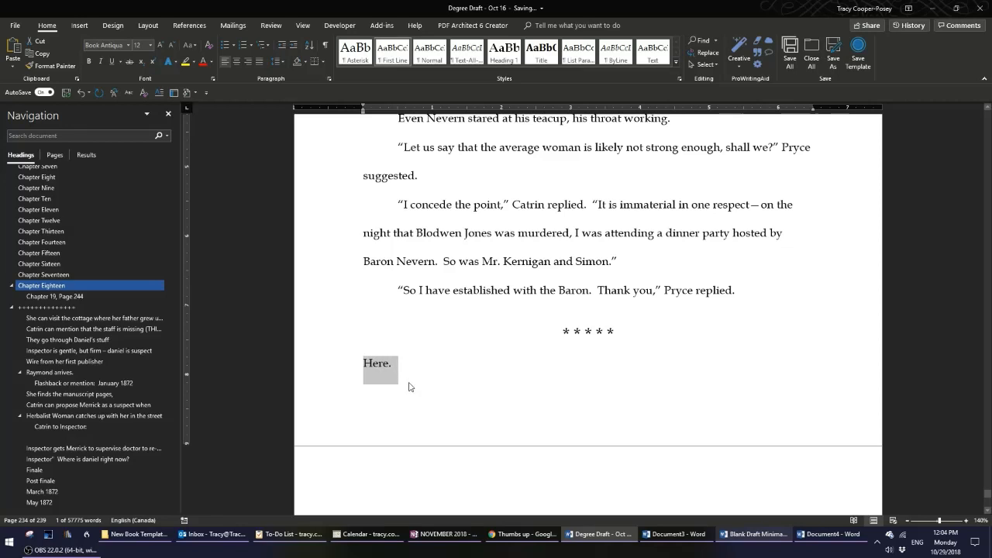
type("scene")
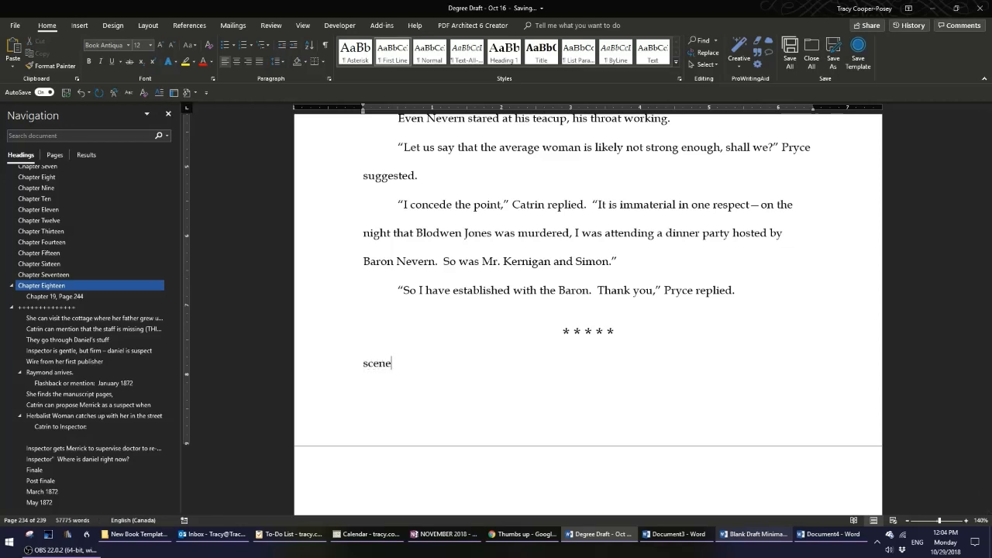
type("t")
key("BackSpace")
type("start")
type("s here..")
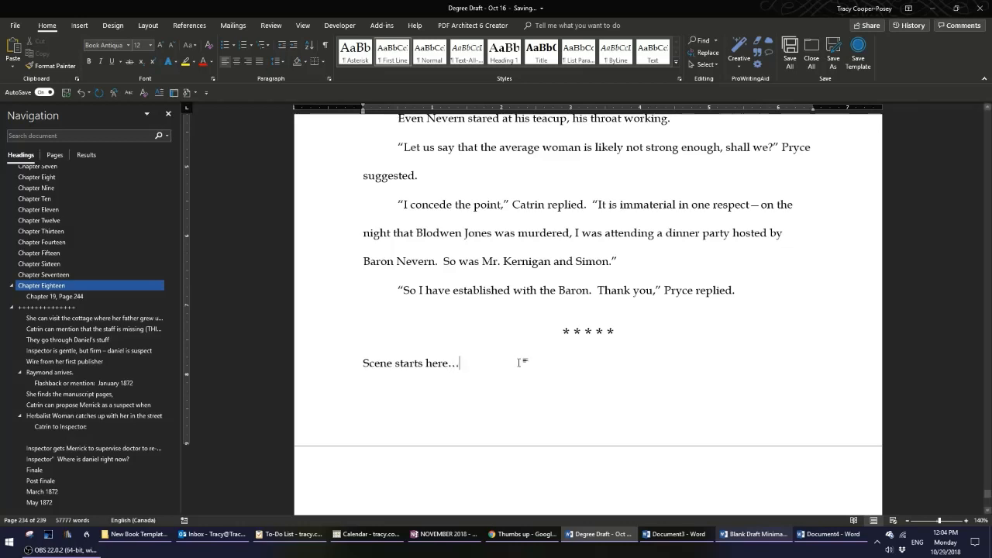
key("Return")
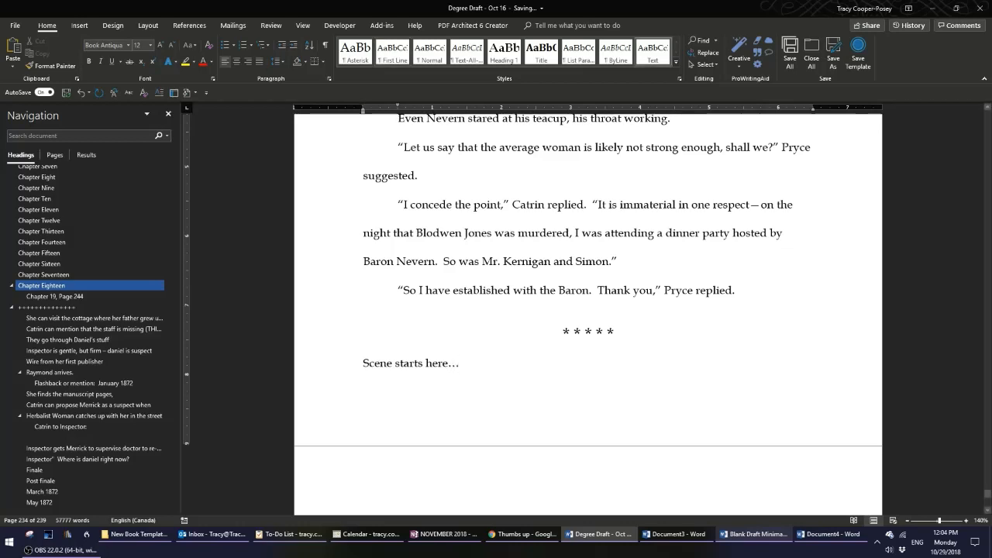
Insert the 'chap' chapter AutoText after the scene text and show formatting marks.
type("chap")
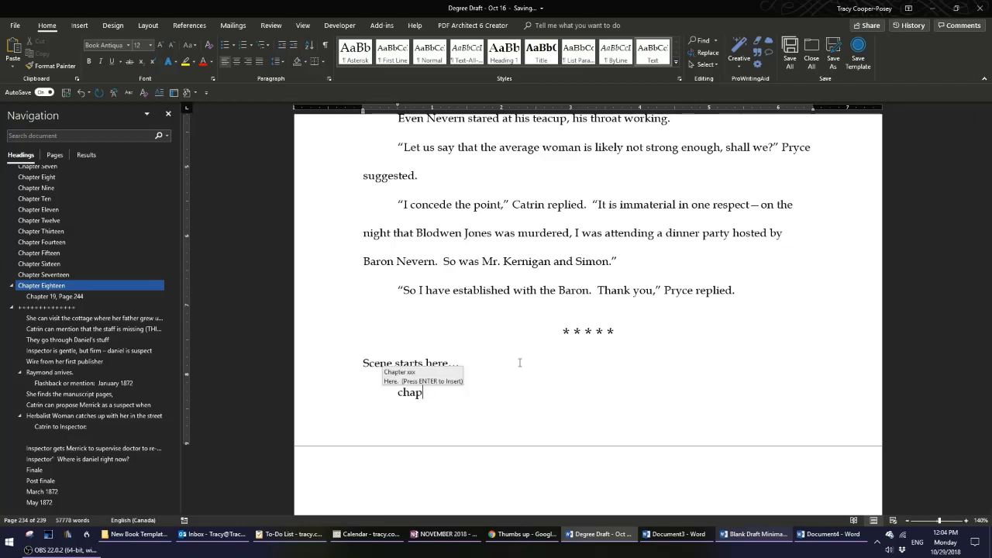
key("Return")
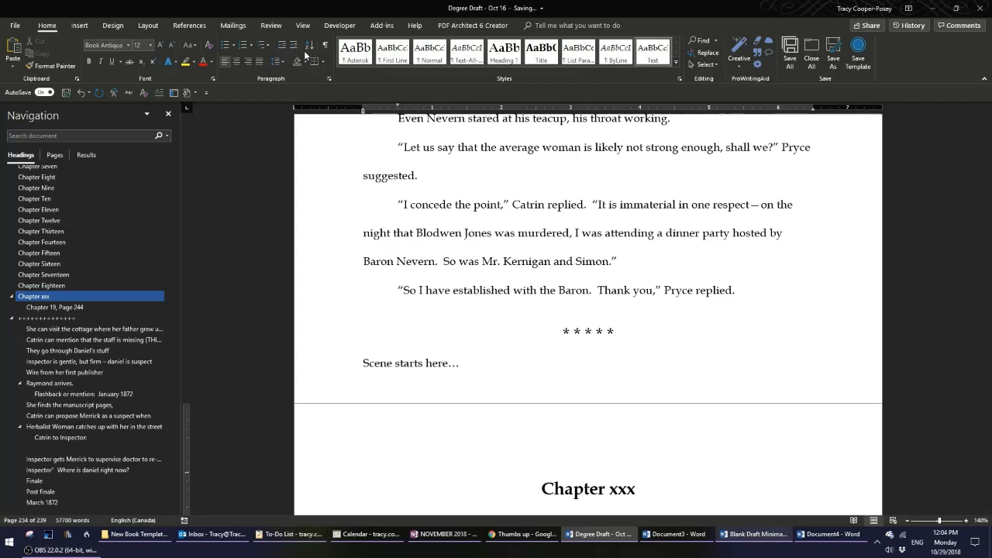
key("ctrl+shift+8")
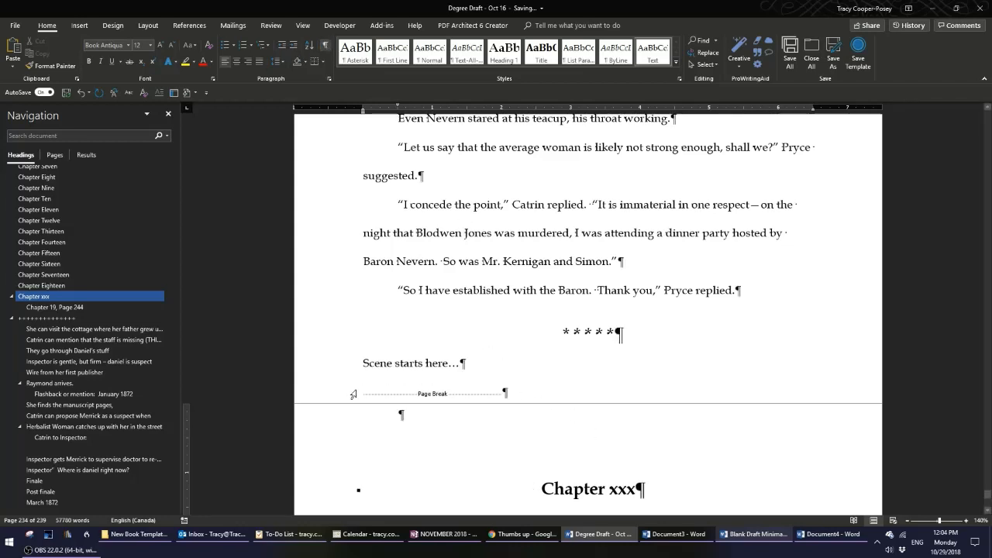
Rename the new 'Chapter xxx' heading to 'Chapter Nineteen'.
scroll(400, 383, "down", 1)
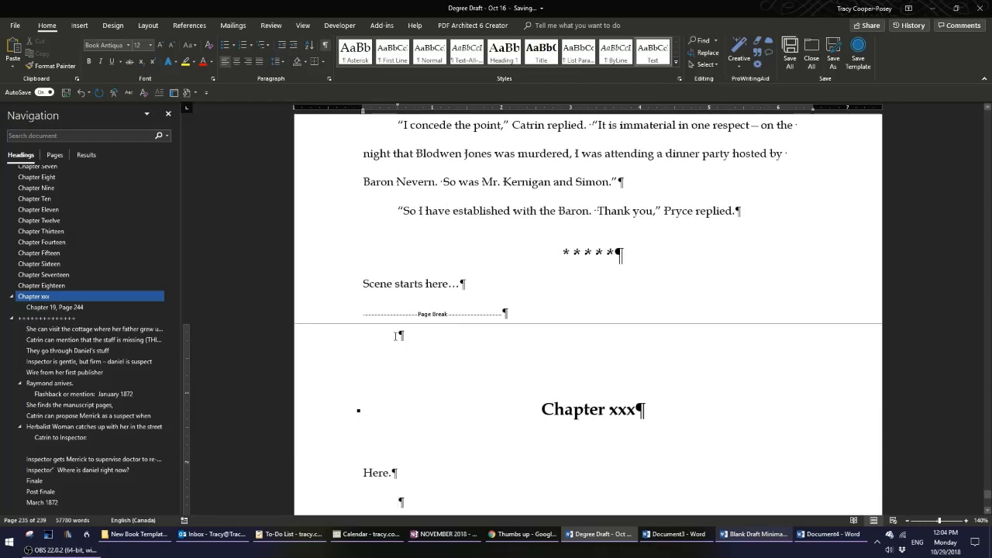
left_click(322, 421)
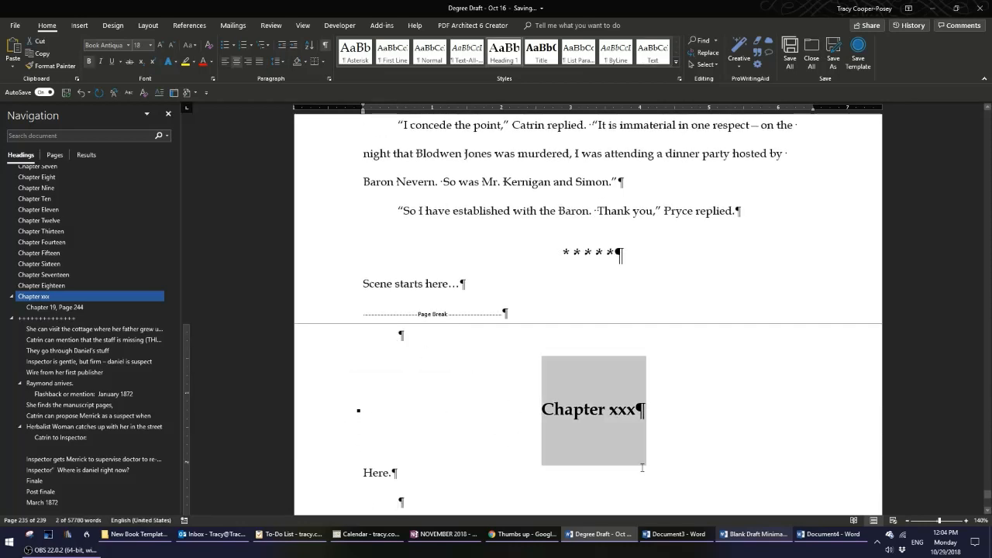
left_click(455, 480)
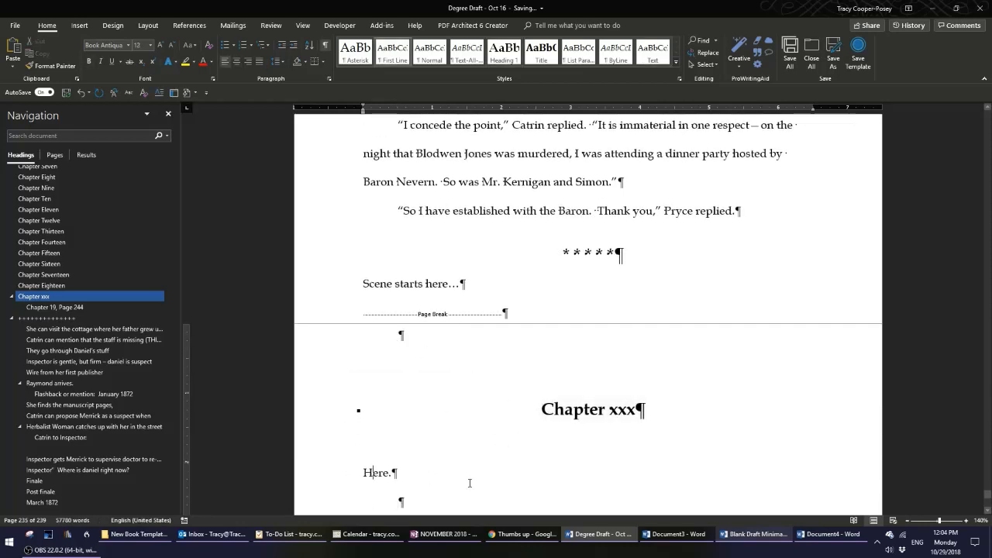
double_click(620, 412)
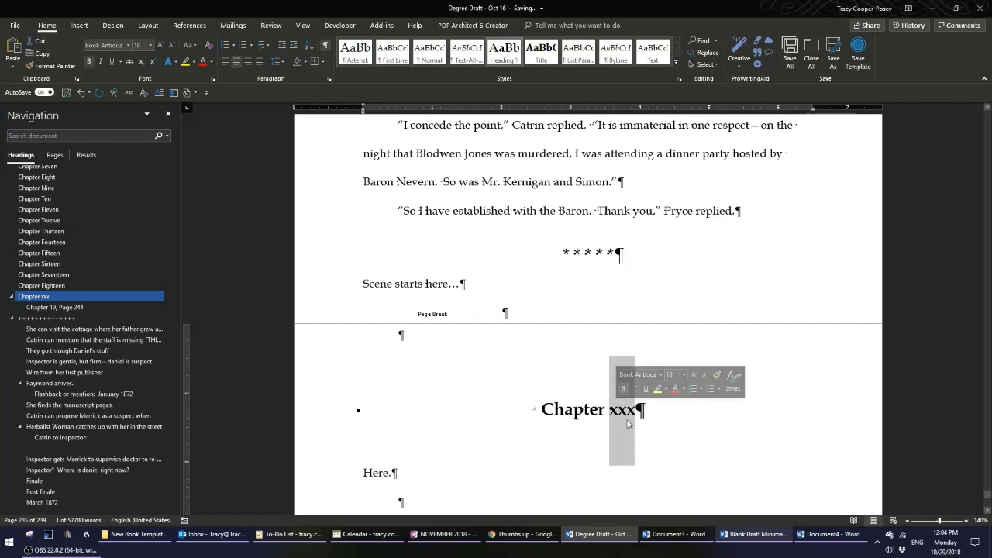
type("Nineteen")
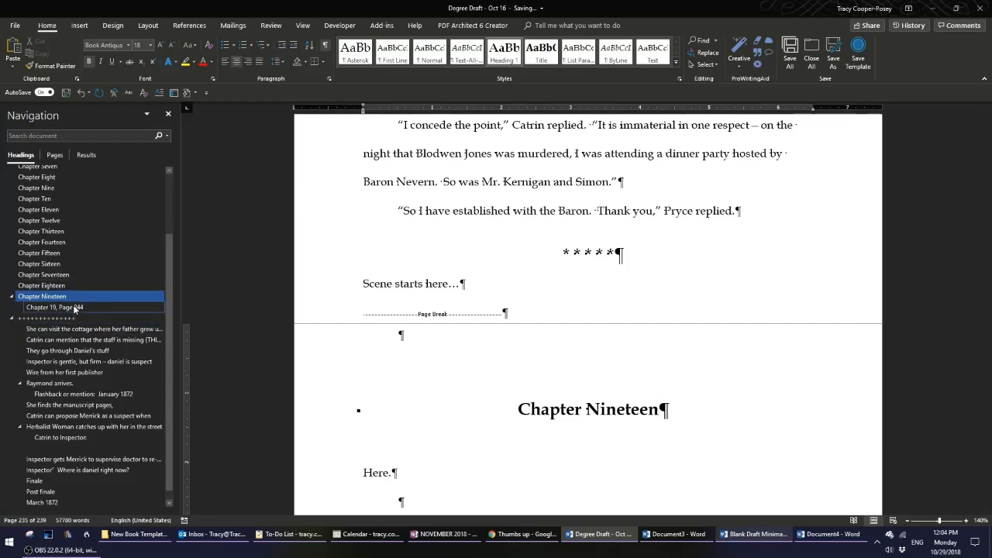
Change the 'Chapter 19, Page 244' heading's chapter number to 20.
scroll(518, 427, "down", 10)
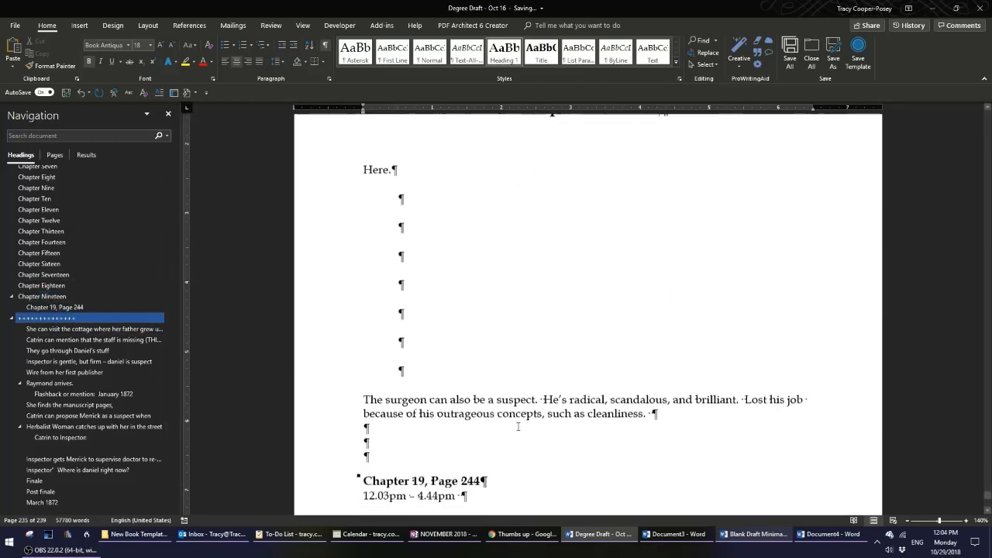
left_click(419, 386)
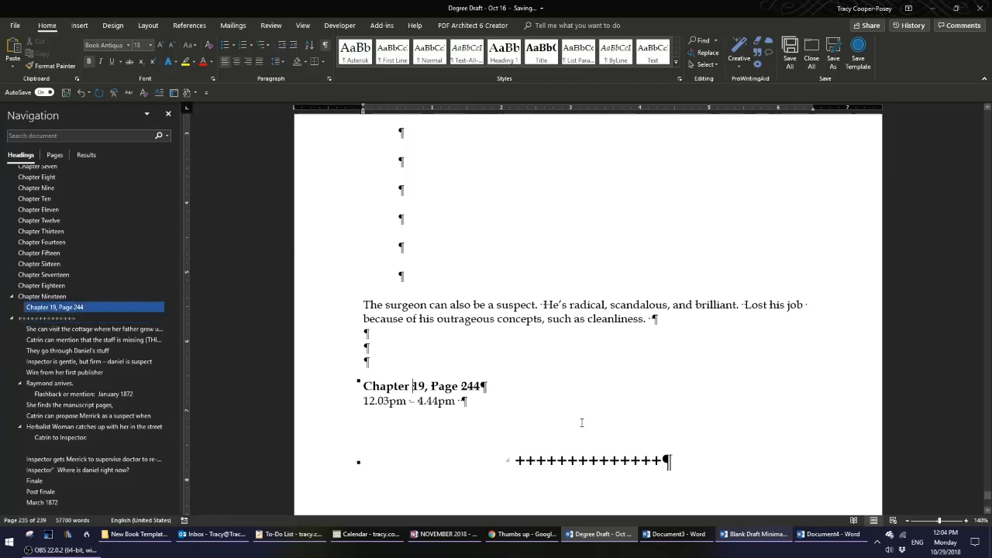
key("BackSpace")
key("Delete")
type("20")
Hide formatting marks and set the page number in the 'Chapter 20' heading to 247.
left_click(326, 45)
scroll(327, 48, "down", 1)
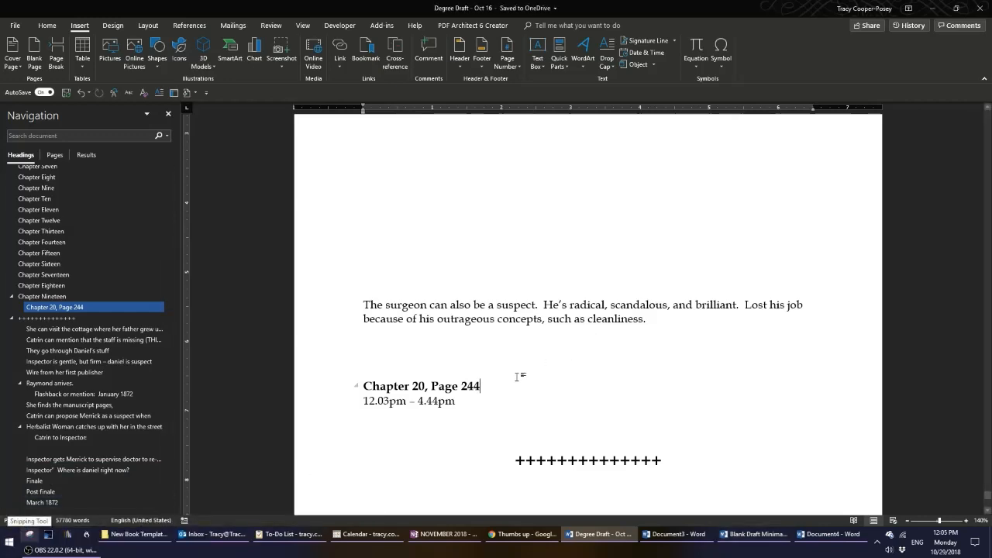
key("BackSpace")
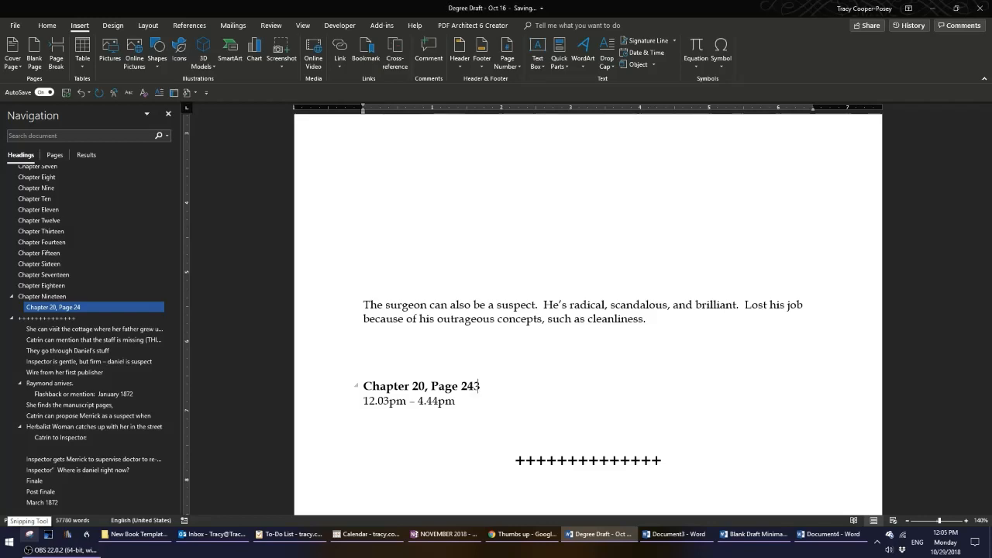
key("BackSpace")
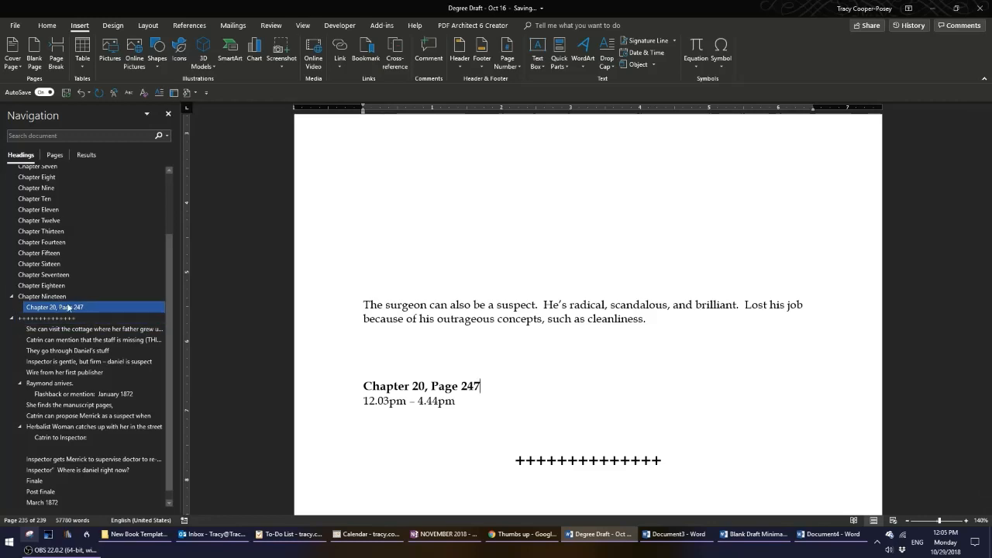
Add two blank paragraphs above 'Here.' beneath the Chapter Nineteen heading.
mouse_move(85, 309)
left_mouse_down()
mouse_move(85, 299)
mouse_move(85, 310)
left_mouse_up()
left_click(556, 394)
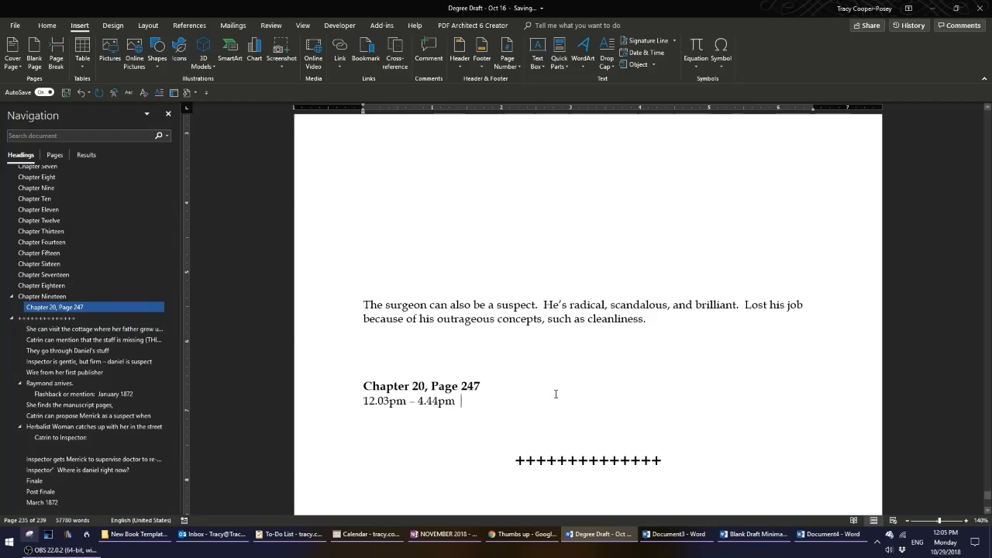
scroll(640, 416, "up", 6)
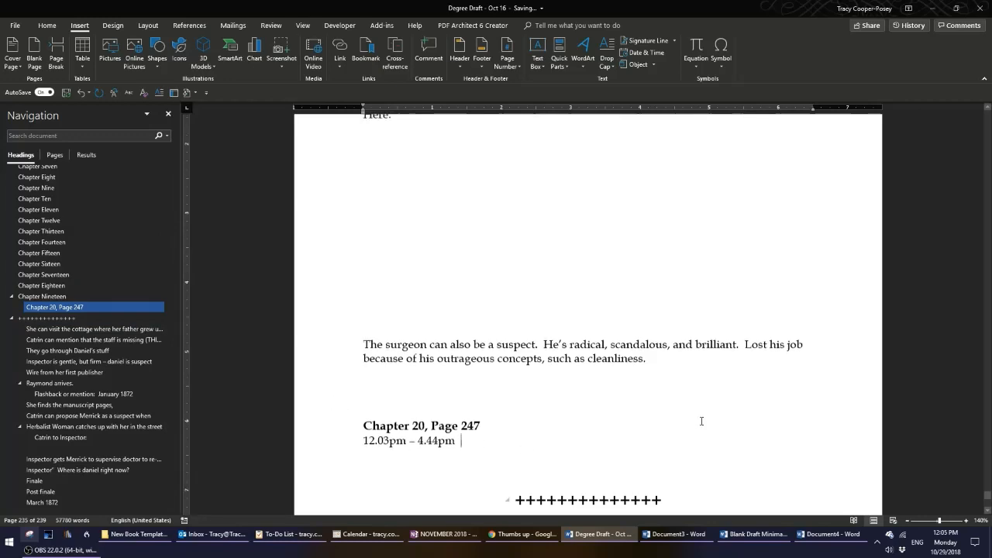
scroll(693, 412, "up", 1)
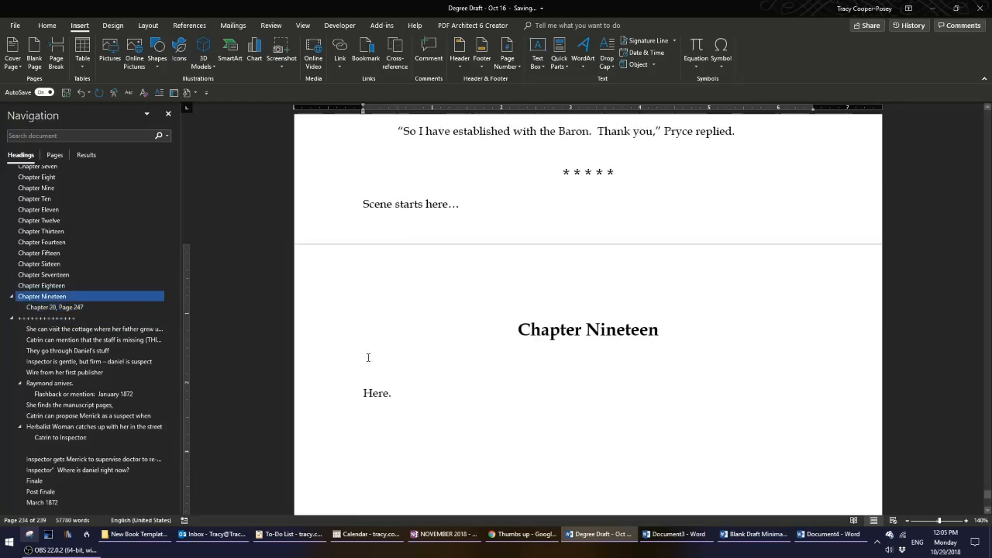
left_click(364, 394)
key("Return")
key("Return")
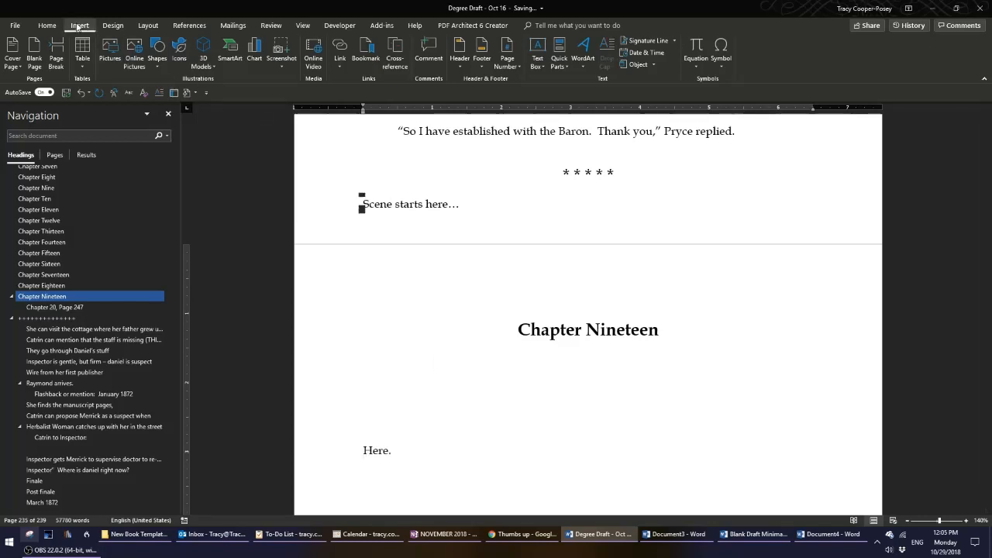
left_click(48, 26)
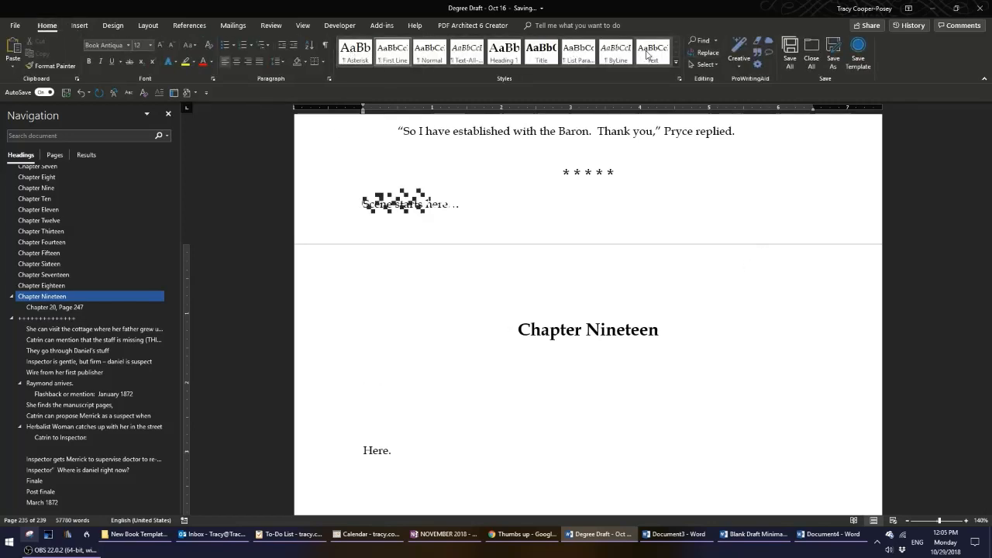
left_click(616, 51)
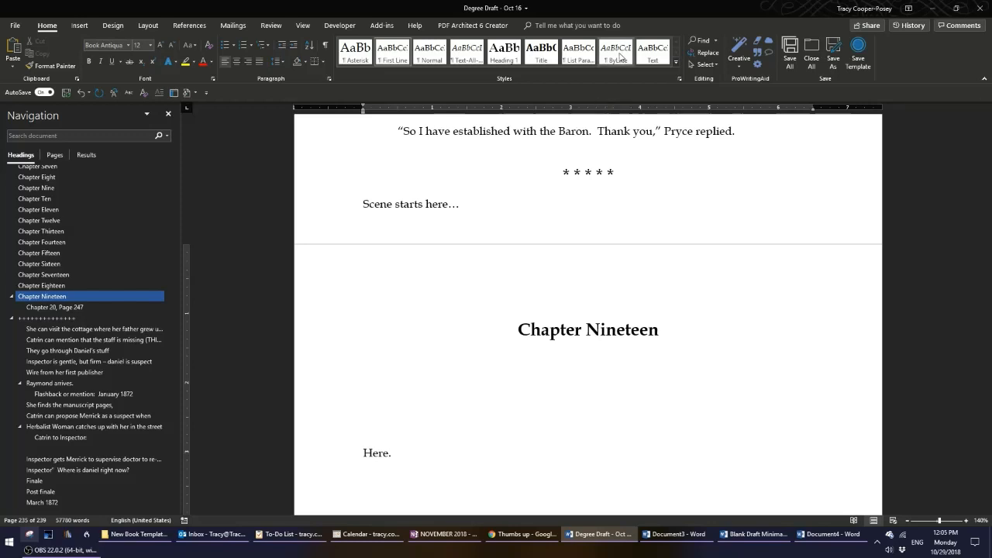
type("This")
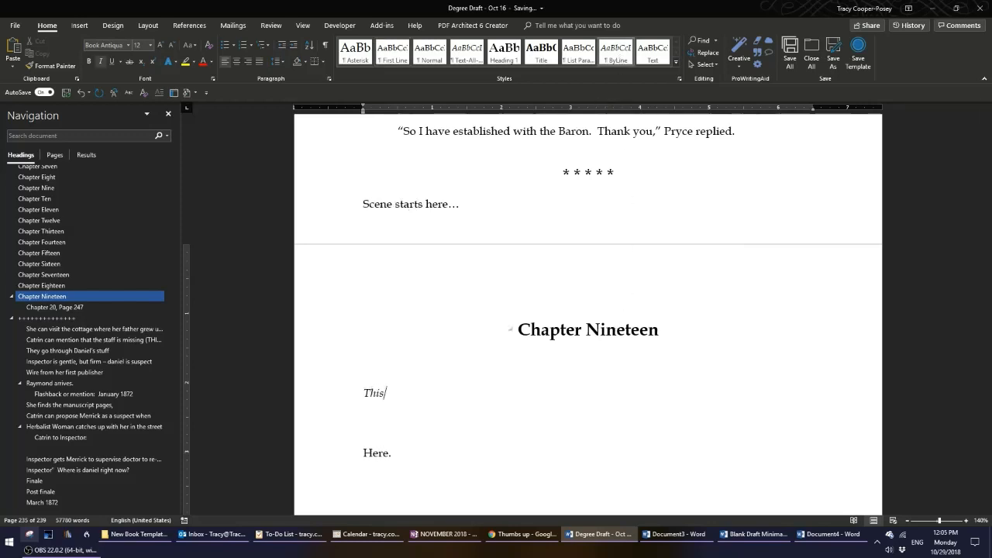
type("g")
key("BackSpace")
key("BackSpace")
key("Down")
key("Delete")
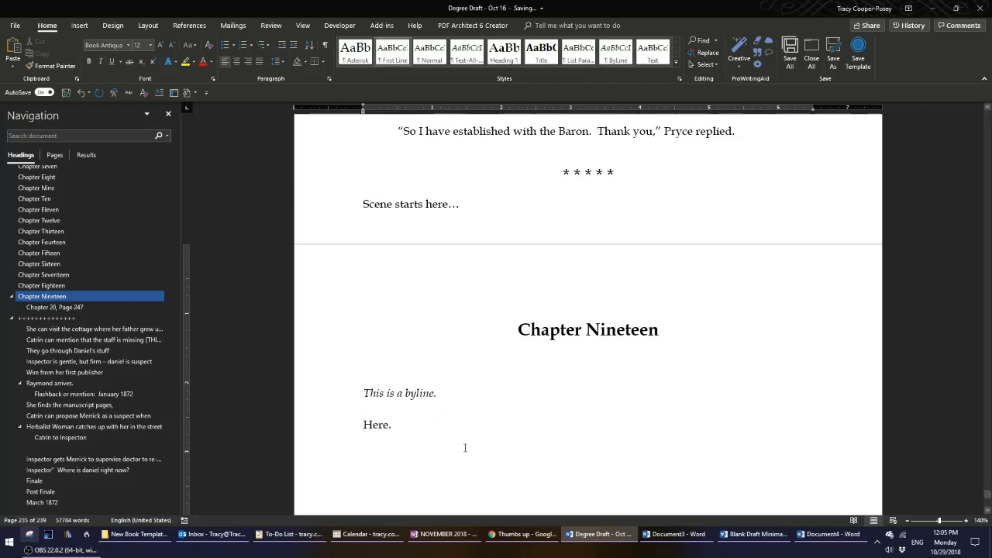
left_click(354, 399)
key("Delete")
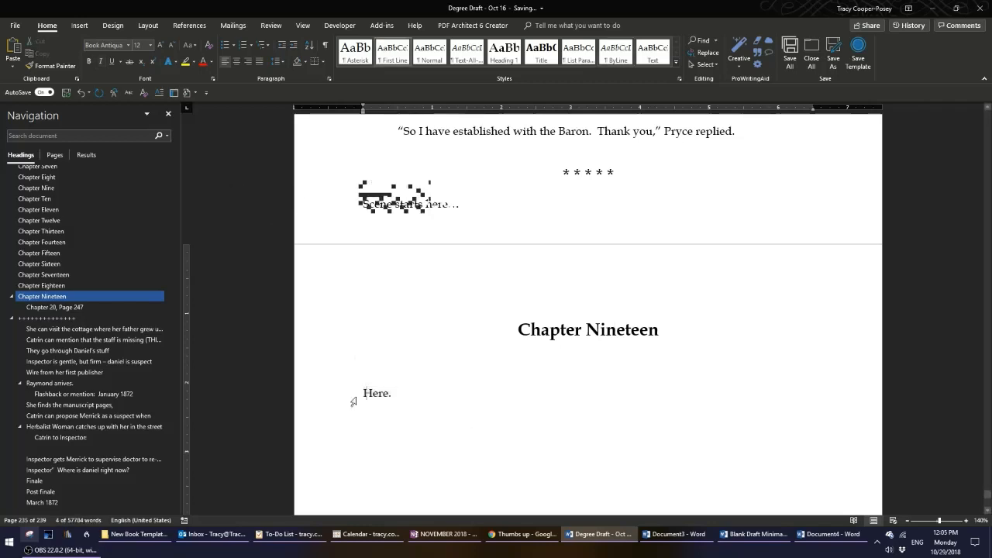
Add a line reading 'This is a byline' beneath the Chapter Nineteen heading and apply the ByLine style to it.
key("Return")
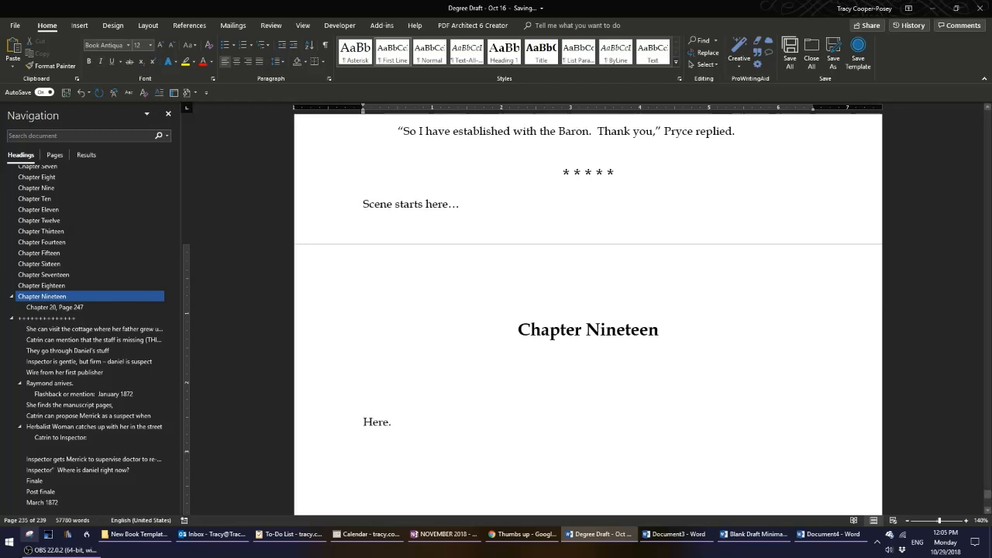
type("This is a byline")
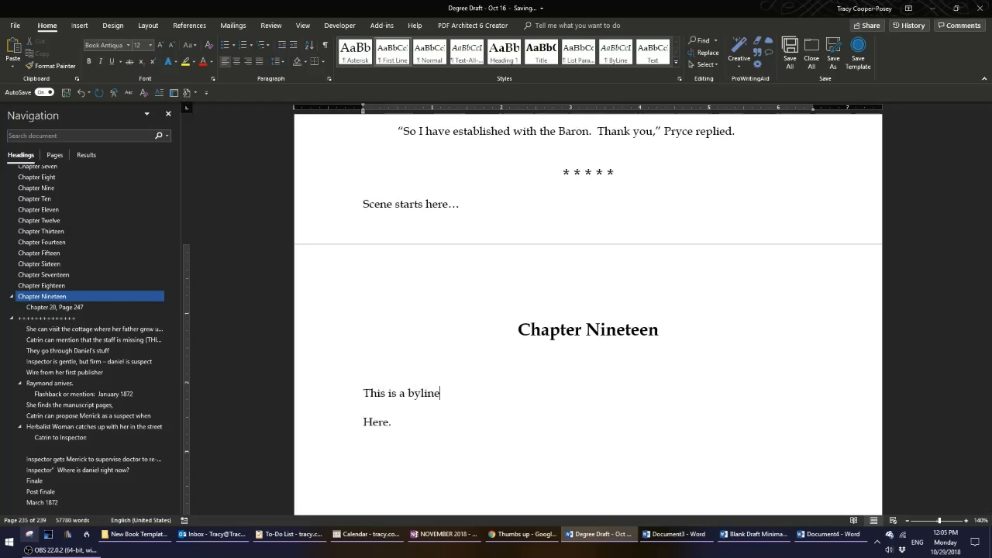
left_click(313, 388)
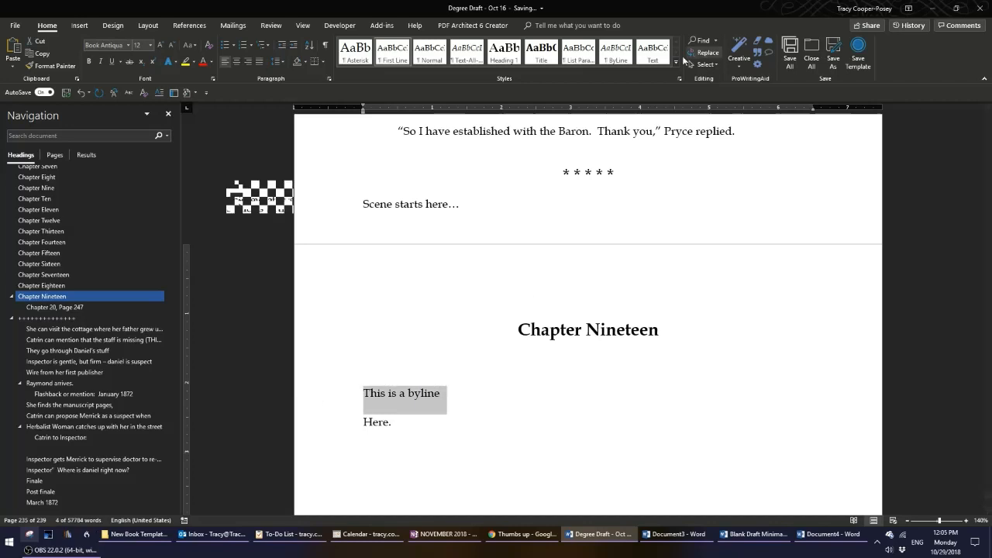
left_click(616, 53)
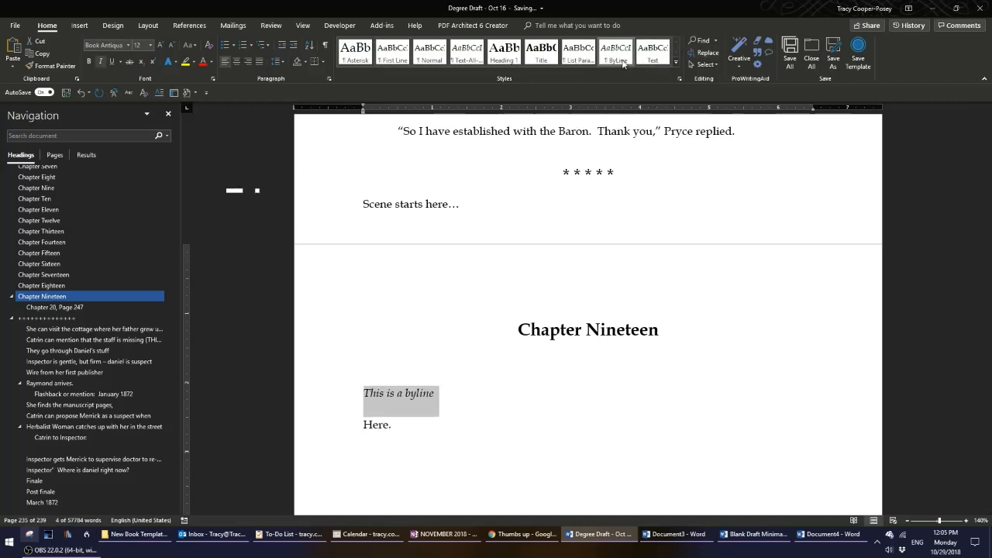
left_click(394, 413)
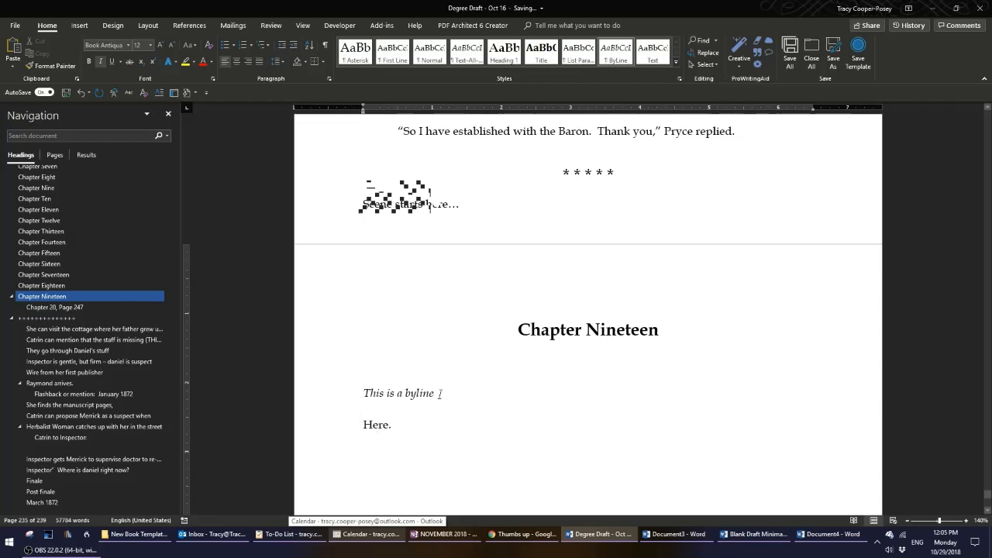
Examine the asterisk scene separator and its formatting above the Chapter Nineteen heading.
left_click(401, 425)
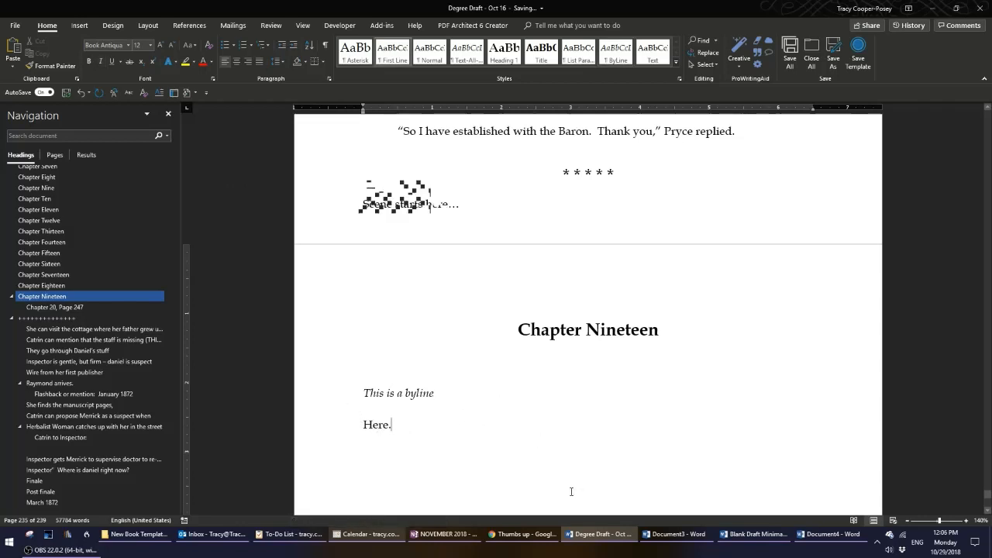
scroll(610, 398, "up", 2)
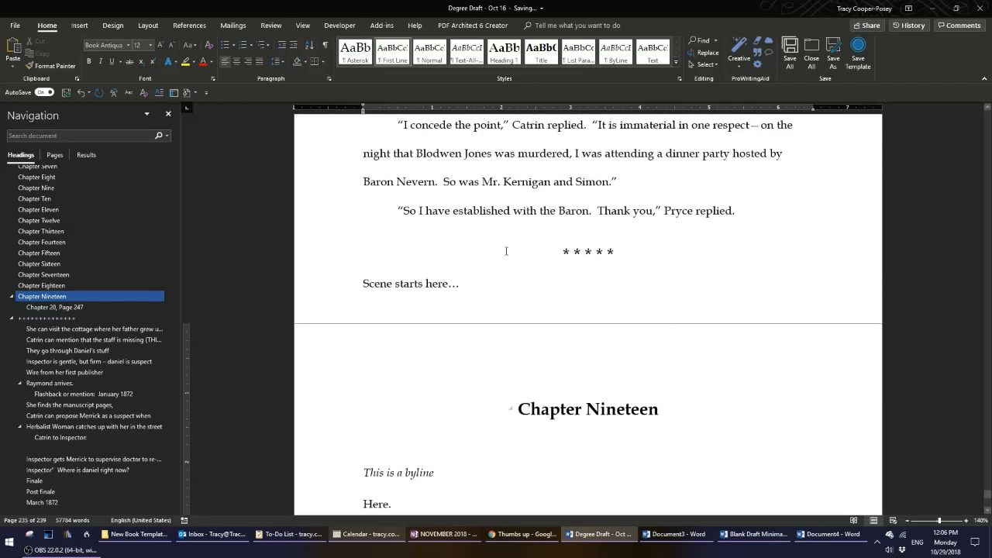
left_click(512, 255)
left_click(313, 260)
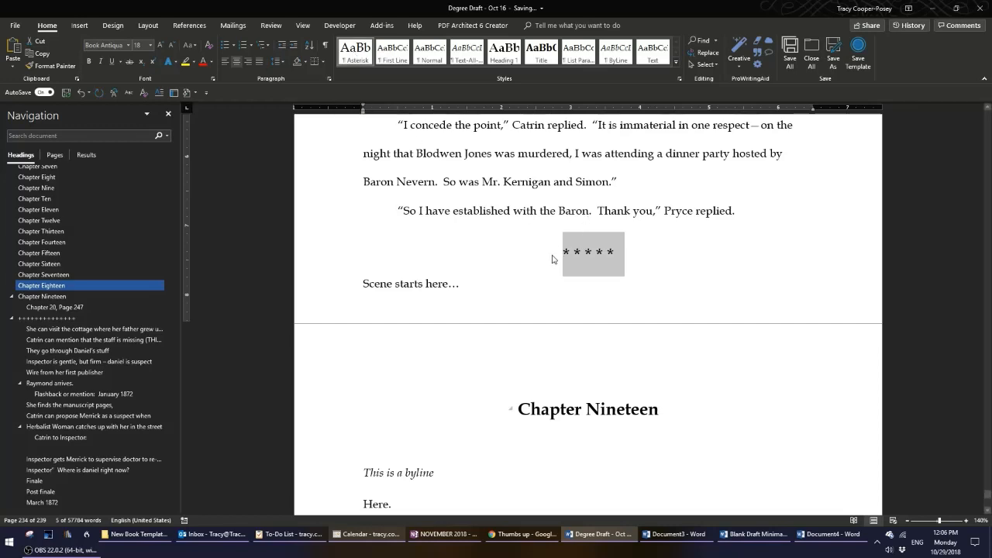
left_click(576, 245)
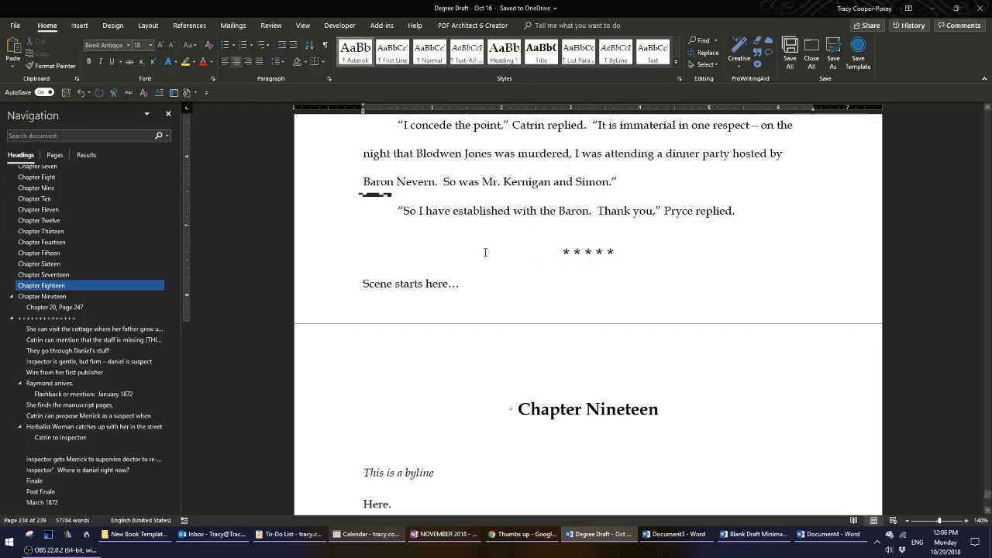
left_click(328, 262)
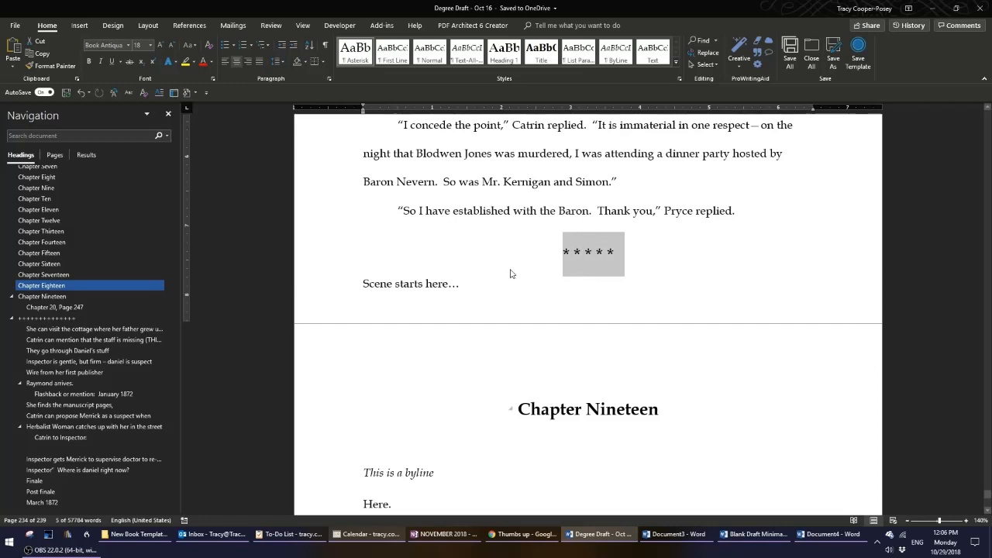
left_click(588, 261)
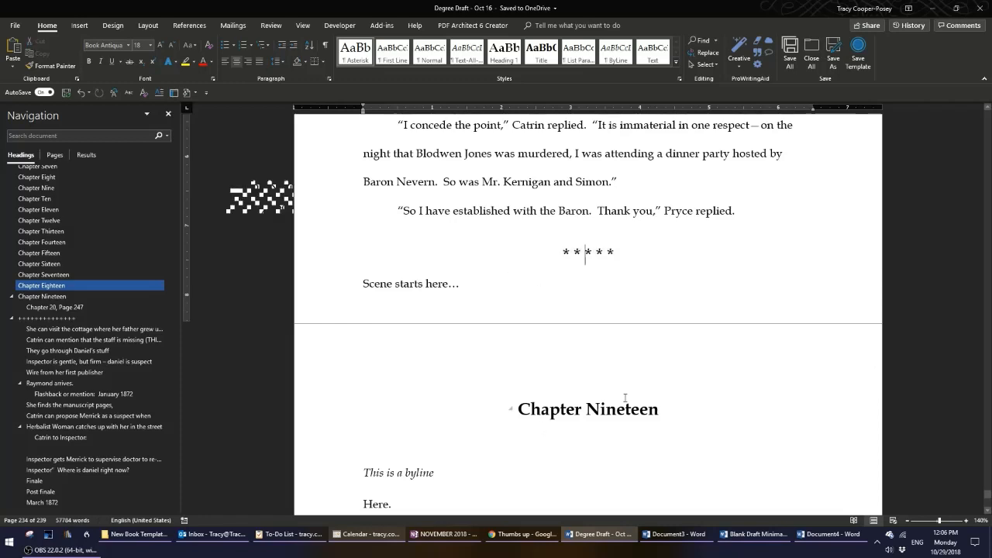
scroll(625, 398, "down", 2)
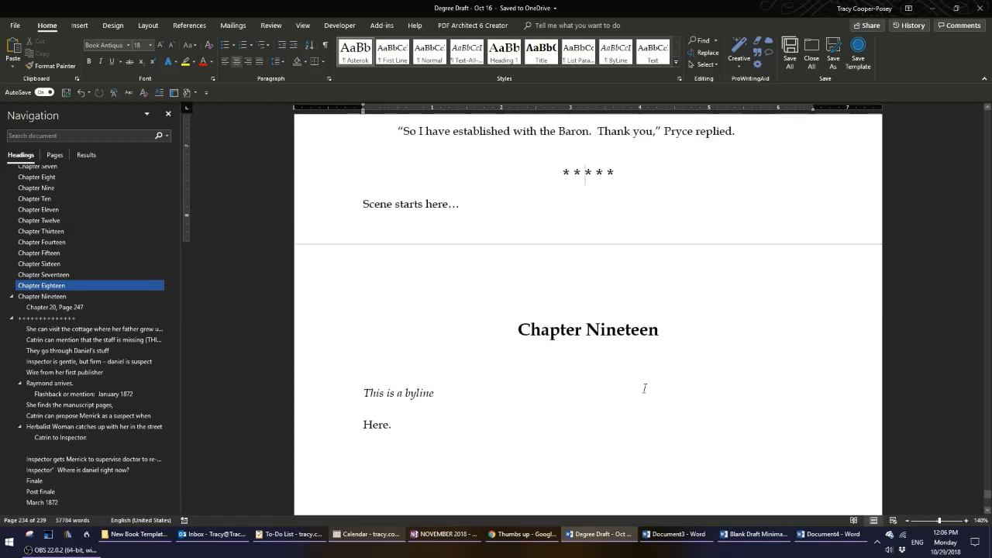
scroll(644, 388, "down", 2)
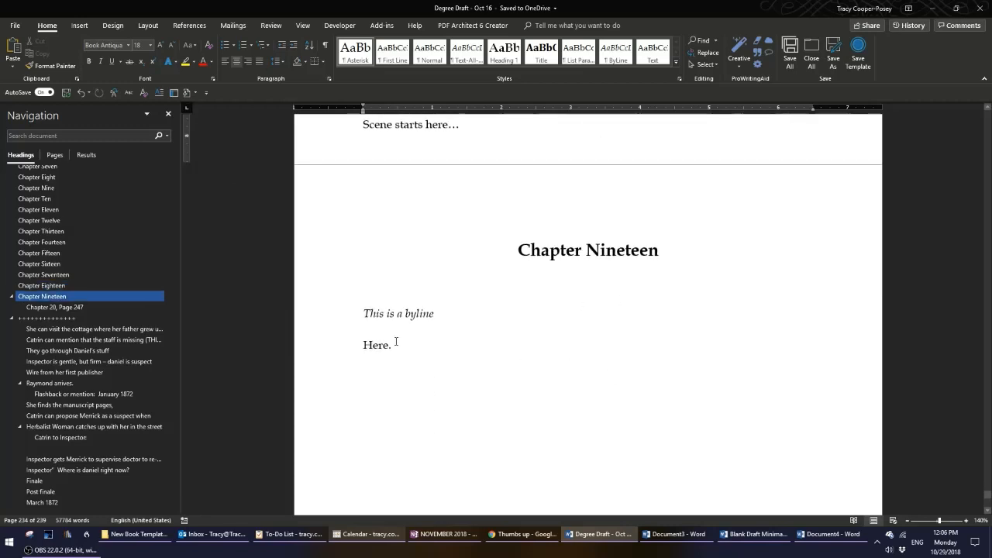
Add a new paragraph below 'Here.' reading 'Chapter xxx'.
left_click(437, 345)
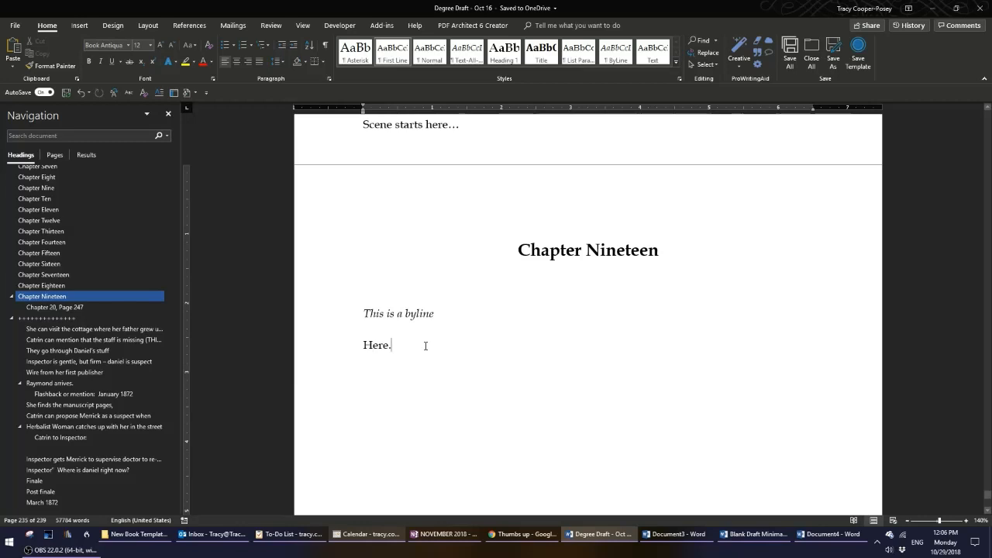
key("Return")
type("Cha")
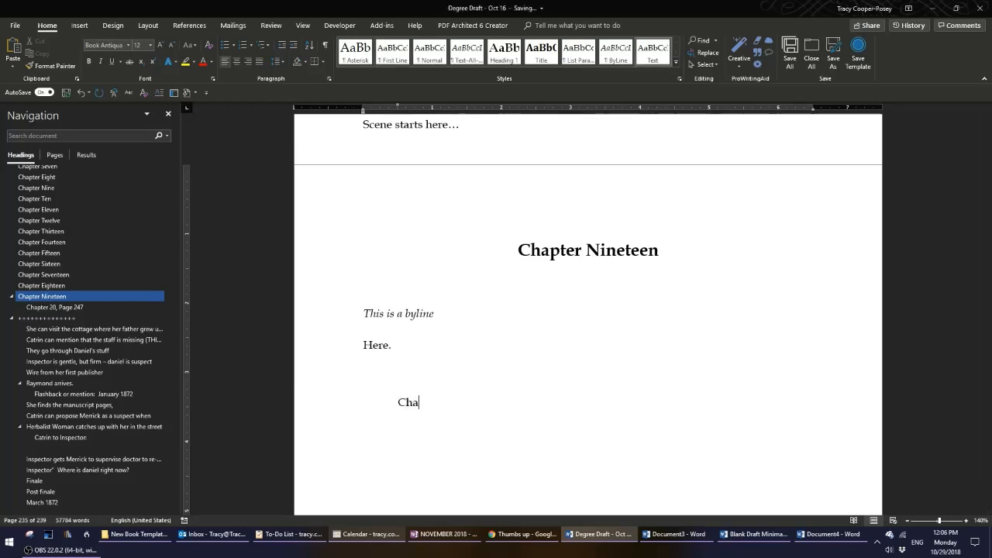
type("pter xxx")
Apply the Heading 1 style to the 'Chapter xxx' line using the Styles pane.
left_click(314, 409)
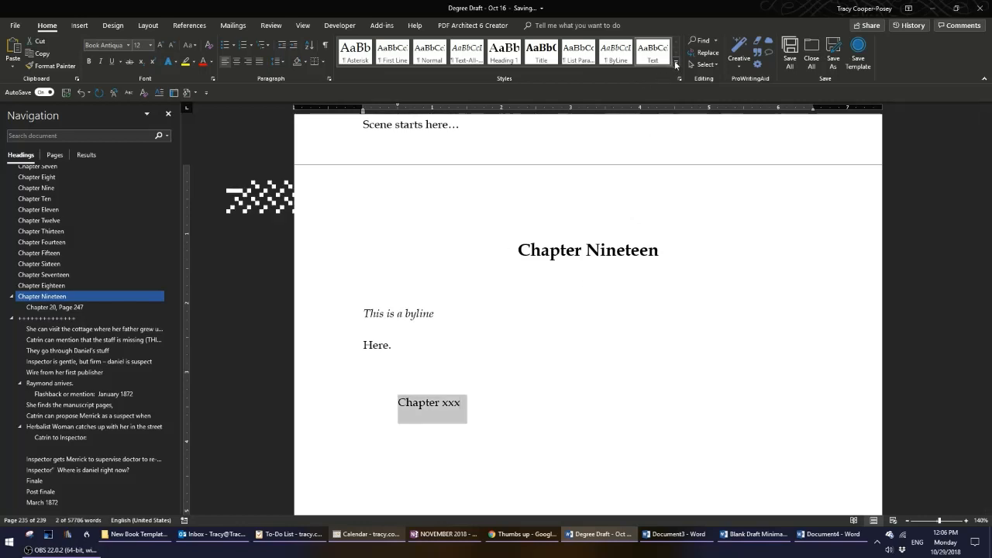
left_click(675, 62)
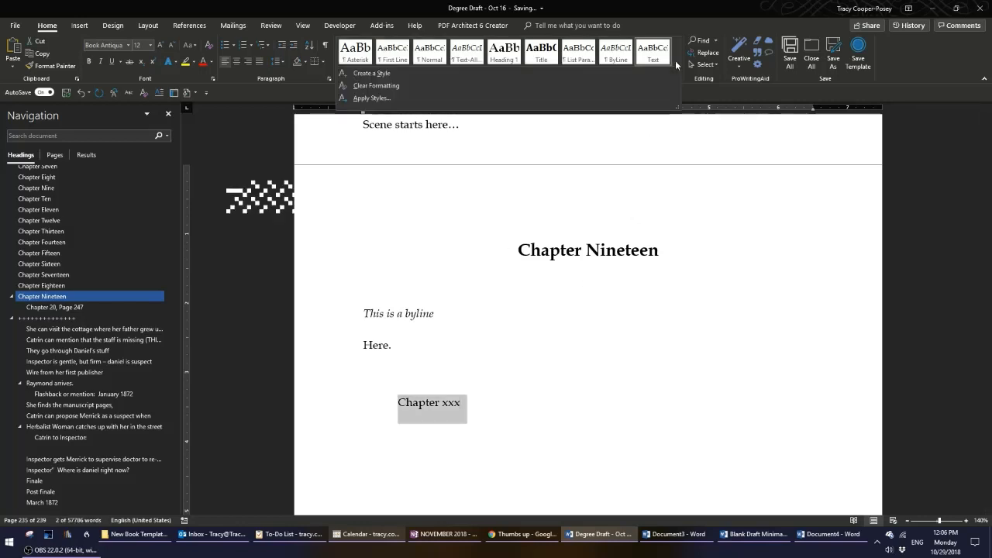
left_click(684, 186)
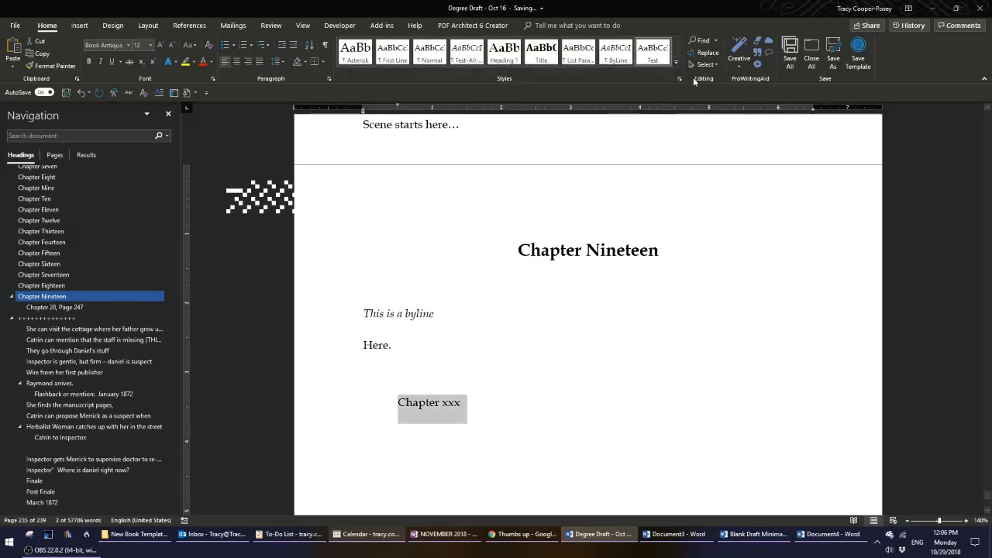
left_click(678, 80)
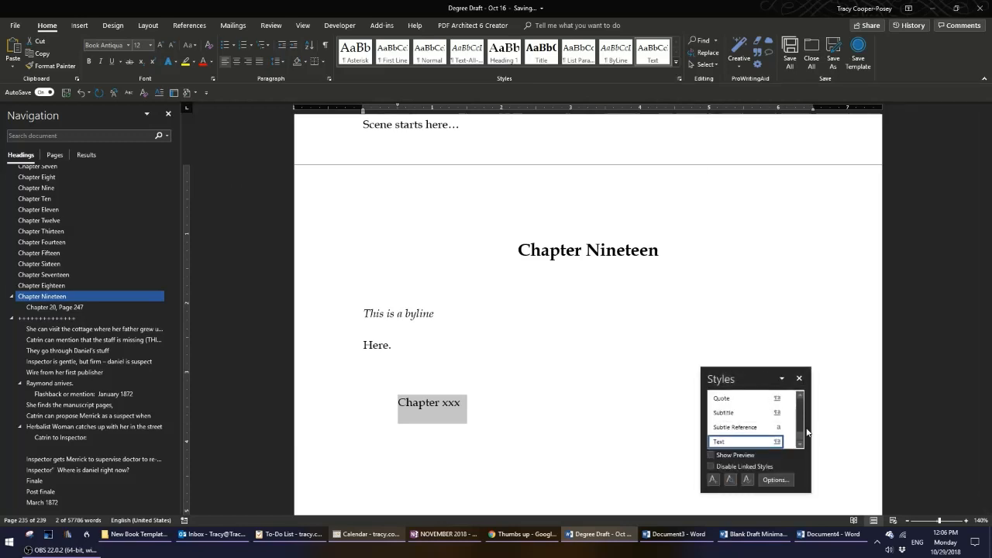
scroll(749, 425, "up", 5)
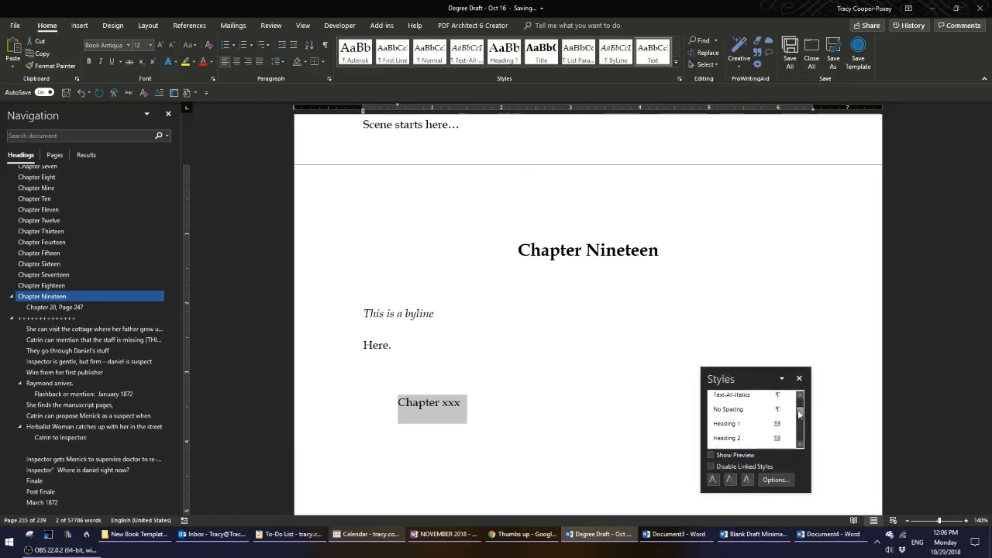
left_click(749, 425)
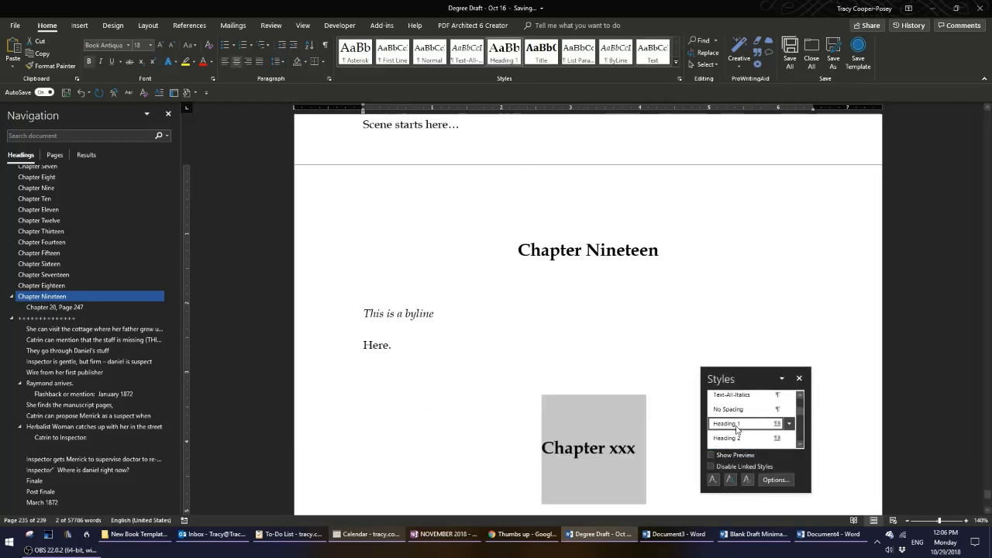
left_click(797, 379)
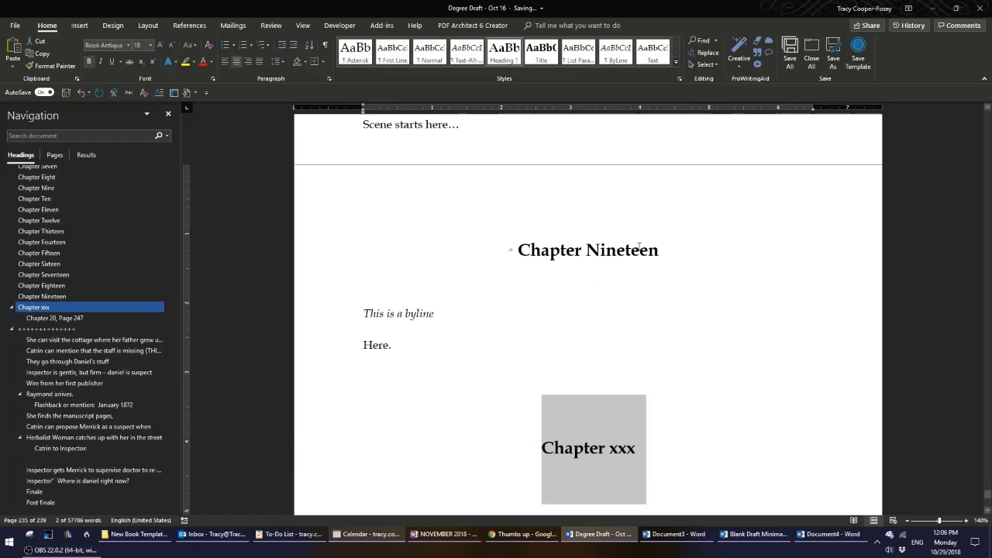
Color the 'Chapter xxx' heading text red.
left_click(607, 248)
left_click(584, 448)
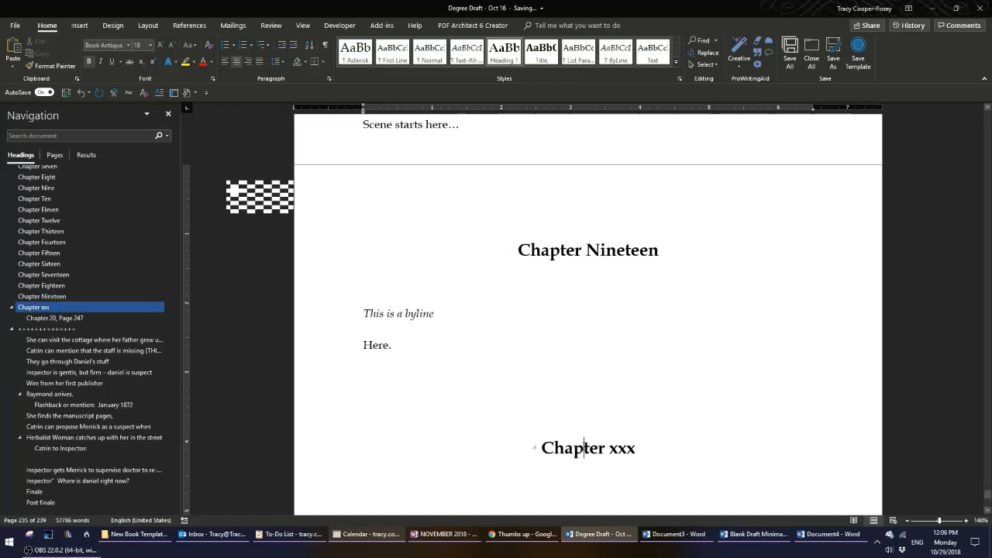
left_click(328, 460)
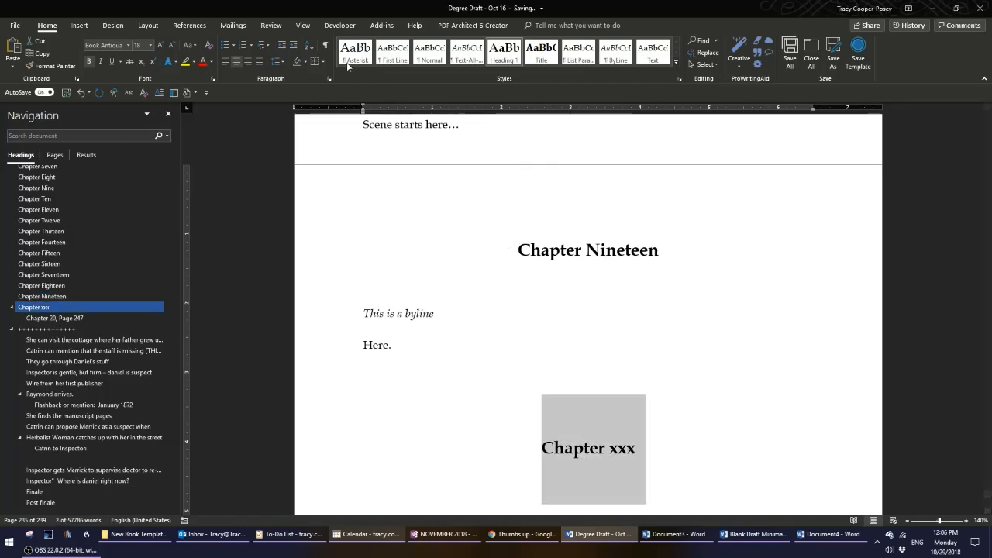
left_click(203, 65)
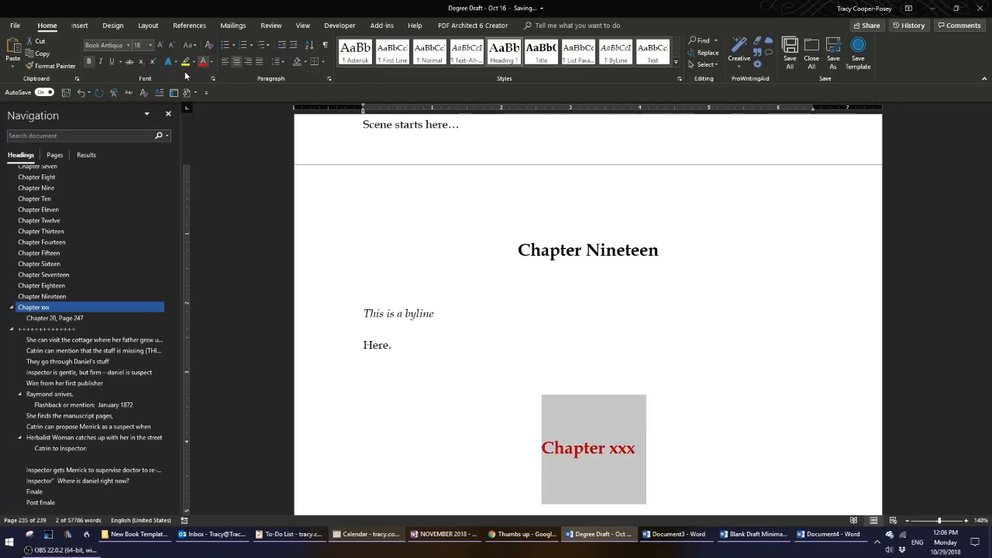
Set the 'Chapter xxx' heading's font to Cambria (Headings) and align it left.
left_click(127, 44)
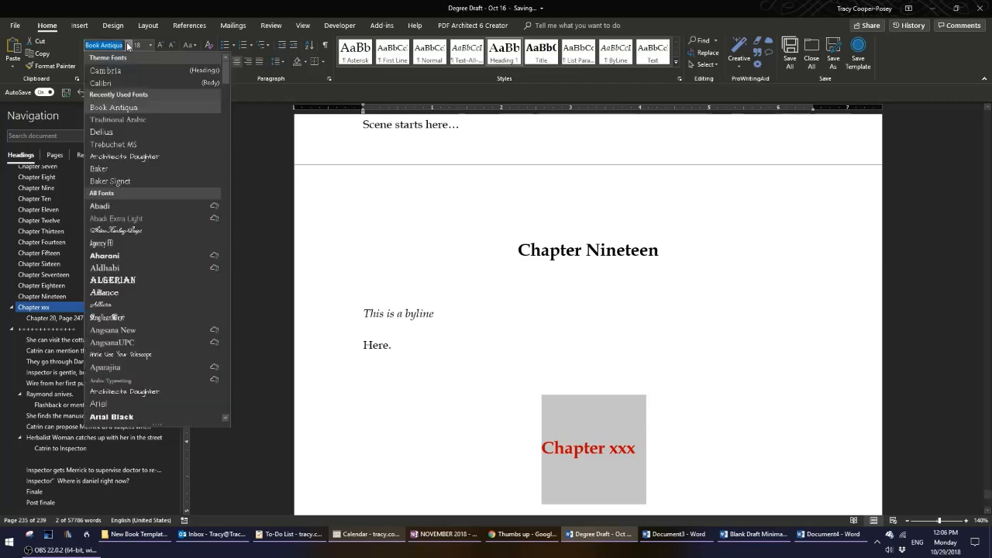
left_click(118, 70)
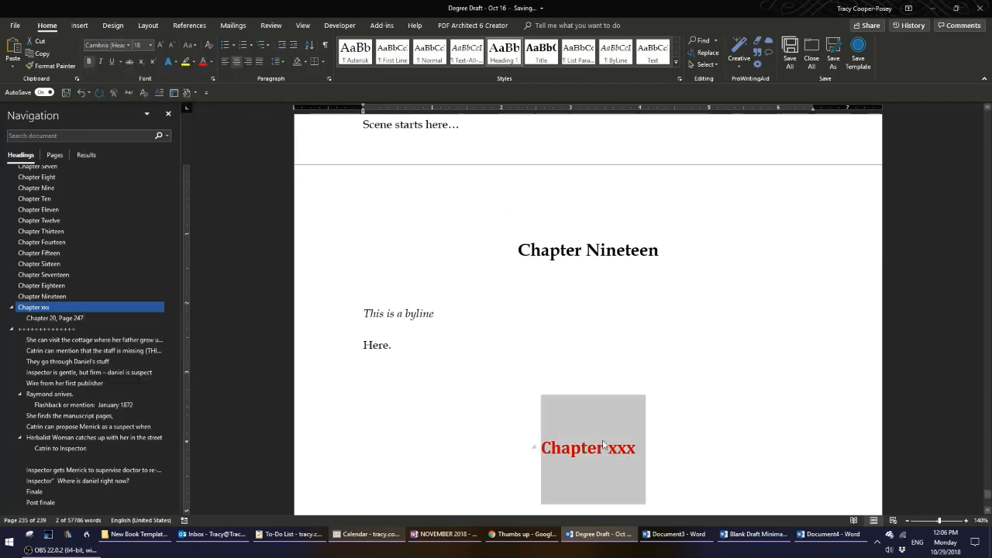
left_click(225, 62)
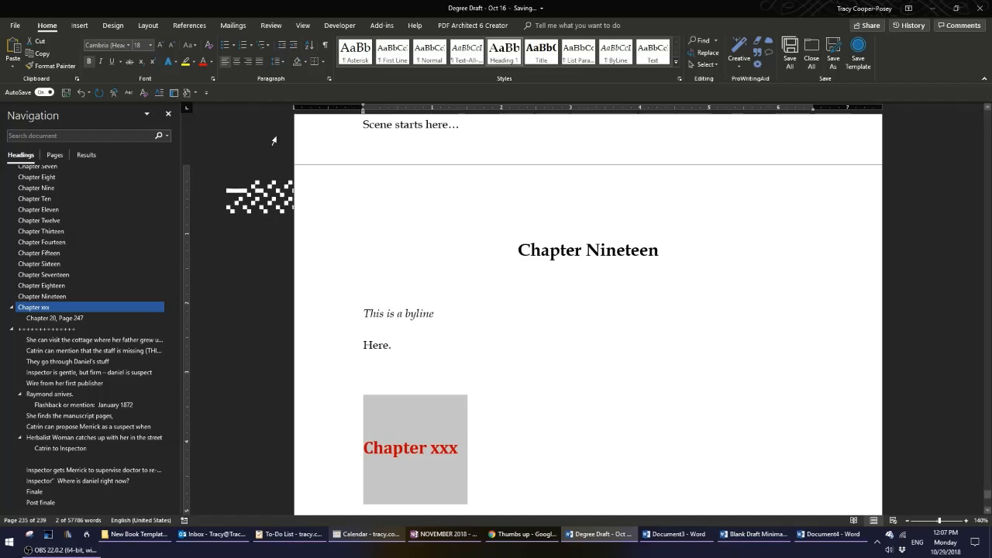
Set the 'Chapter xxx' heading's line spacing to 1.5.
left_click(282, 62)
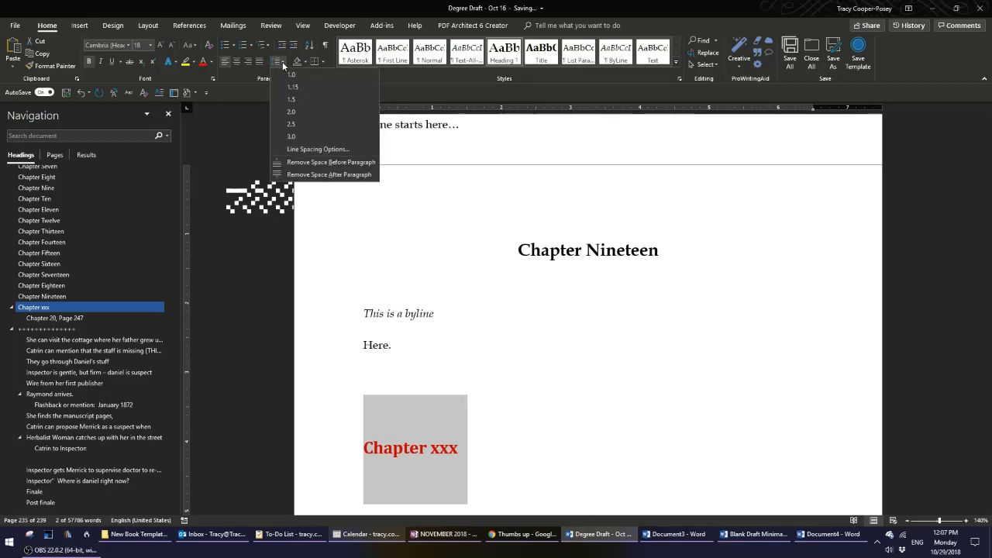
left_click(289, 102)
left_click(589, 433)
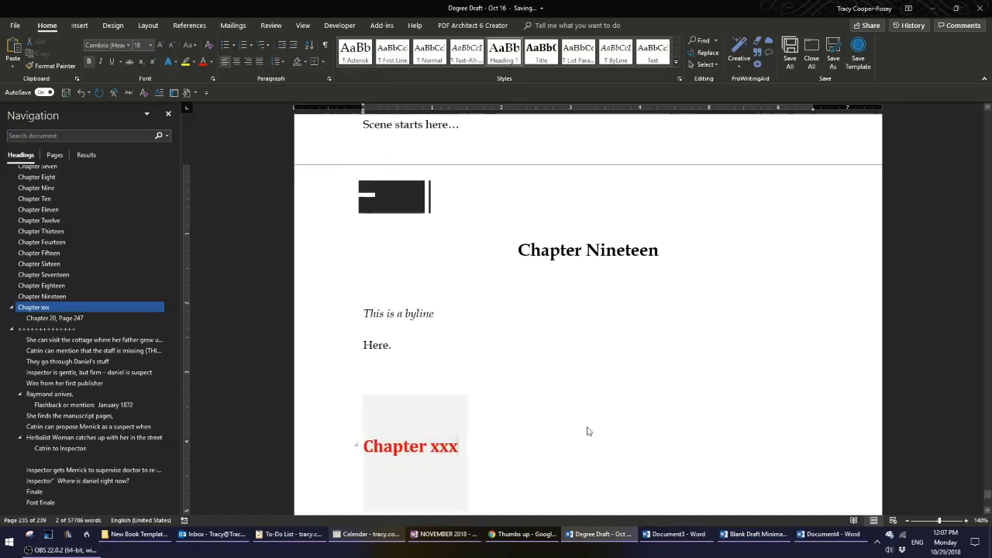
left_click(321, 452)
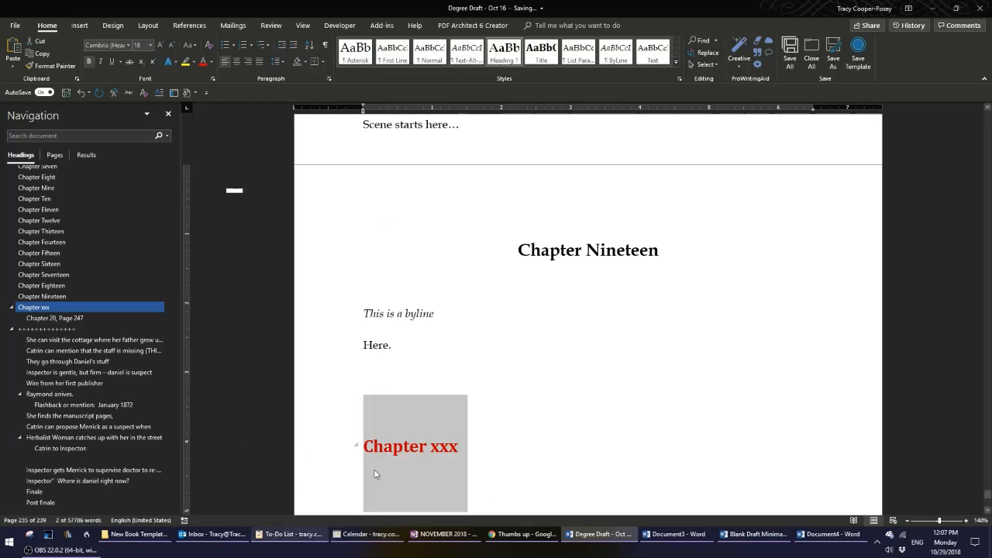
Reset the 'Chapter xxx' heading's font colour to Automatic.
left_click(211, 62)
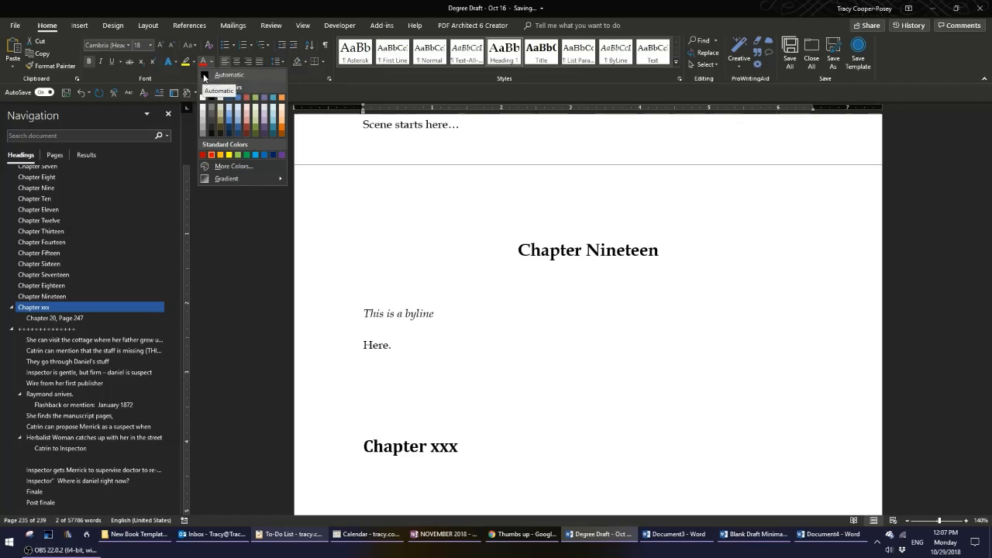
left_click(204, 76)
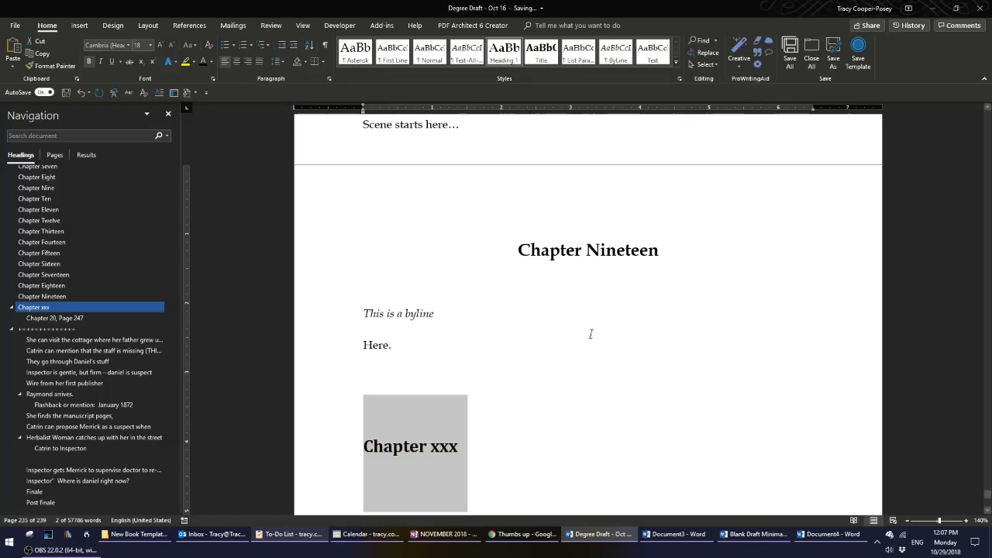
Center the 'Chapter xxx' heading and set its font to Book Antiqua at 18 pt.
left_click(236, 60)
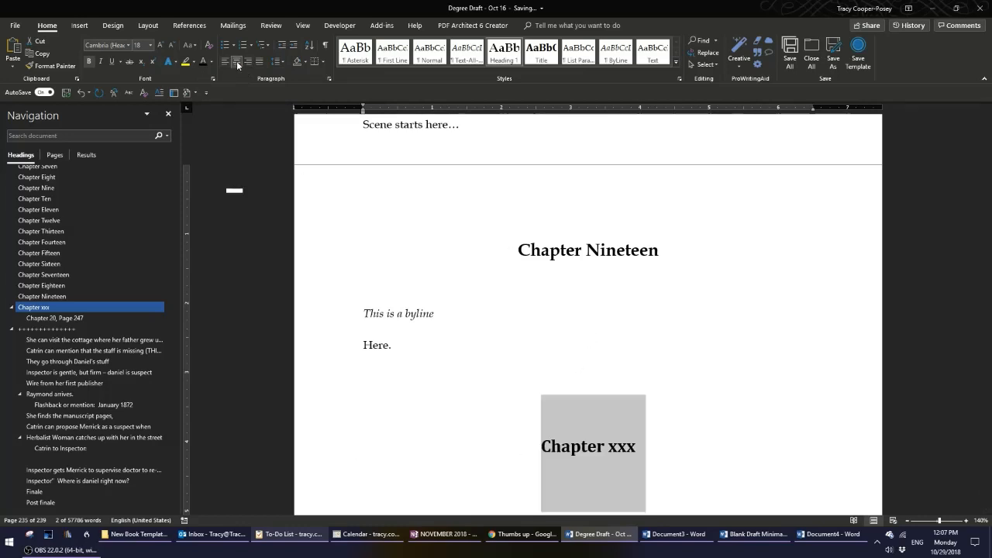
left_click(150, 45)
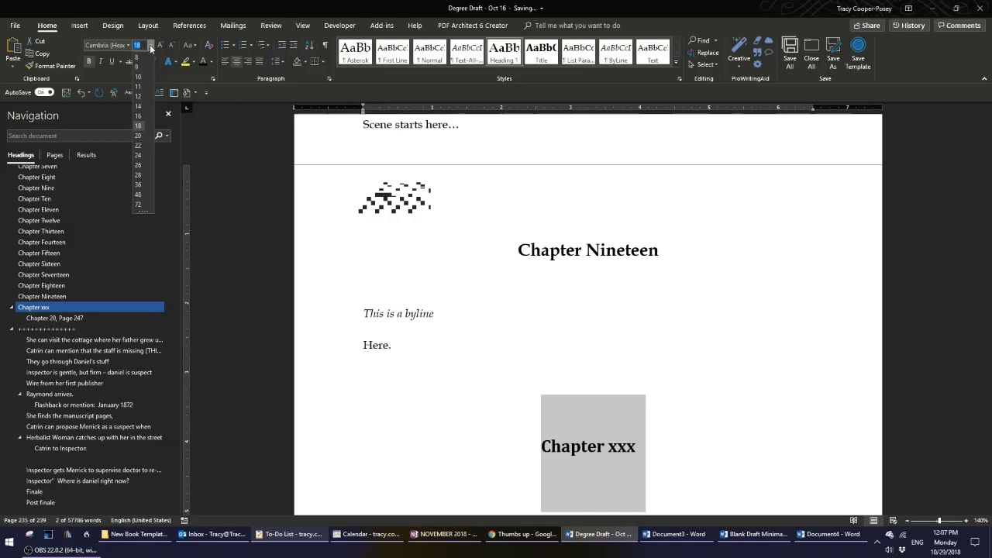
left_click(141, 127)
left_click(100, 44)
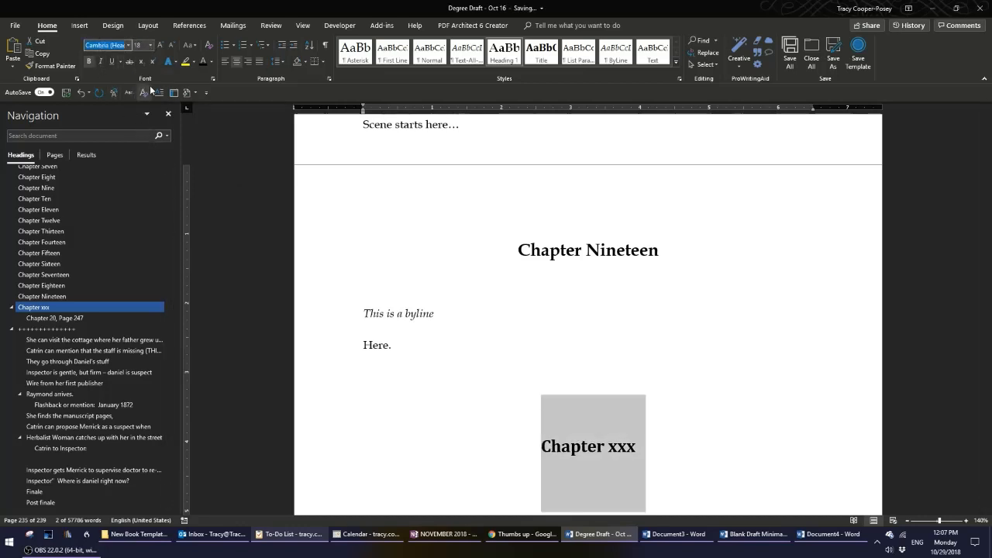
type("Book Antiqua")
key("Return")
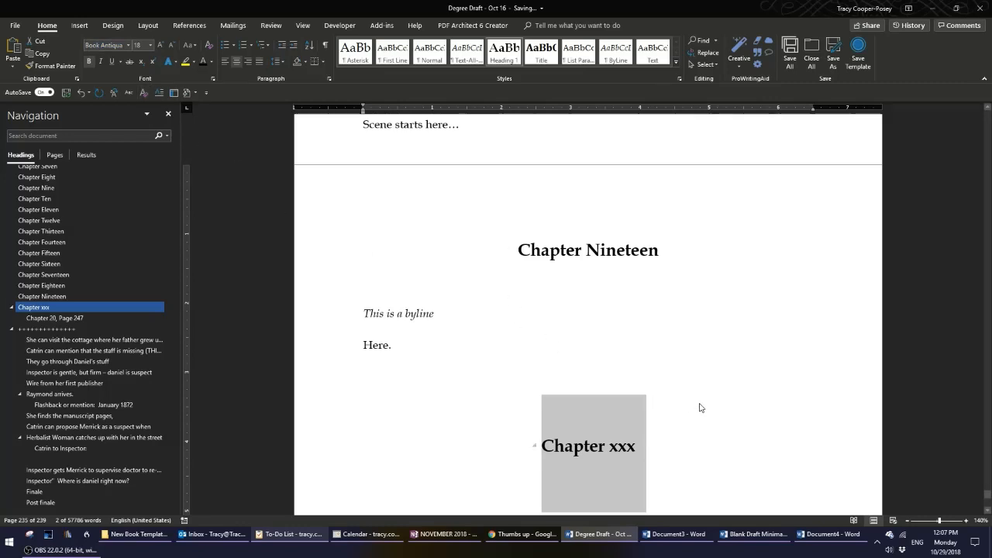
Set the heading's line spacing to 1.0 and review its paragraph spacing settings.
scroll(700, 408, "down", 1)
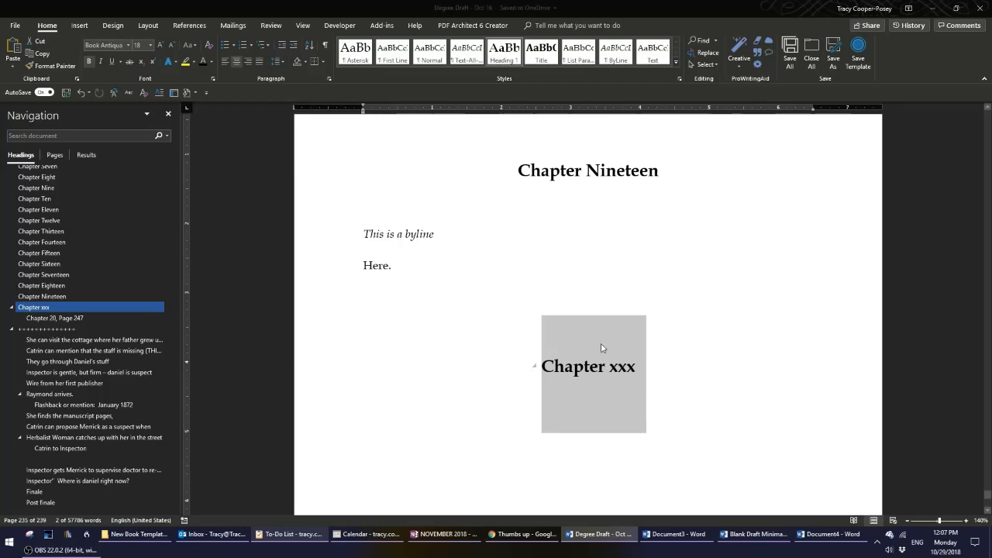
left_click(282, 64)
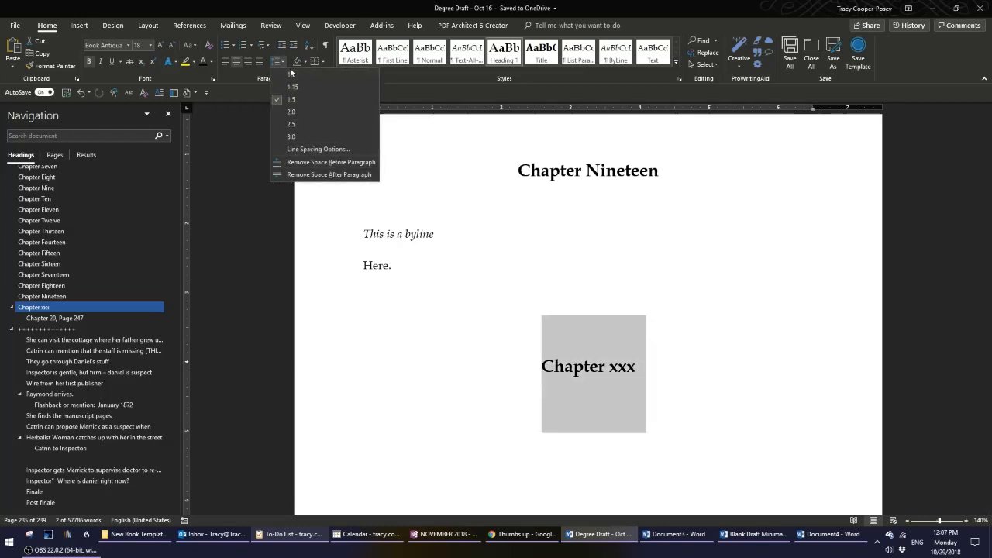
left_click(290, 73)
left_click(278, 62)
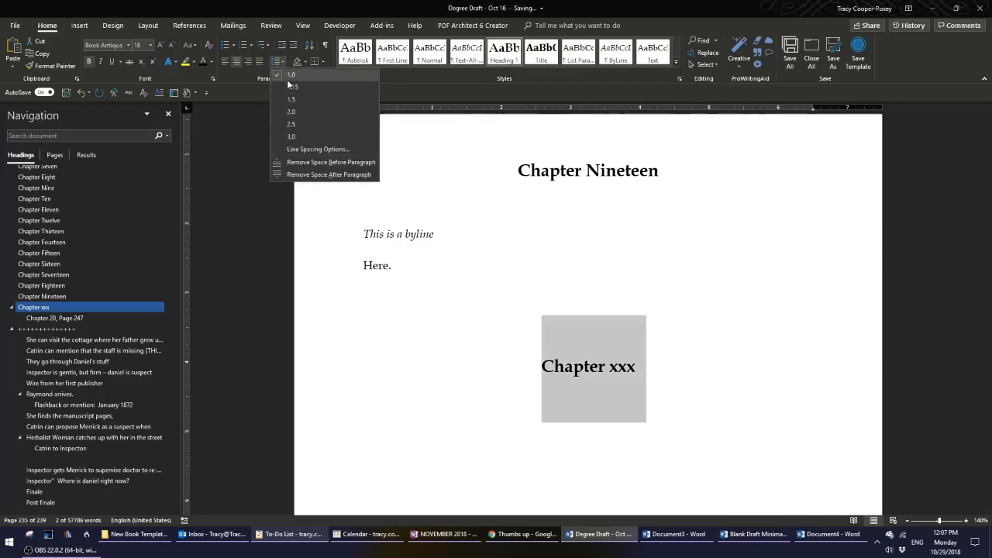
left_click(305, 150)
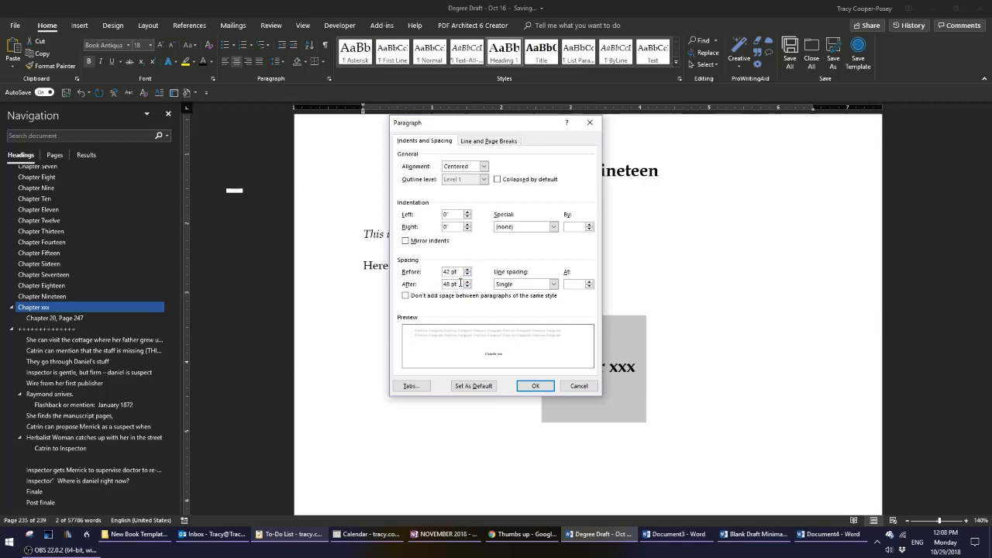
left_click(538, 388)
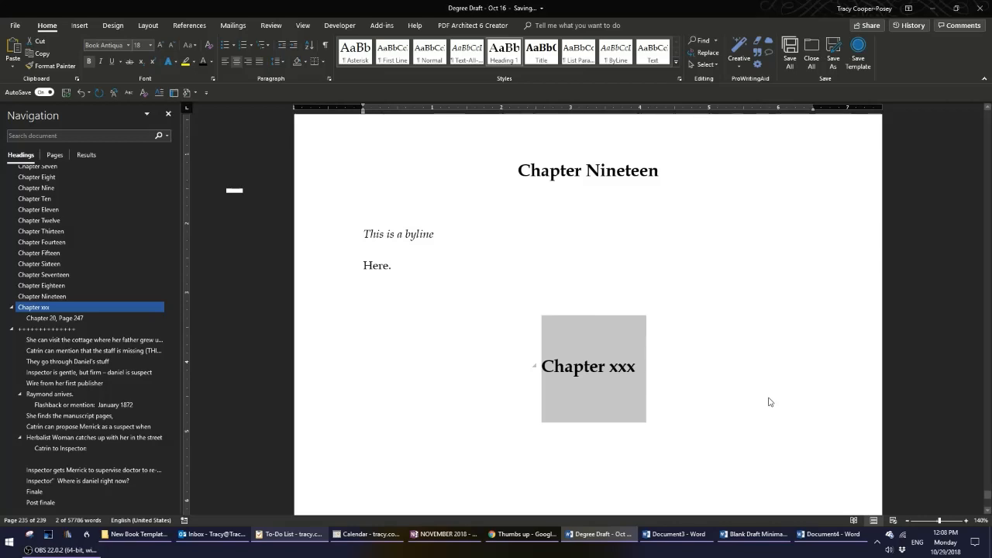
Update the Heading 1 style to match the formatted 'Chapter xxx' heading.
right_click(502, 48)
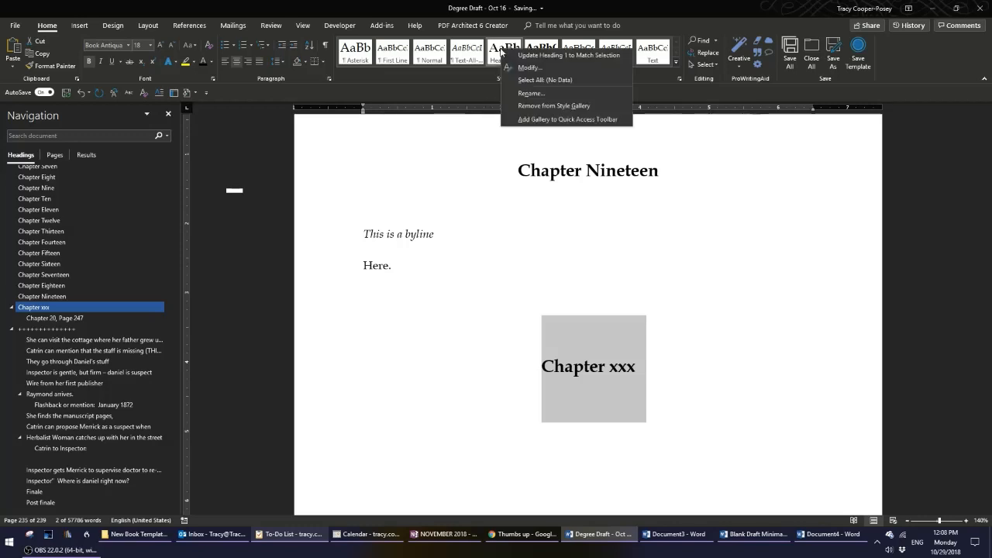
left_click(560, 56)
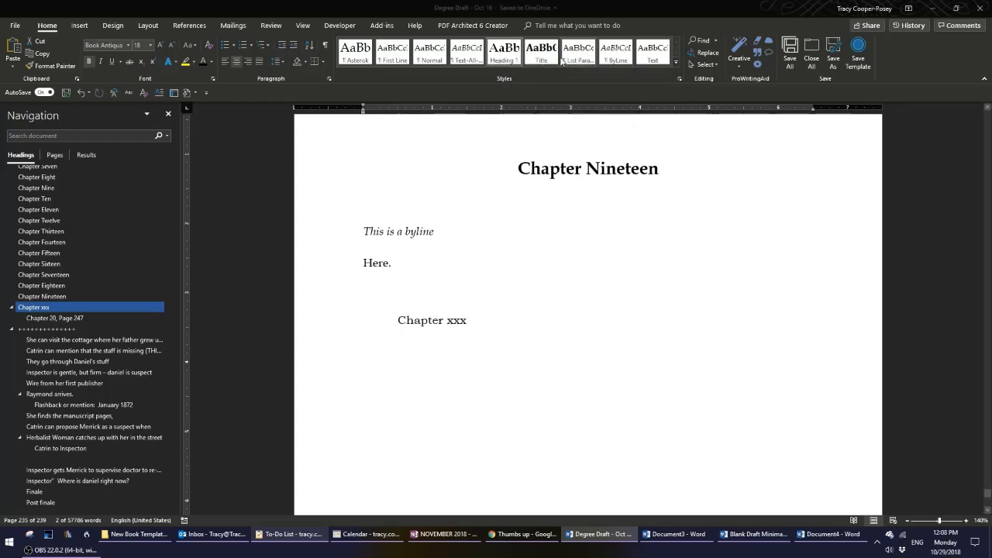
left_click(778, 386)
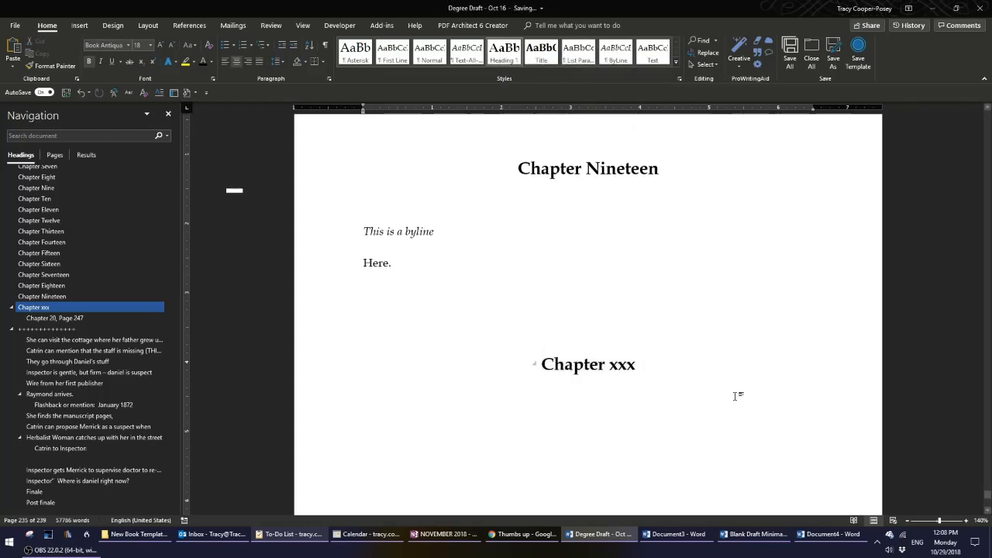
Type 'text' on a new line below the chapter heading and apply the Heading 1 style to it.
left_click(397, 456)
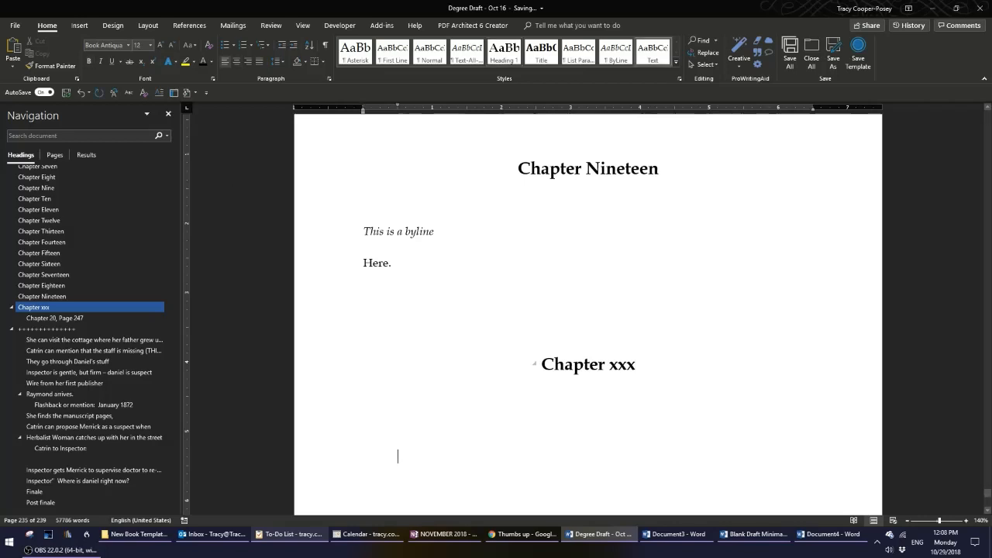
type("text")
left_click(316, 458)
left_click(504, 52)
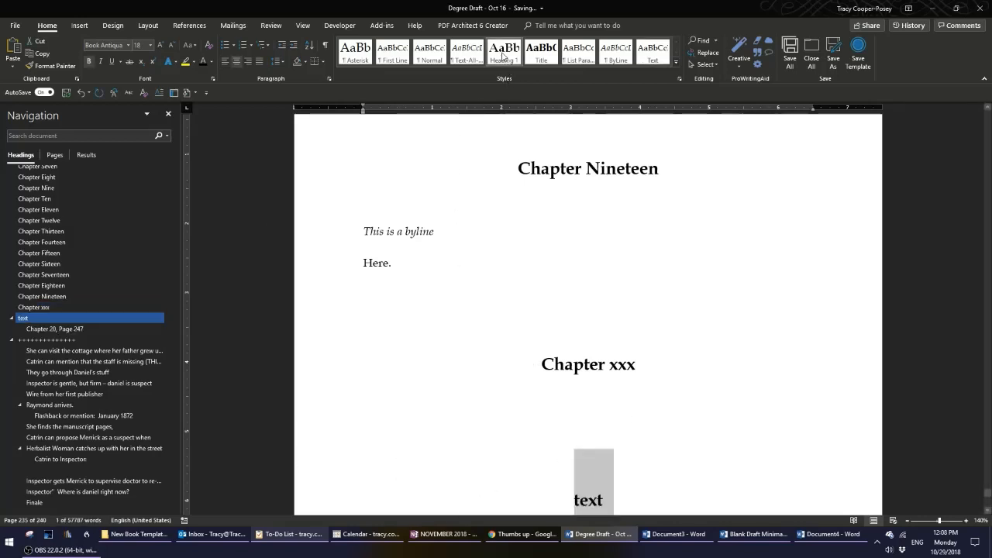
scroll(699, 373, "down", 3)
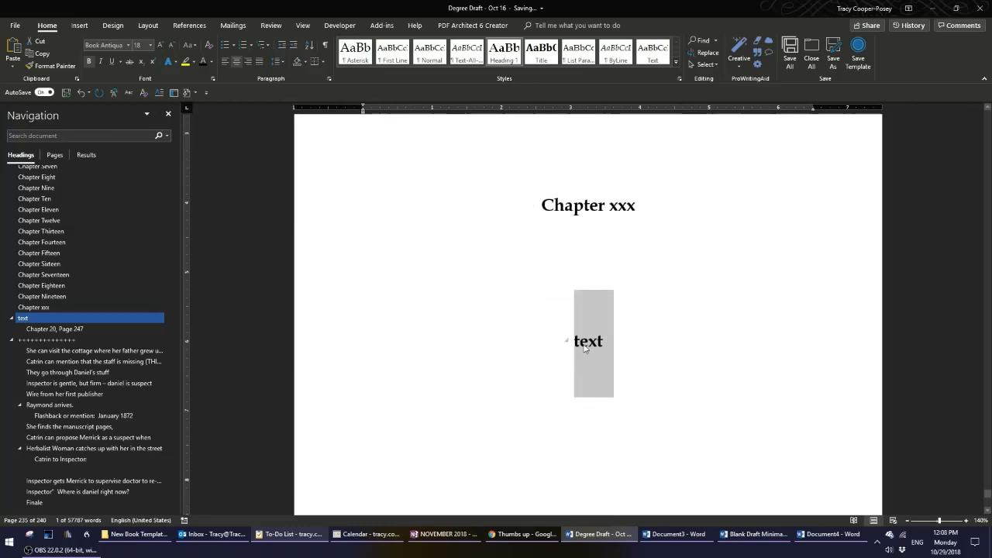
left_click(585, 348)
scroll(725, 350, "up", 2)
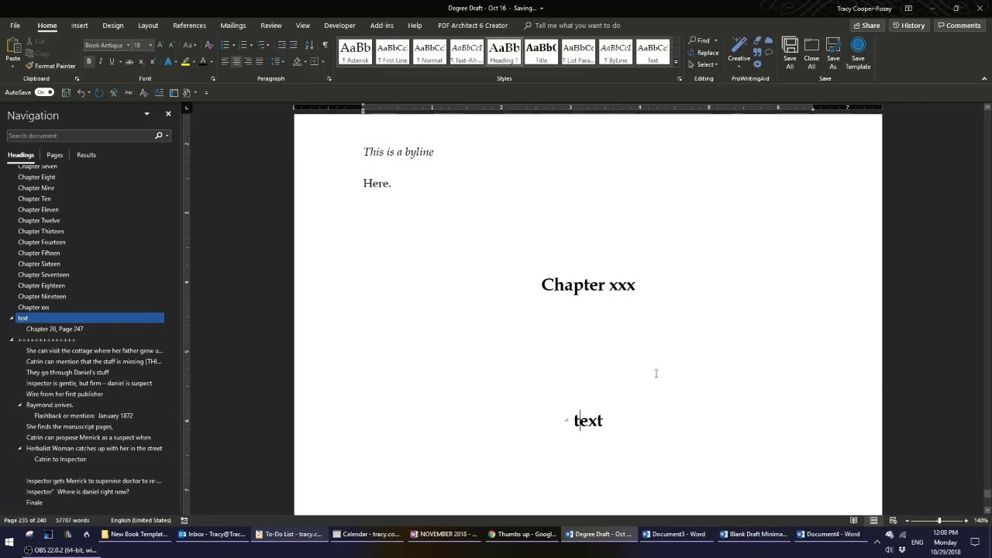
left_click(316, 423)
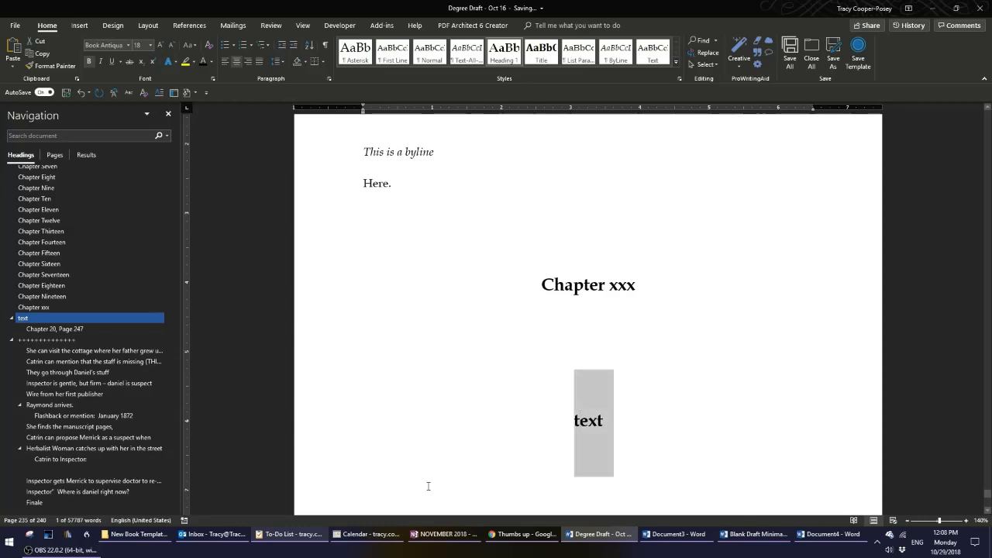
left_click(574, 287)
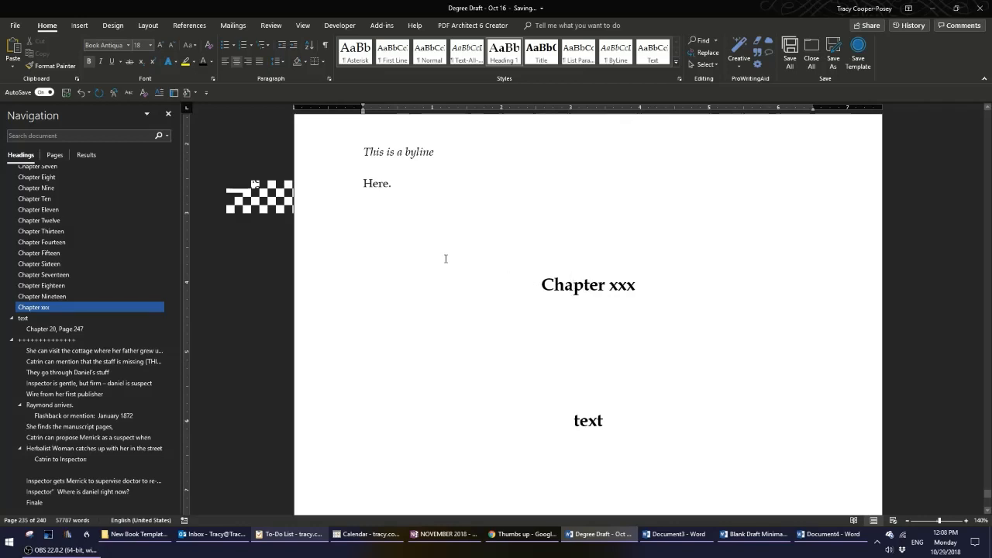
Show formatting marks and add a 'Text here.' paragraph after 'Here.' surrounded by blank lines.
left_click(432, 208)
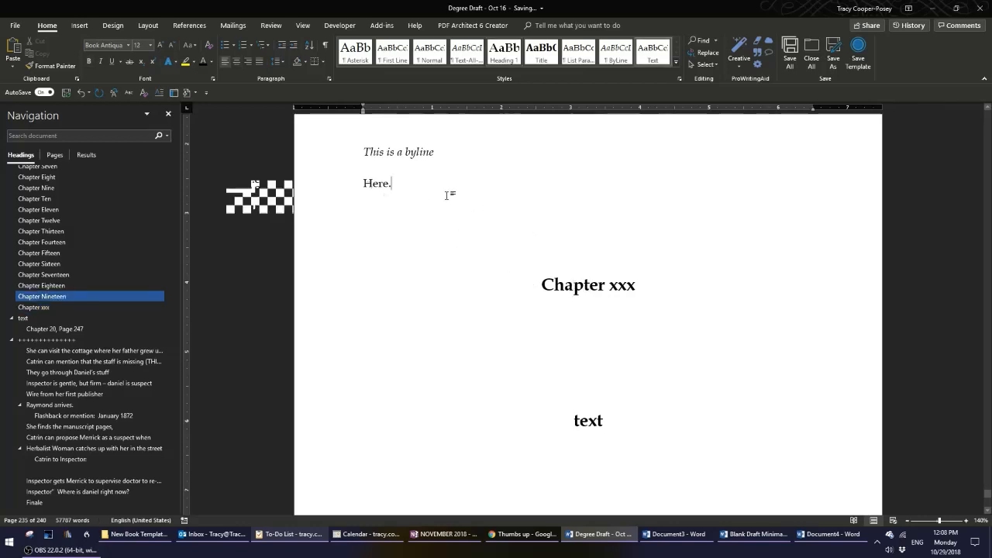
left_click(327, 46)
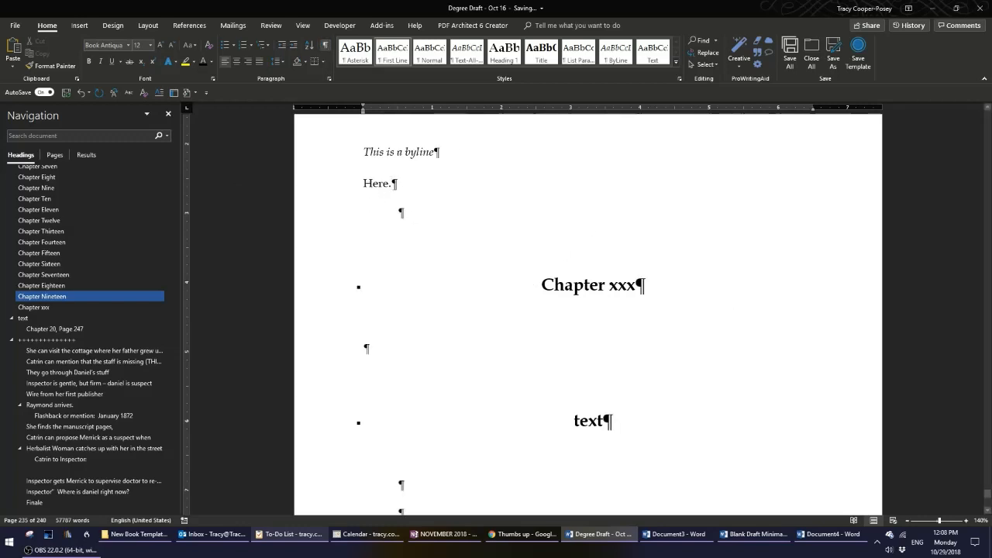
key("Return")
key("Return")
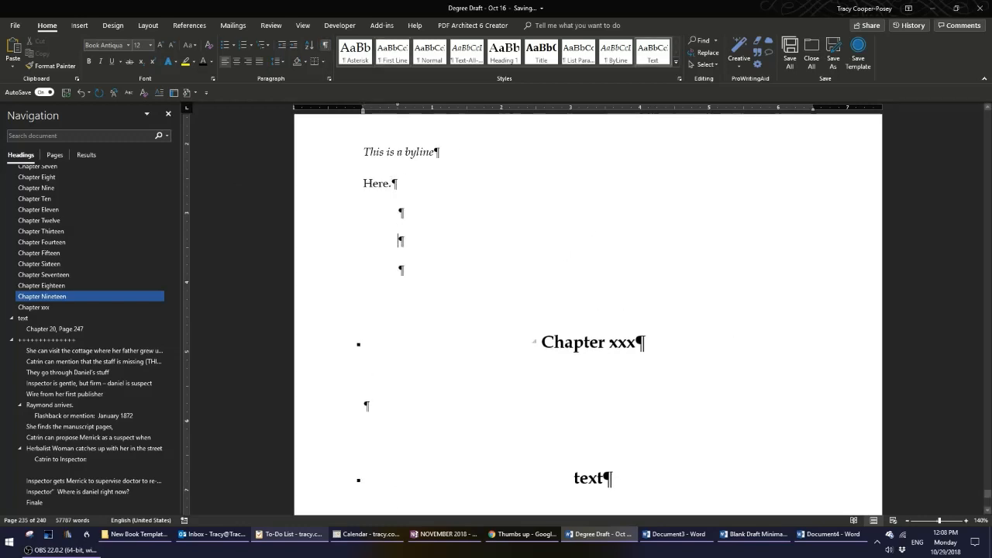
type("Text here.")
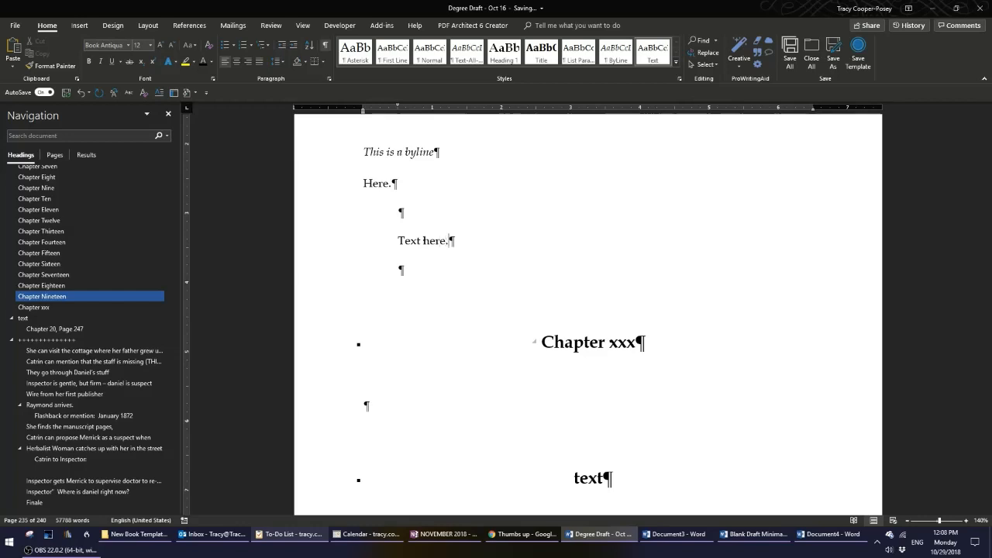
key("Return")
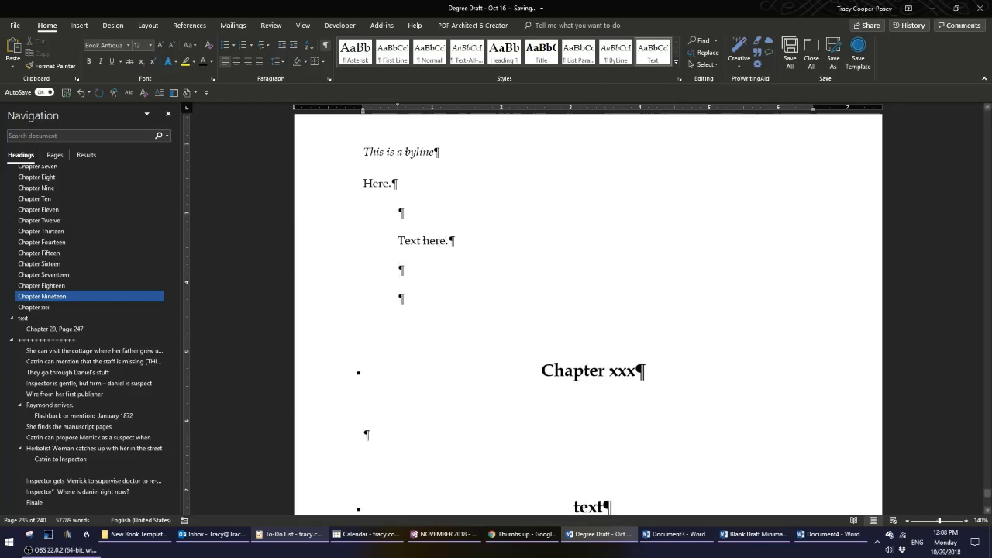
Insert a page break after 'Text here.' and delete an extra blank line before 'Chapter xxx'.
left_click(80, 26)
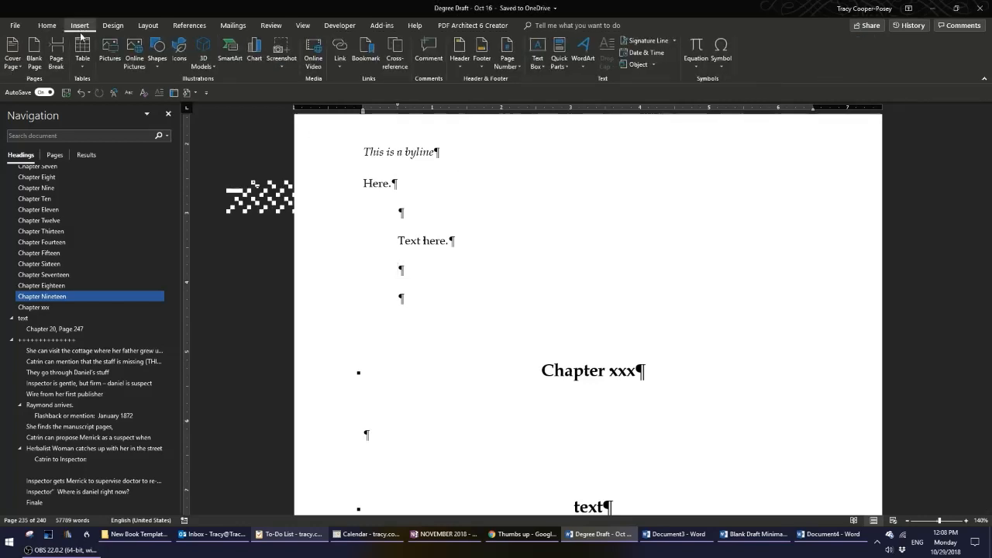
left_click(59, 53)
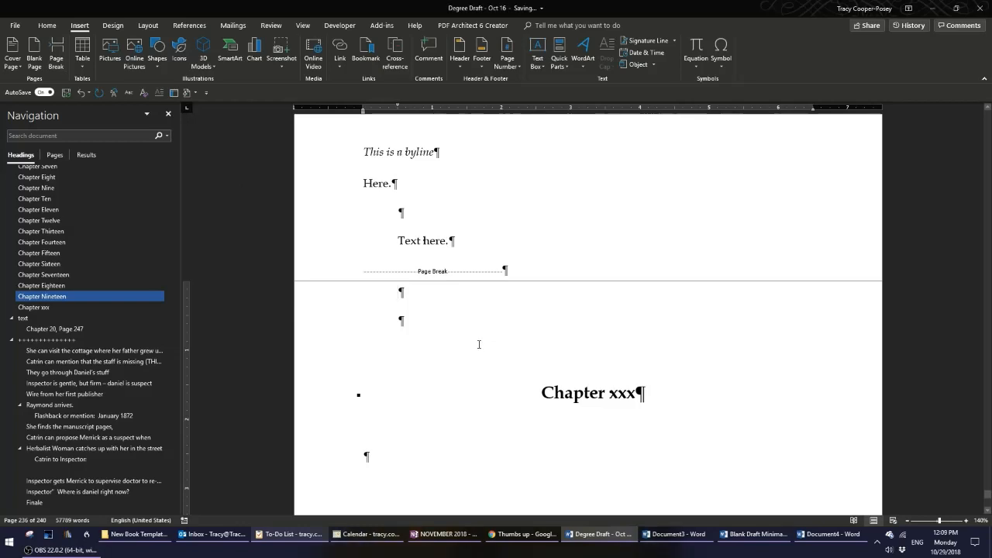
left_click(47, 25)
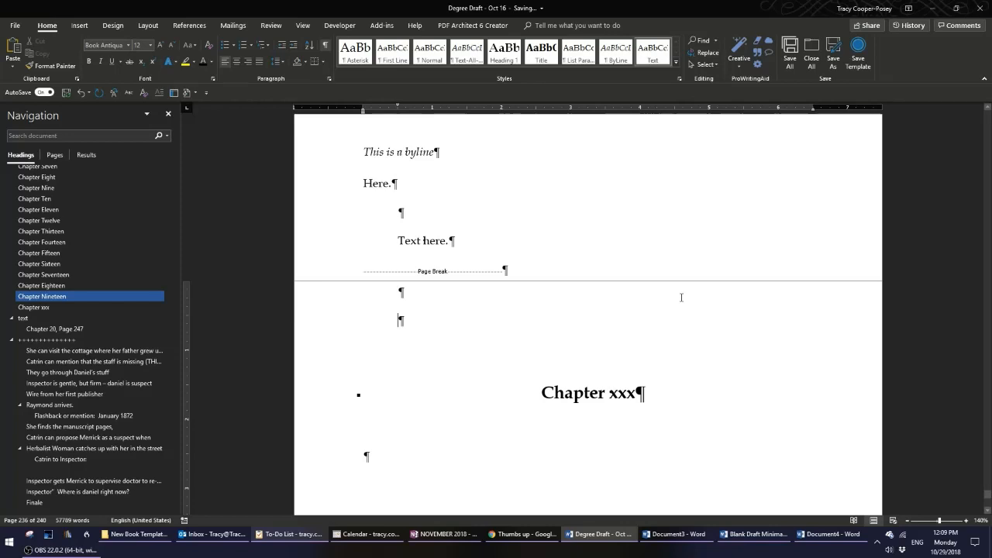
key("Delete")
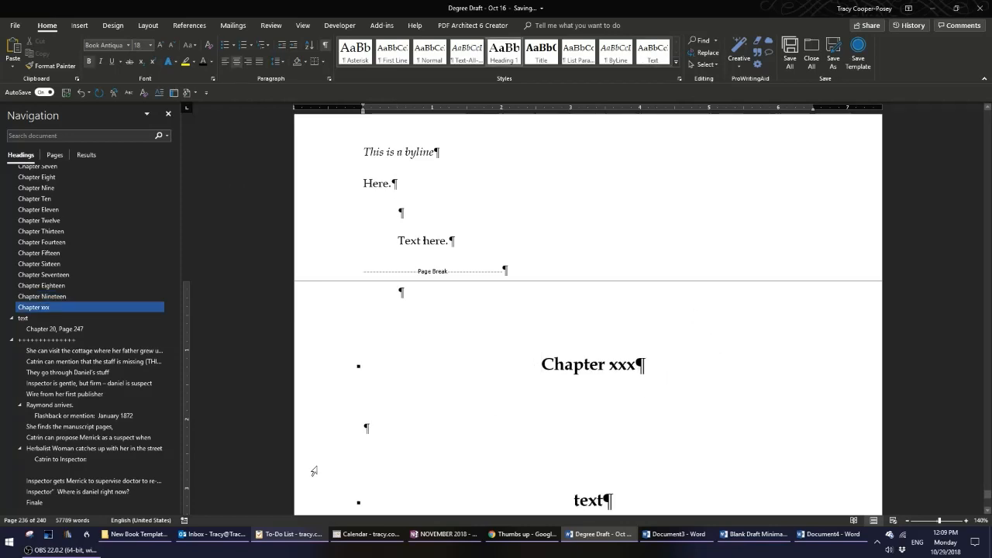
Add a 'Here.' paragraph below the 'Chapter xxx' heading.
key("End")
key("Return")
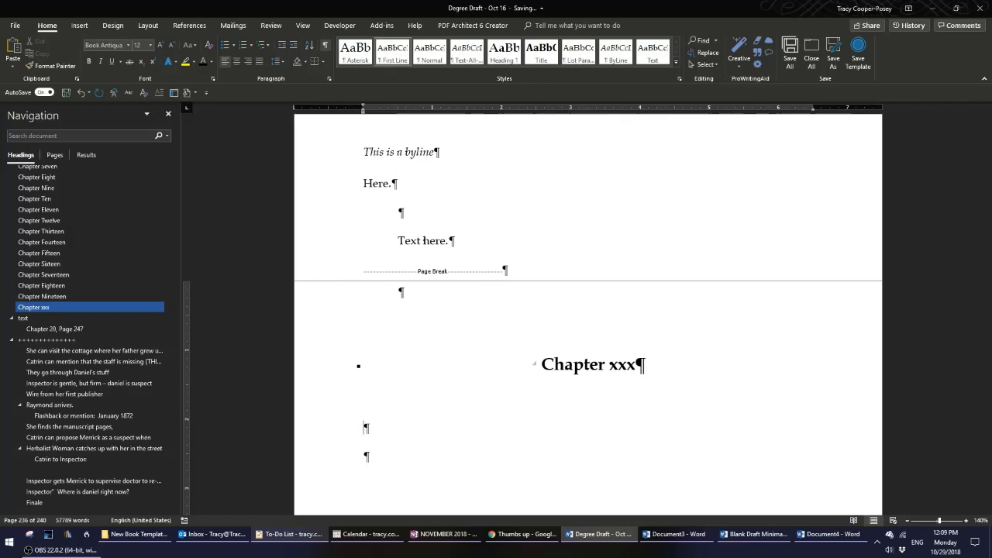
type("Here.")
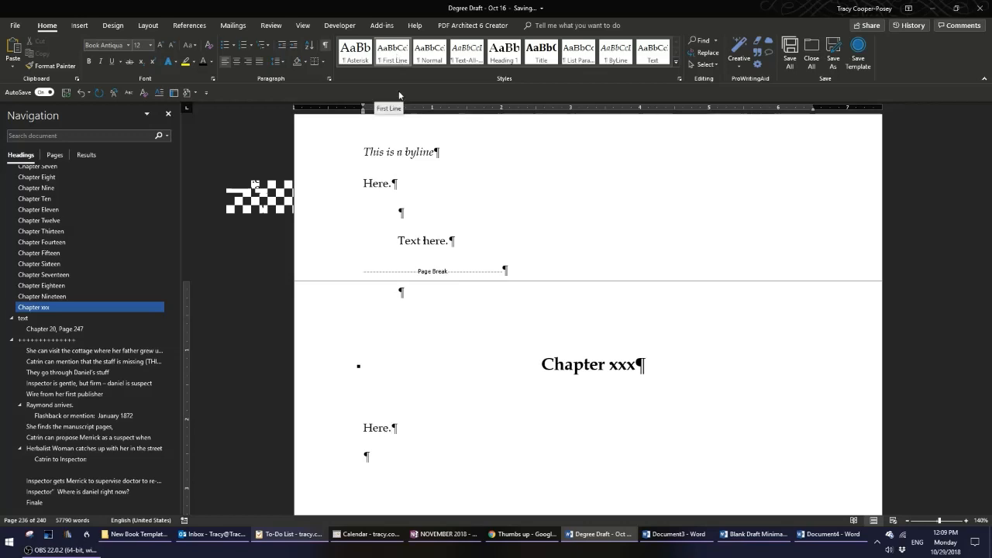
Inspect the sample paragraphs and the opening paragraph of Chapter Seventeen by selecting them.
left_click(347, 189)
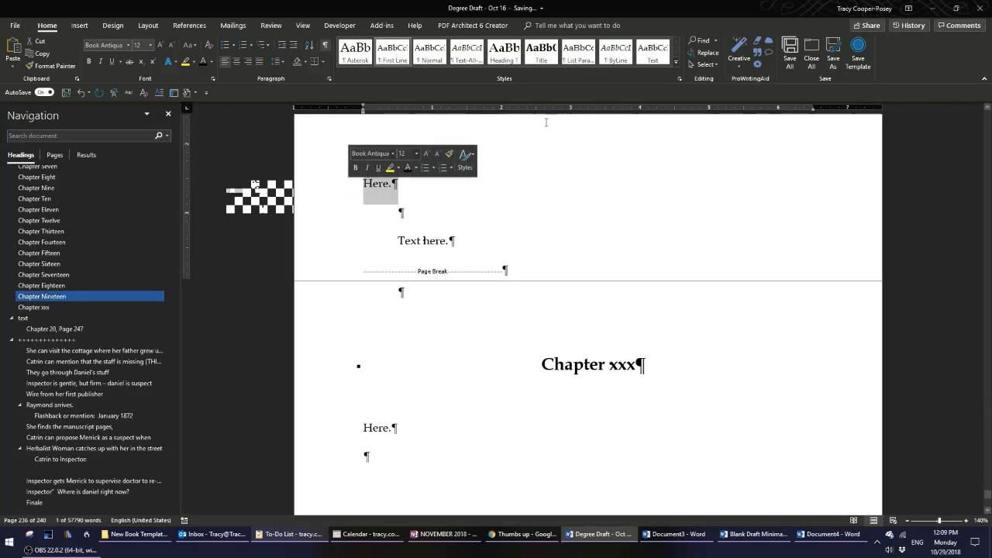
left_click(328, 247)
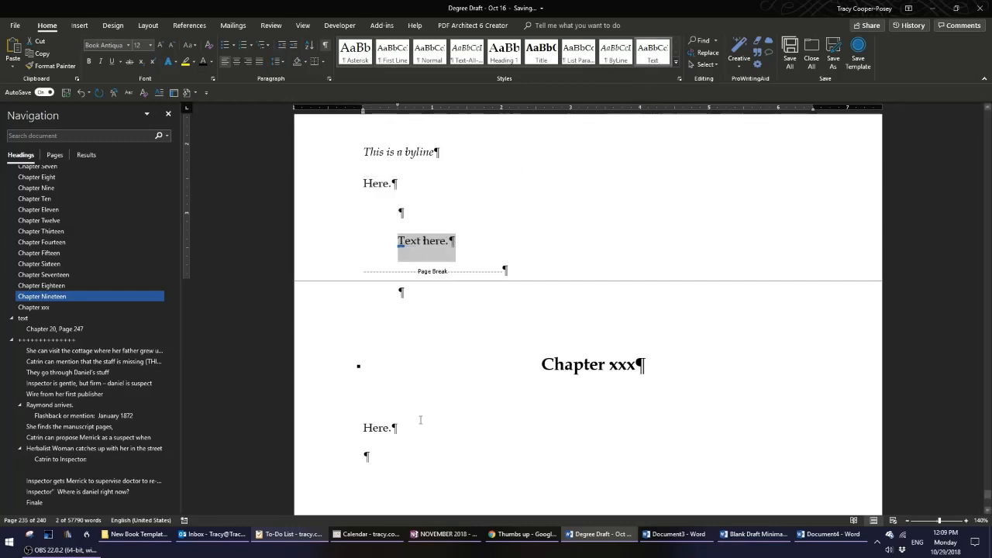
left_click(43, 273)
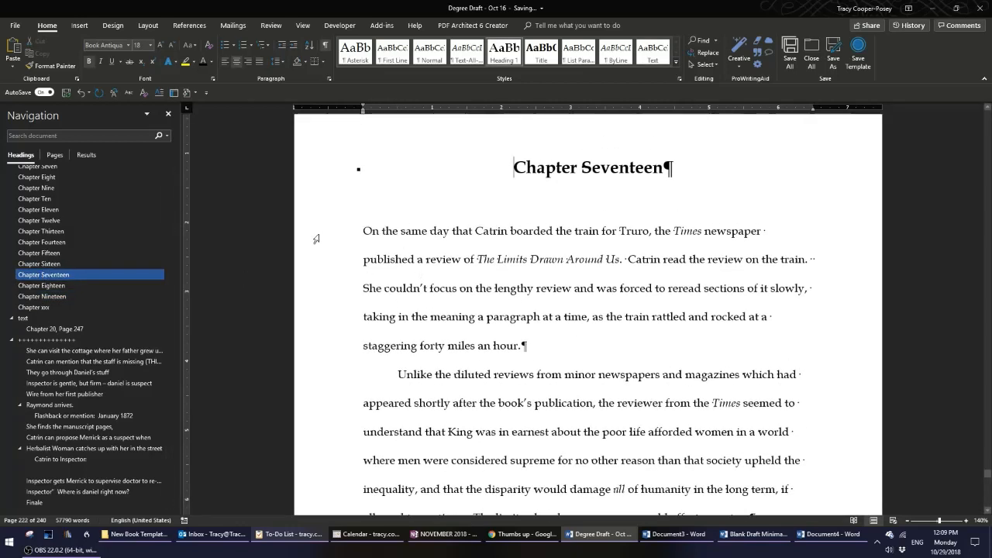
left_click_drag(315, 236, 315, 335)
left_click(574, 348)
left_click_drag(301, 233, 306, 345)
left_click(553, 350)
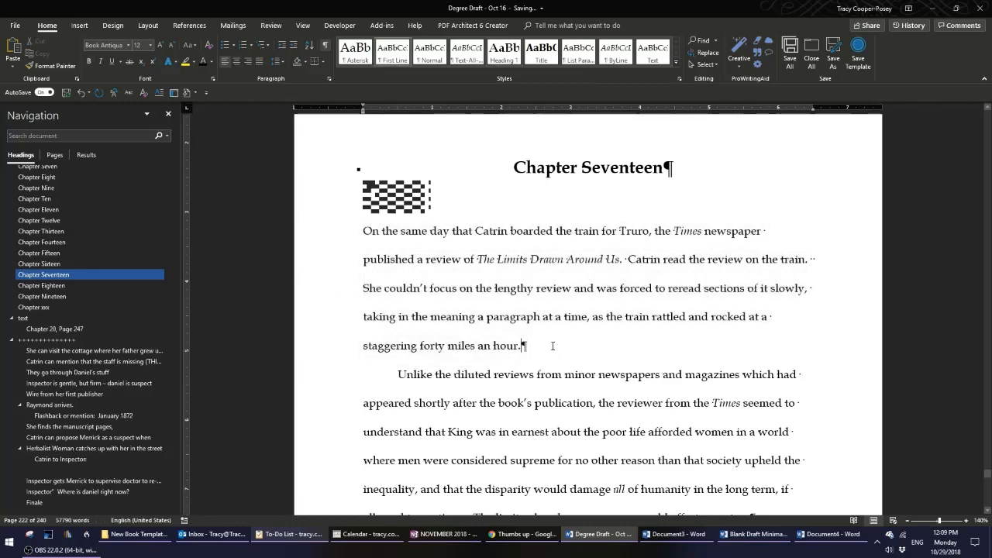
Examine the first and second paragraphs of Chapter Seventeen by selecting each in turn.
scroll(553, 348, "down", 2)
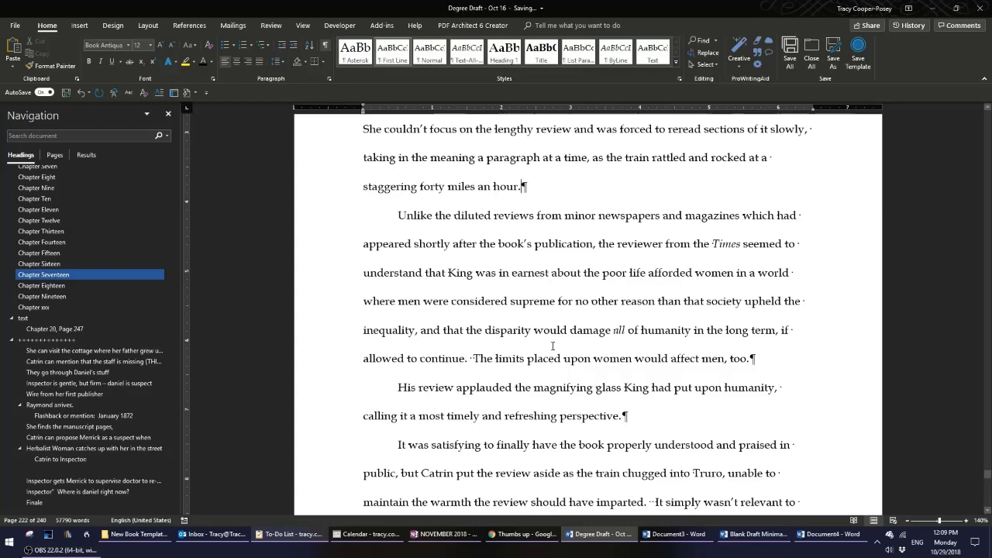
scroll(553, 346, "up", 2)
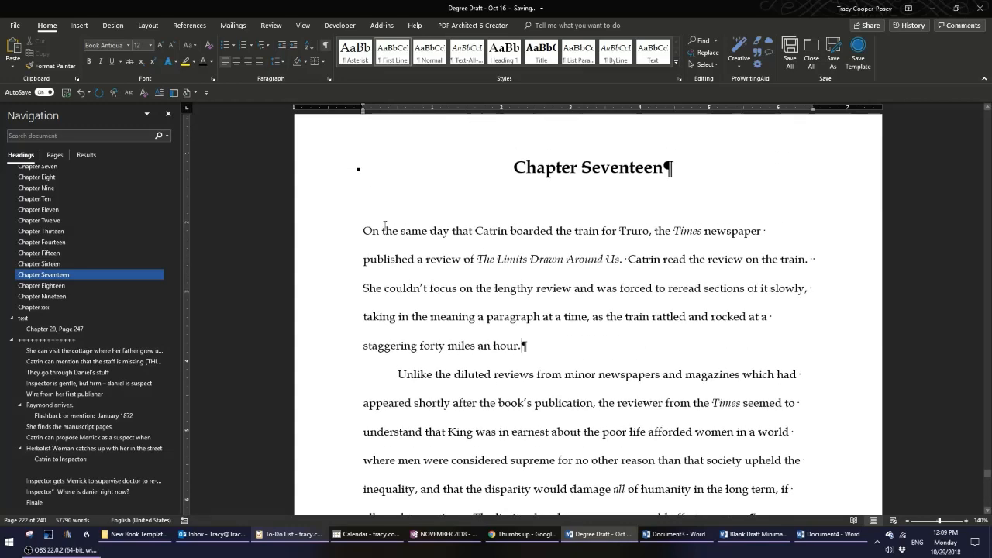
left_click_drag(328, 233, 320, 349)
scroll(649, 381, "down", 1)
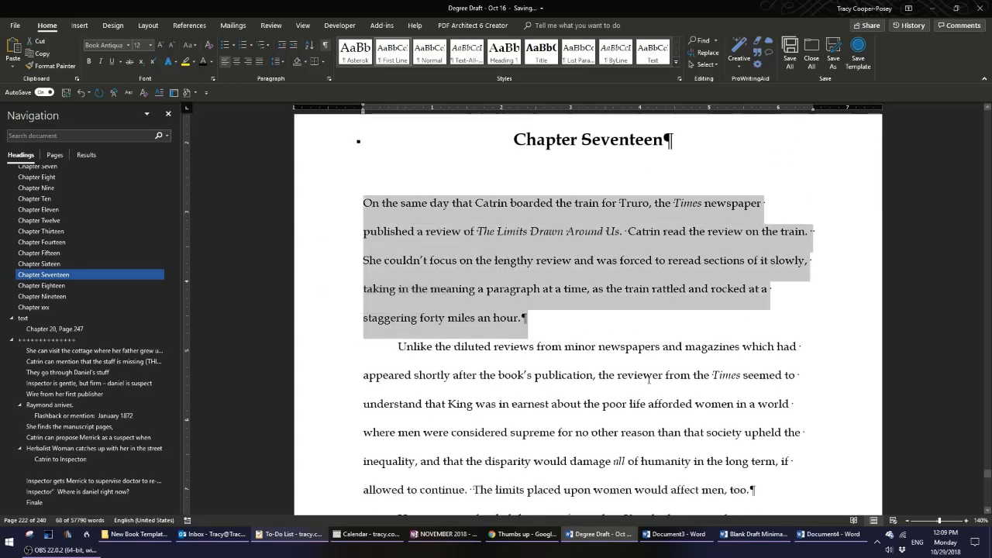
scroll(648, 381, "up", 1)
left_click(604, 324)
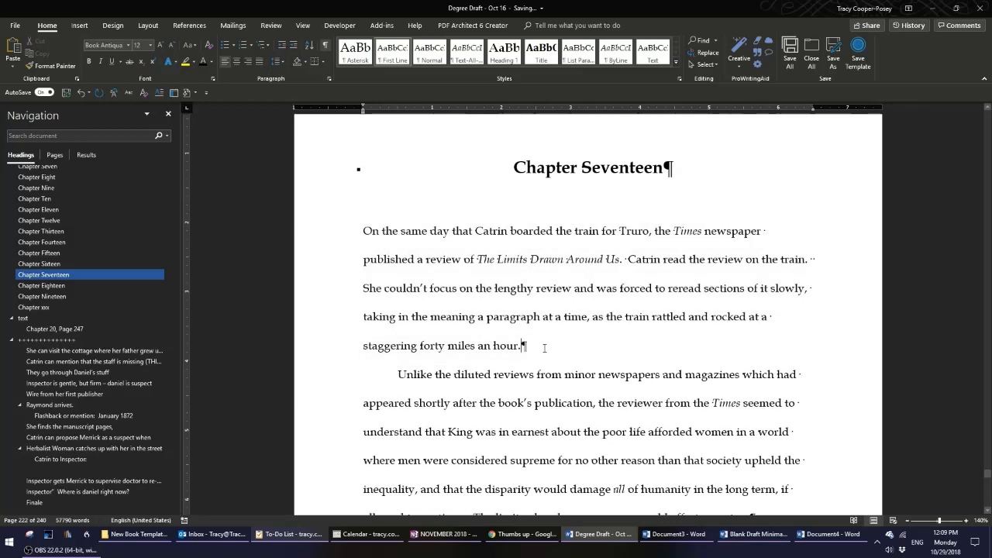
left_click(440, 269)
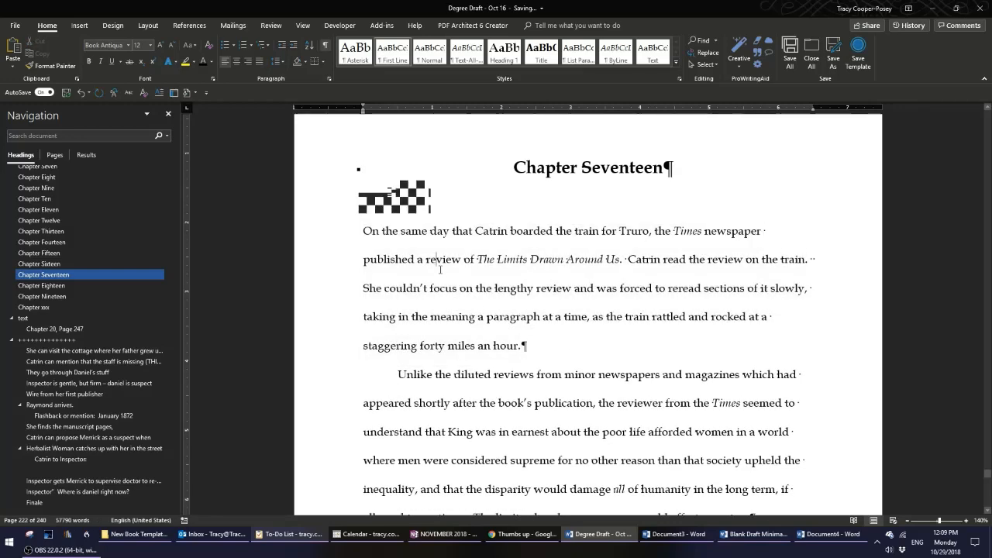
left_click_drag(311, 237, 311, 346)
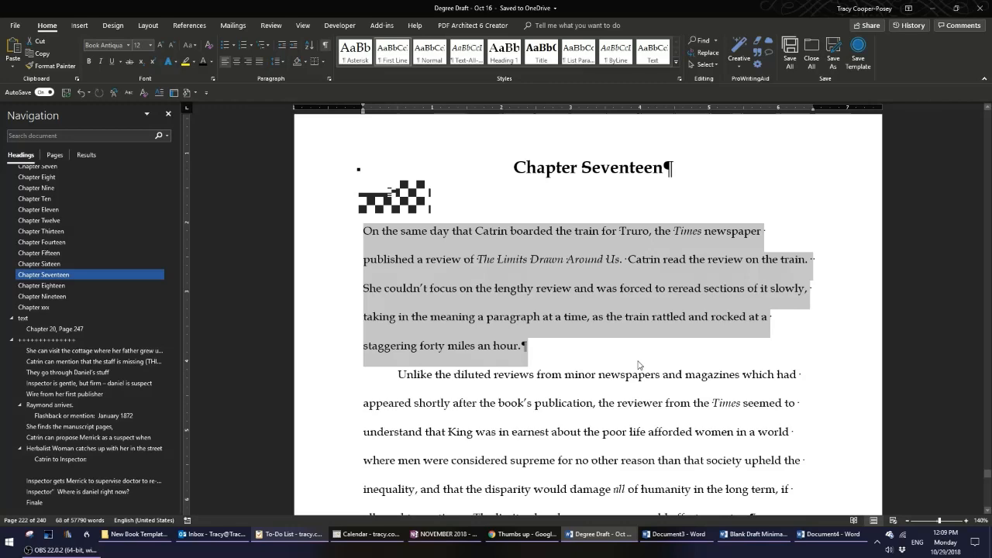
left_click(537, 356)
left_click_drag(330, 379, 326, 423)
scroll(327, 423, "down", 1)
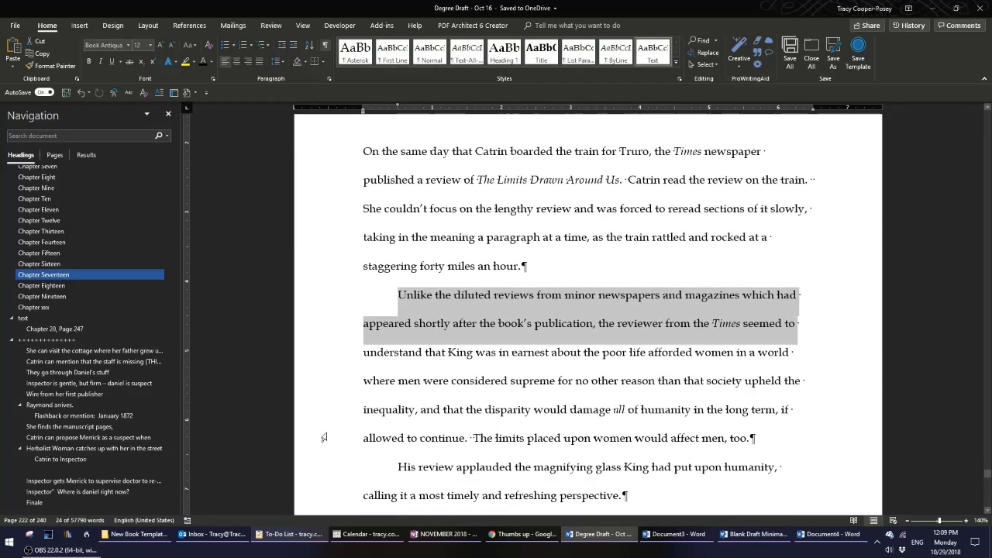
left_click_drag(321, 316, 321, 437)
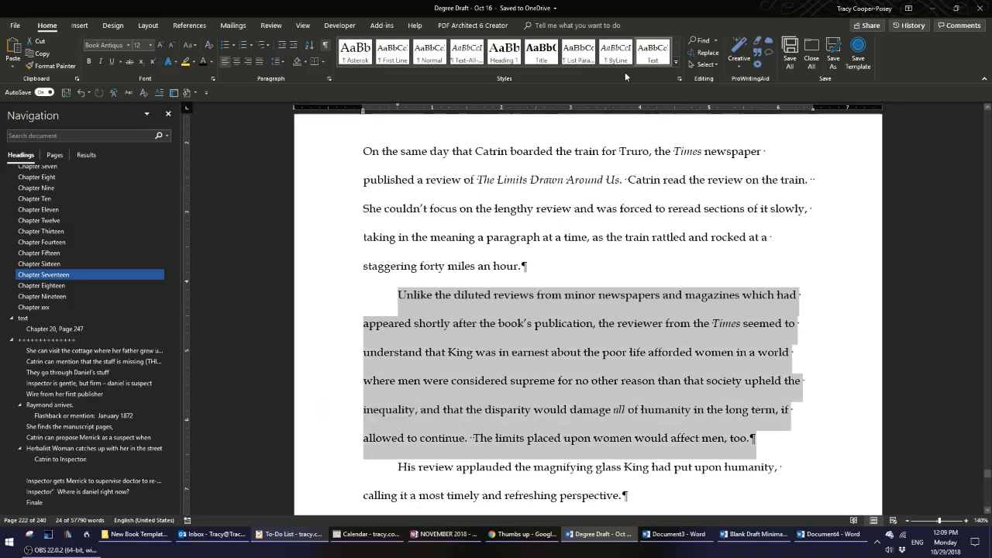
left_click_drag(324, 158, 323, 267)
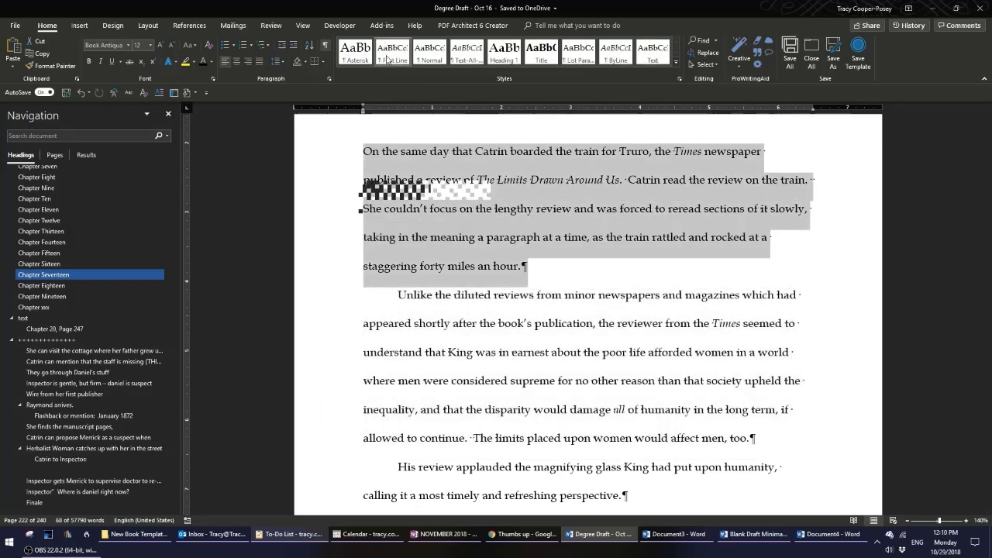
left_click_drag(334, 294, 323, 439)
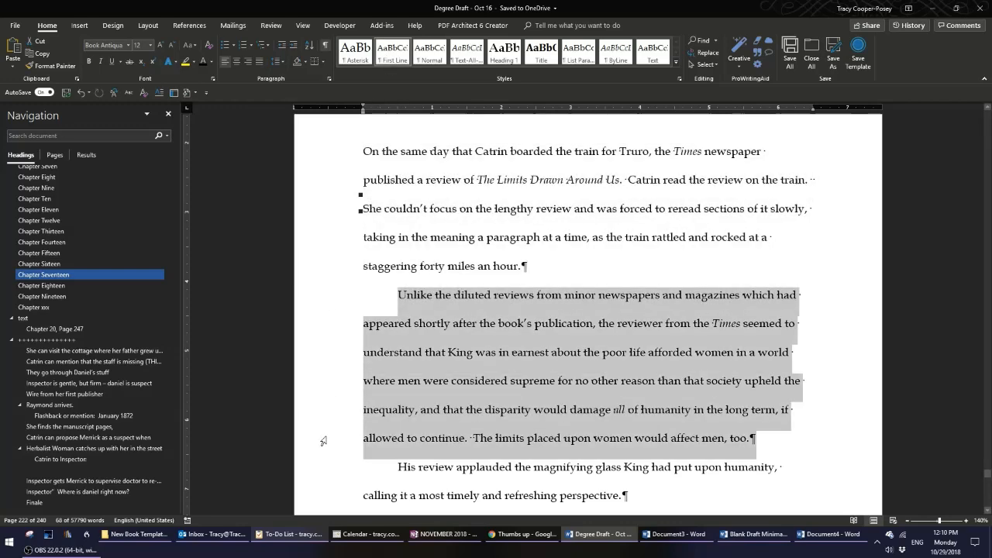
Set the First Line style's following-paragraph style to Text, using the 'Here.' paragraph under Chapter xxx.
left_click(69, 339)
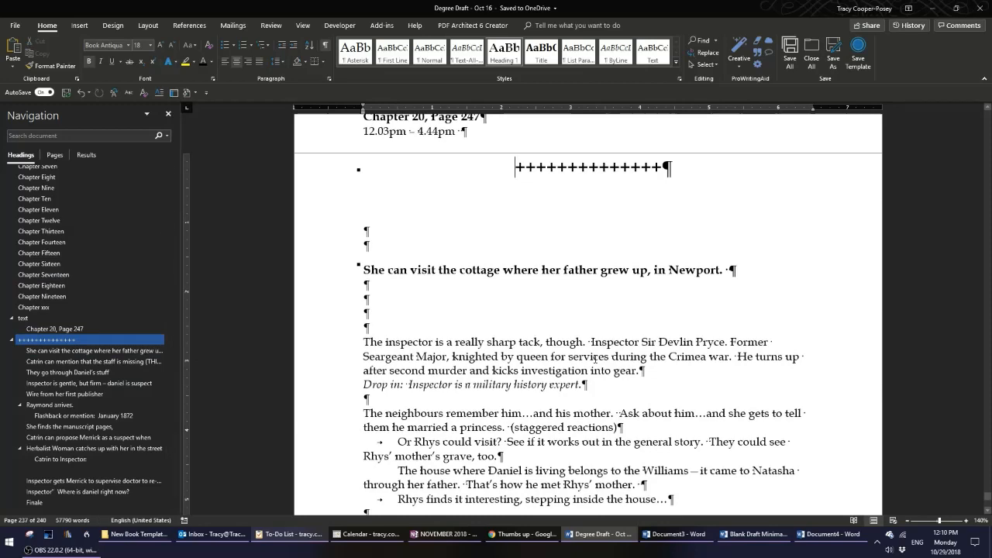
scroll(596, 358, "down", 1)
scroll(595, 358, "up", 6)
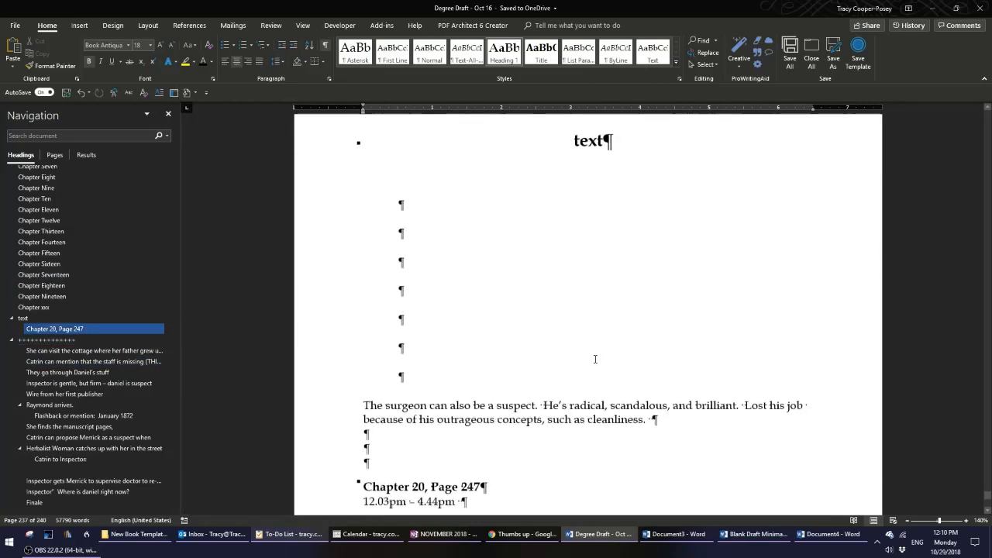
scroll(595, 359, "up", 1)
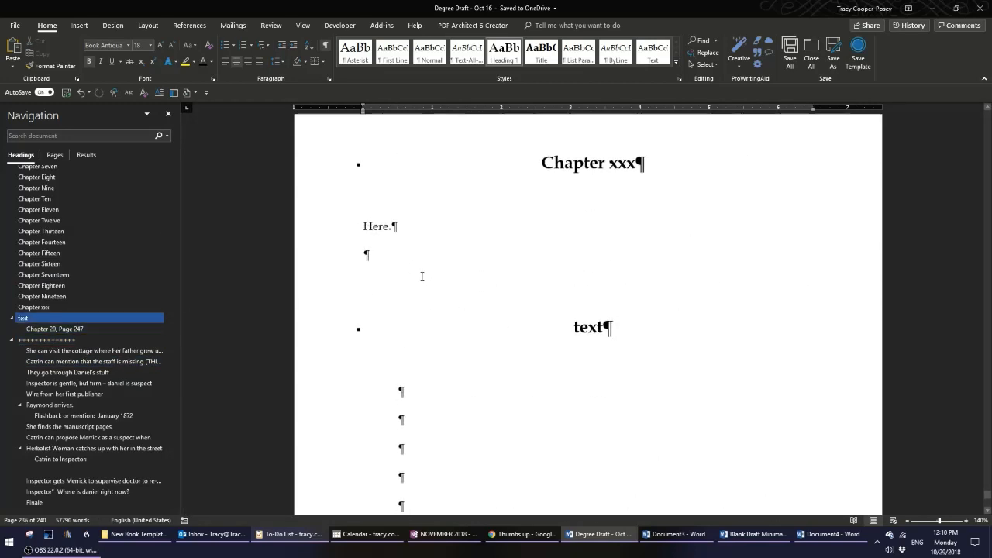
left_click(333, 232)
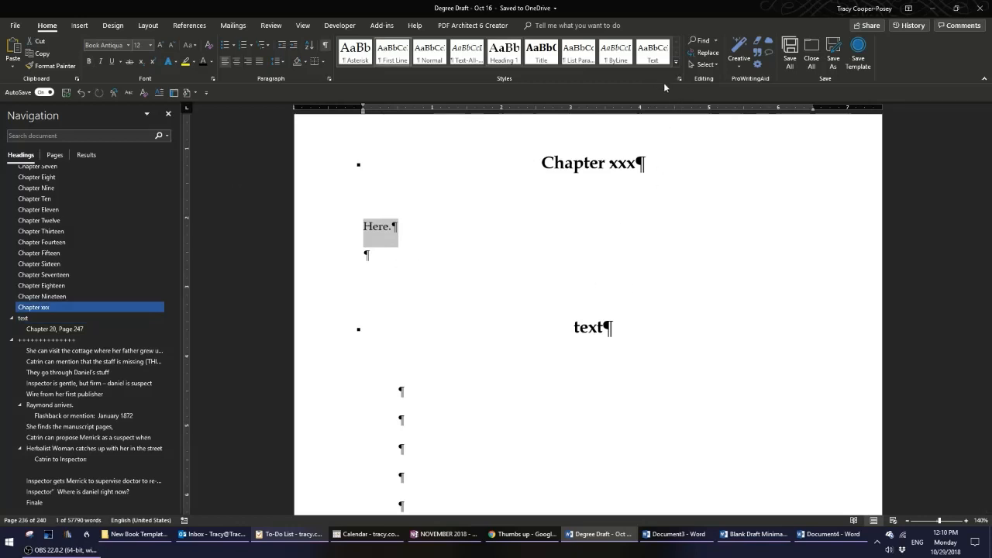
right_click(397, 49)
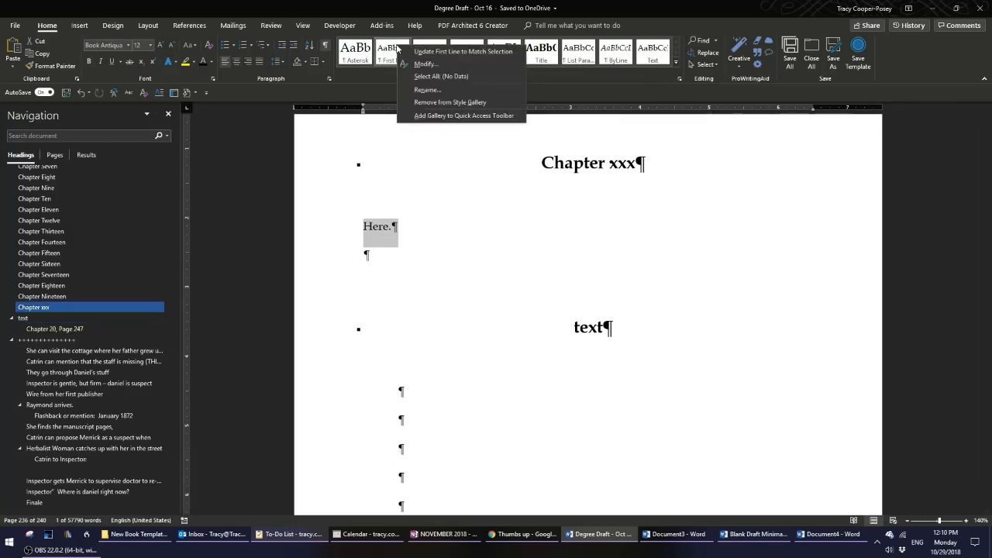
left_click(431, 69)
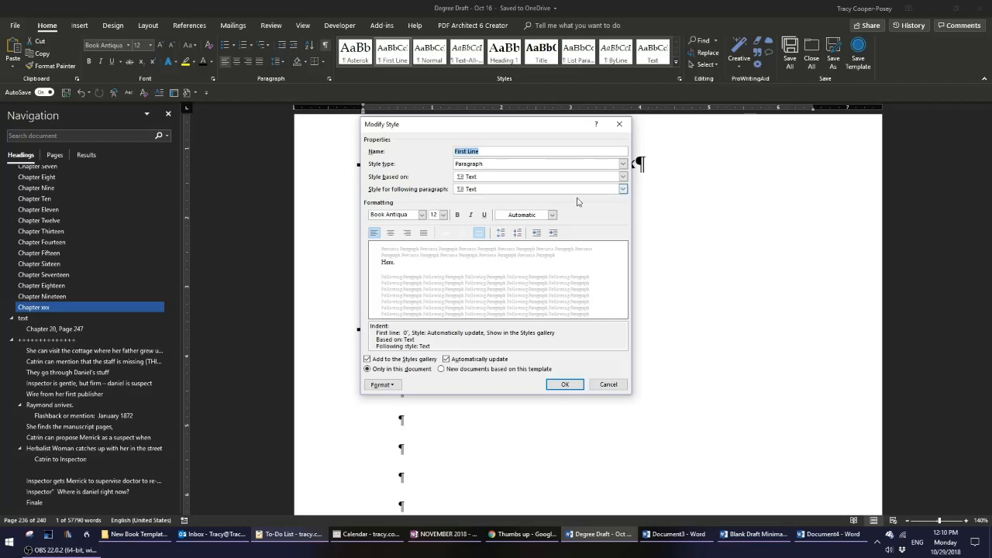
left_click(626, 189)
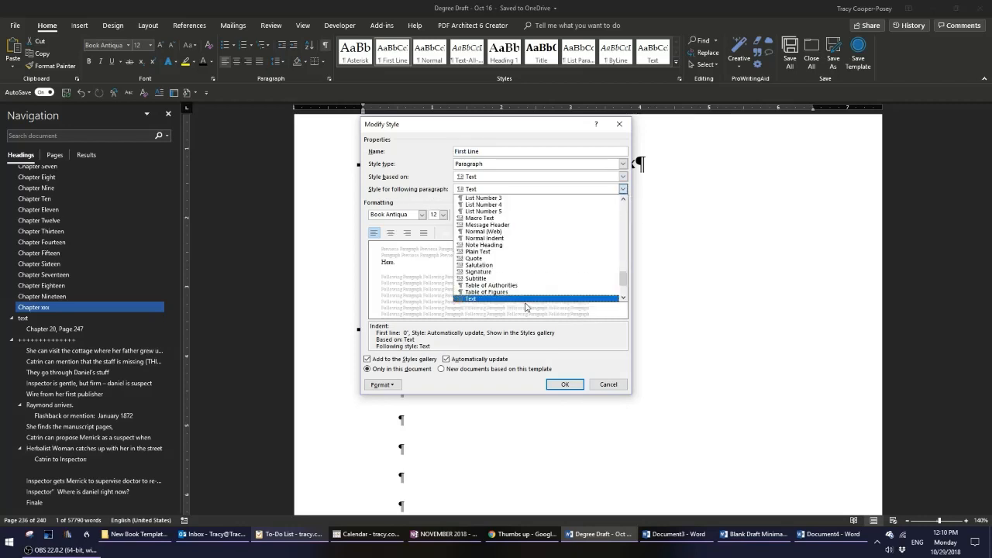
left_click(525, 301)
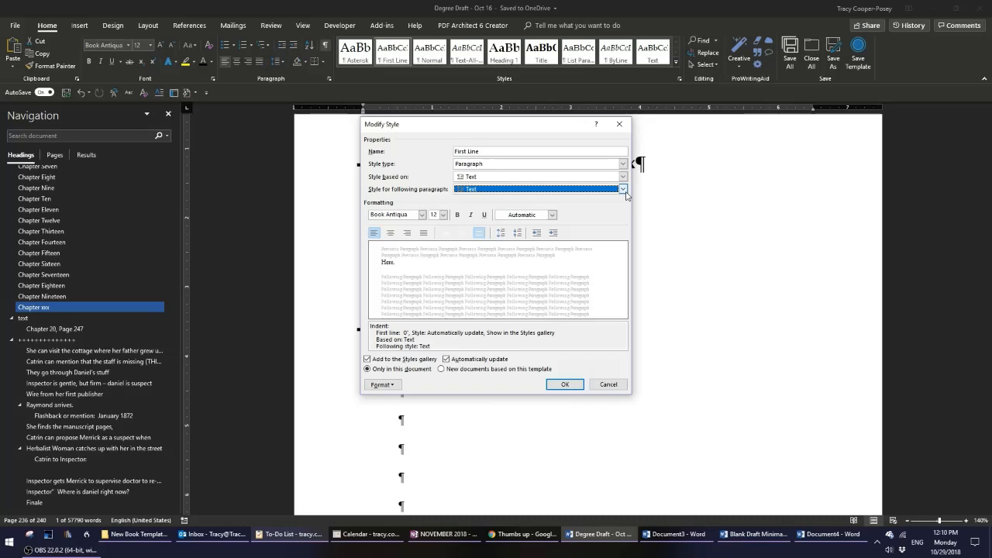
left_click(565, 385)
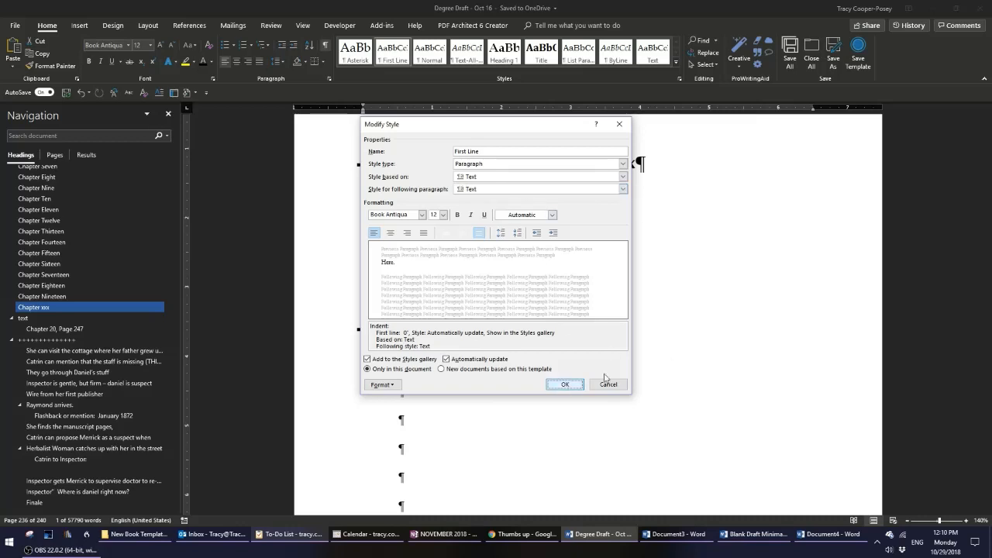
left_click(572, 387)
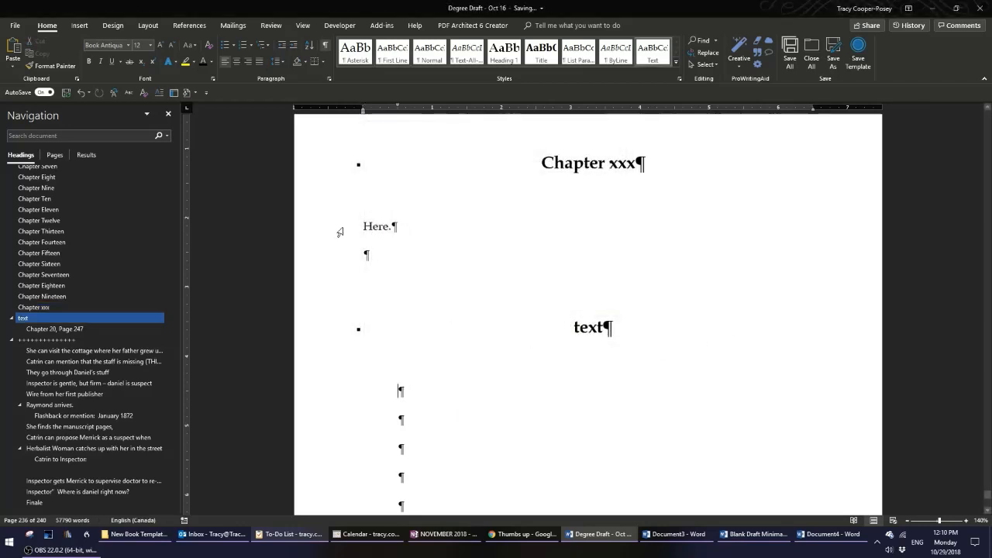
Replace 'Here.' under Chapter xxx with 'It was a dark and stormy night.' followed by 'This is text for the second paragraph.'.
left_click(339, 228)
type("ti")
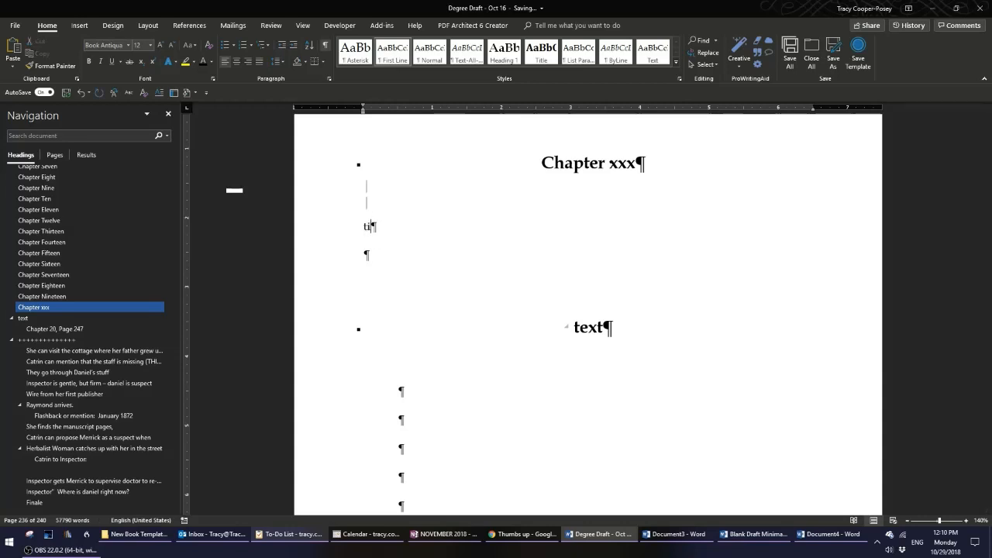
type("It was a dark and stor")
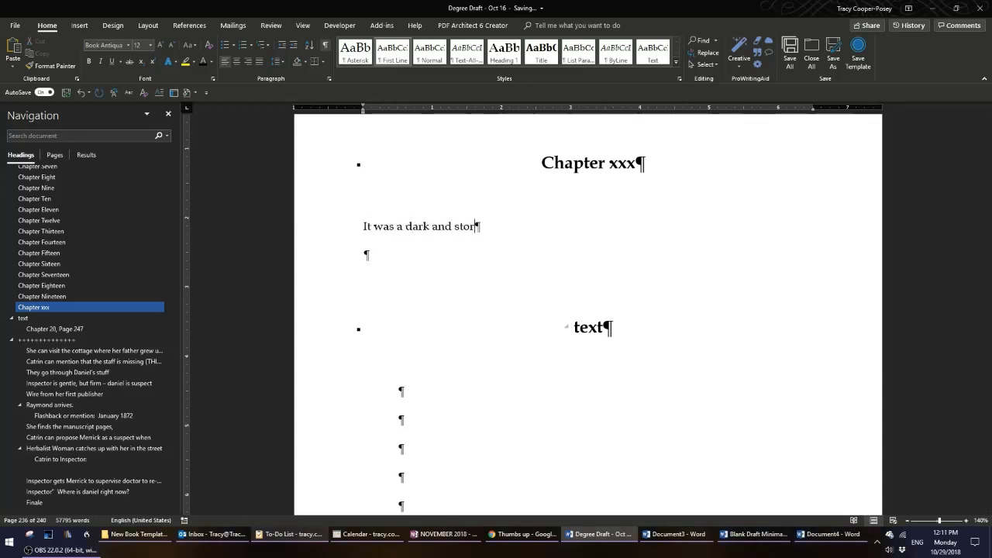
type("my night.")
key("Return")
type("This ")
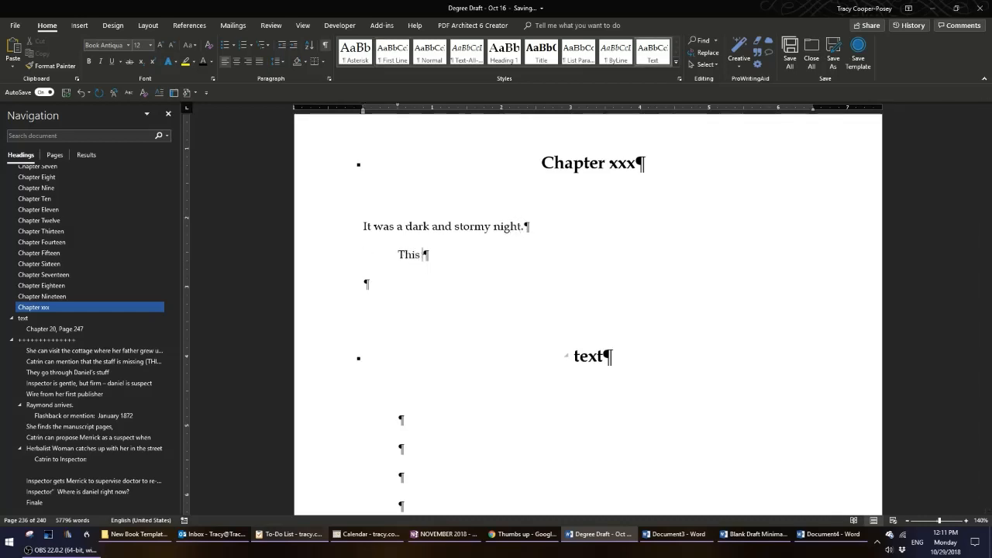
type("is text for ")
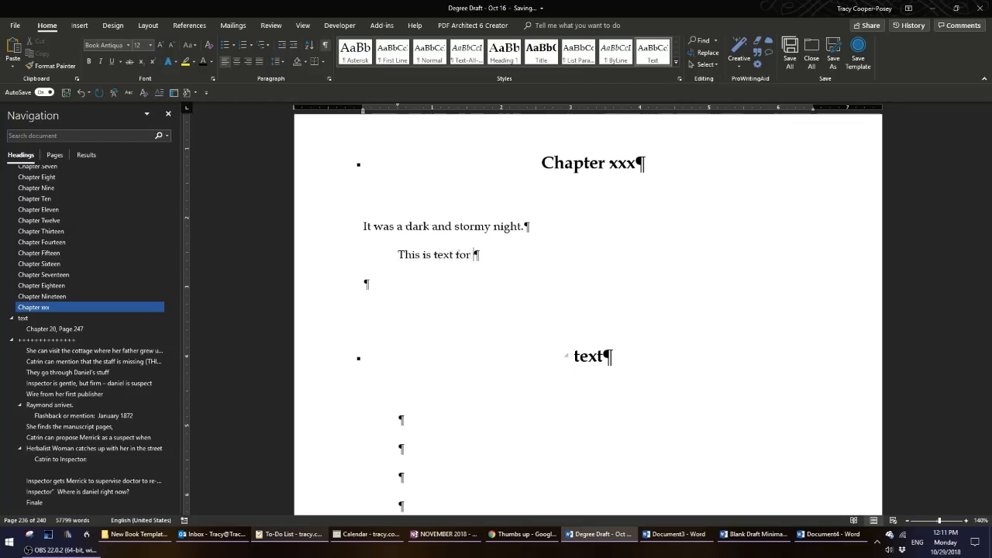
type("the second paragraph.")
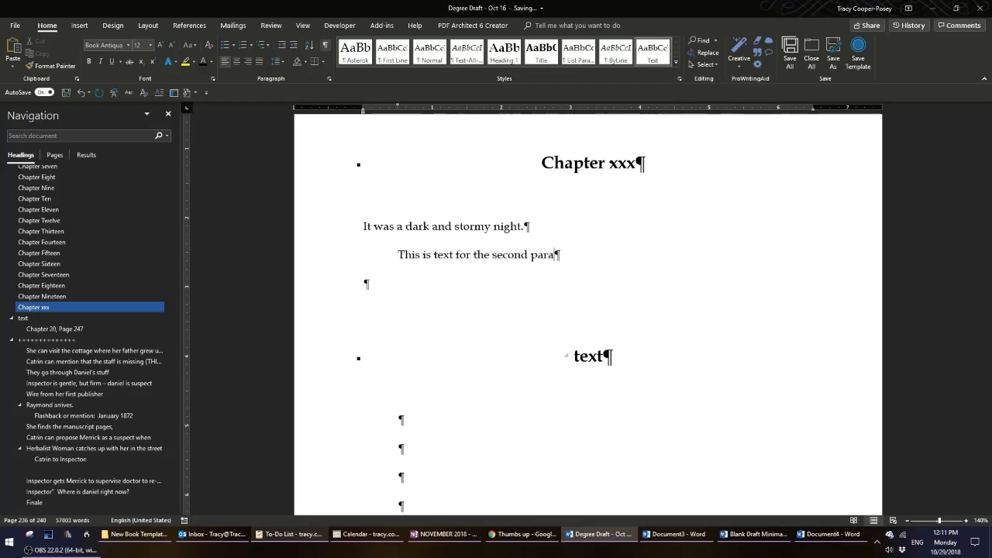
Inspect the indentation and spacing settings of the second paragraph under Chapter xxx.
left_click(330, 255)
left_click(398, 264)
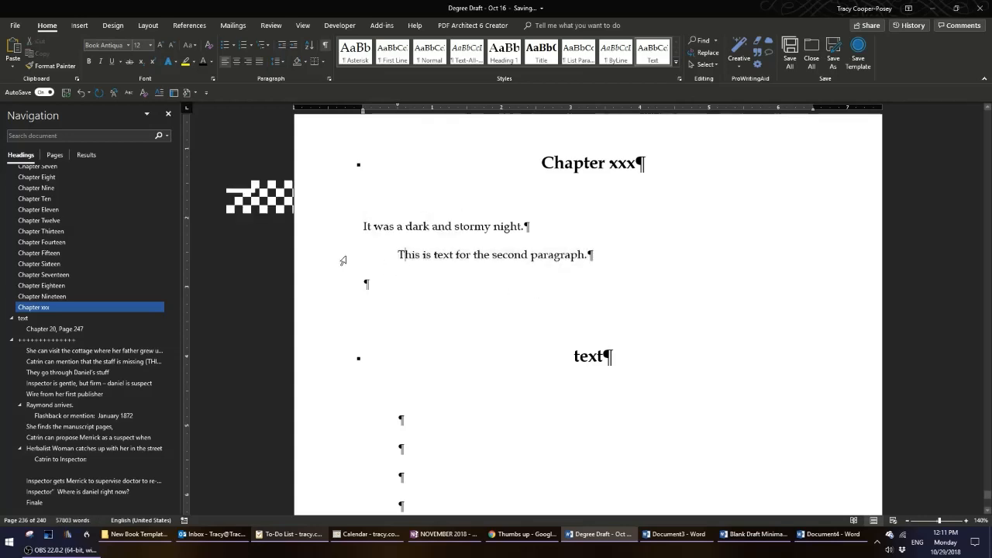
left_click(343, 260)
left_click(421, 270)
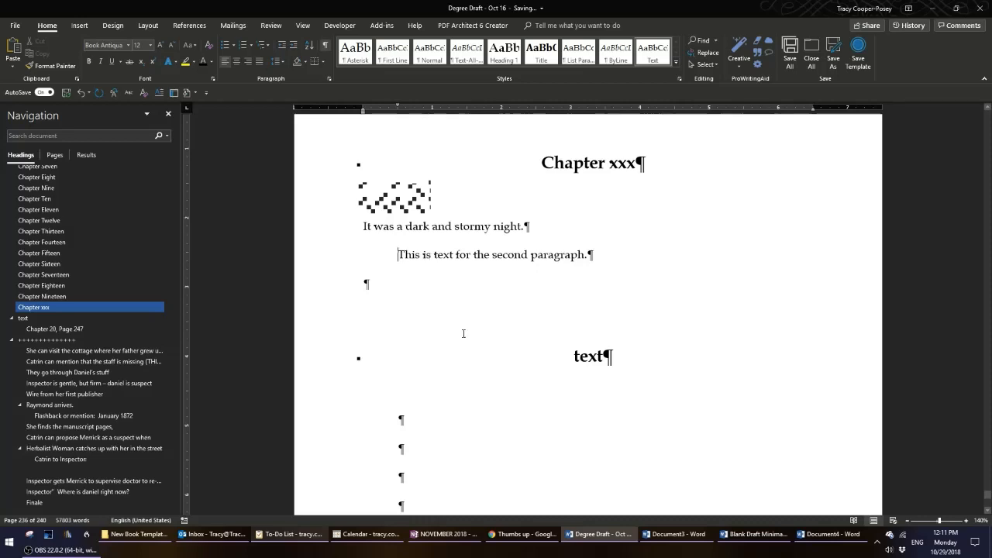
left_click(284, 60)
left_click(317, 144)
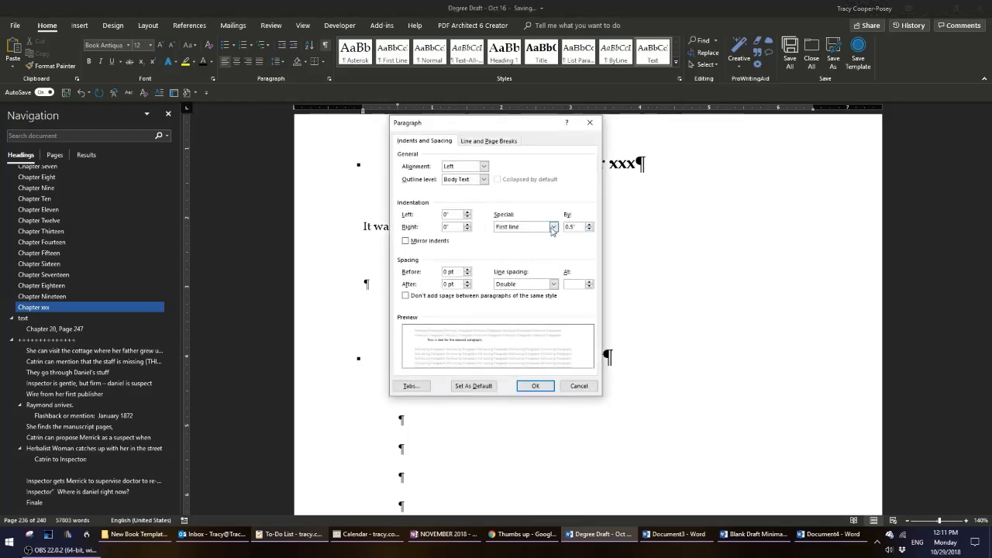
left_click(535, 386)
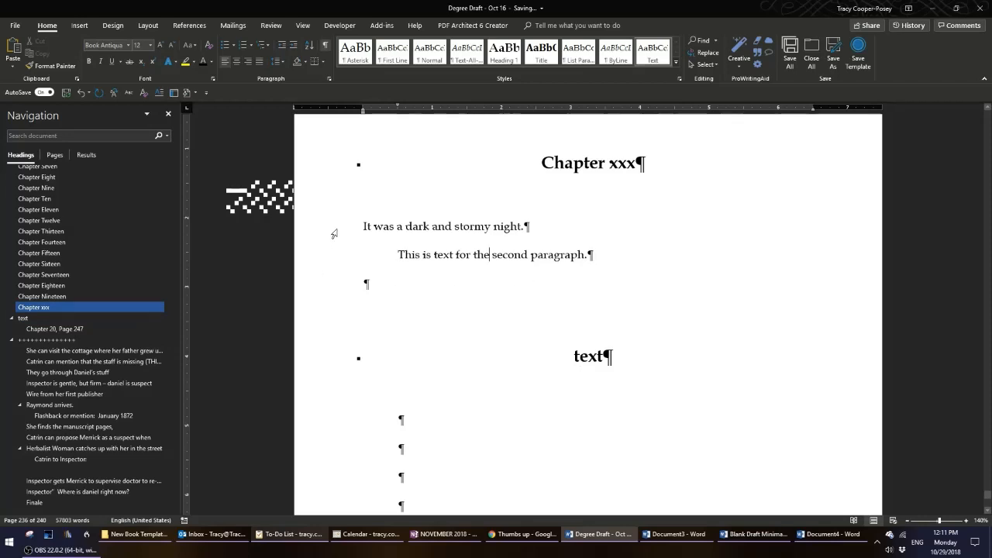
Examine the closing paragraphs of Chapter Eighteen and the opening lines of Chapter Nineteen.
scroll(457, 254, "up", 15)
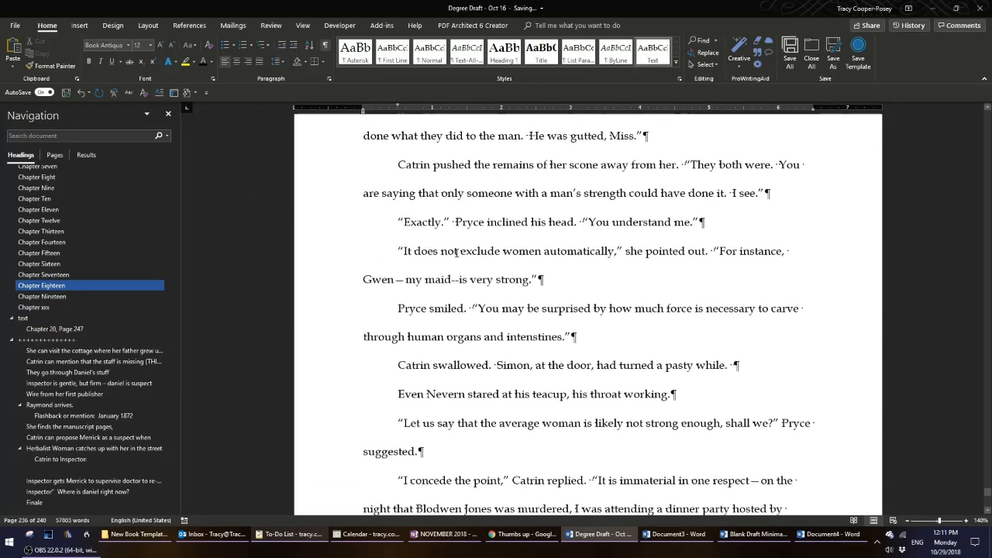
left_click_drag(326, 248, 325, 344)
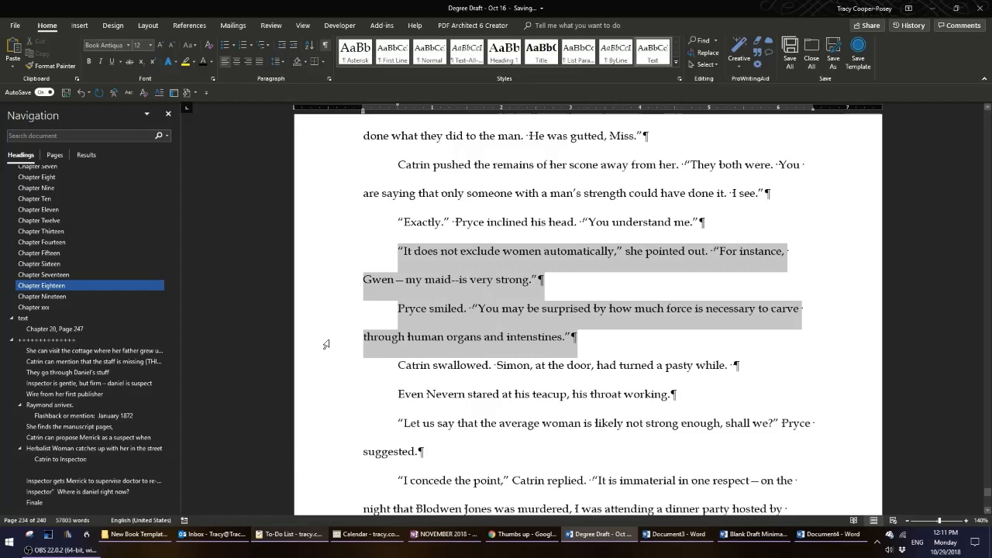
left_click(601, 351)
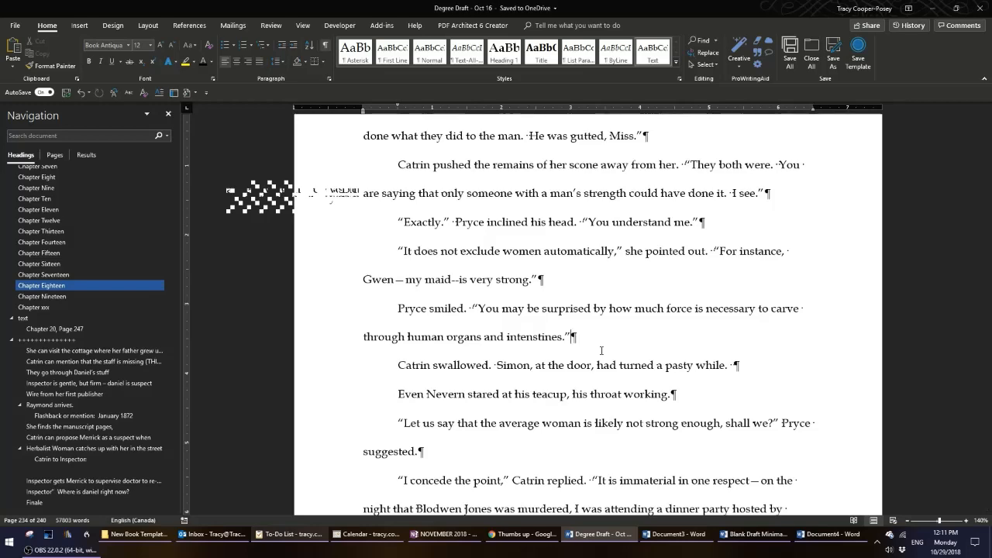
scroll(601, 351, "down", 2)
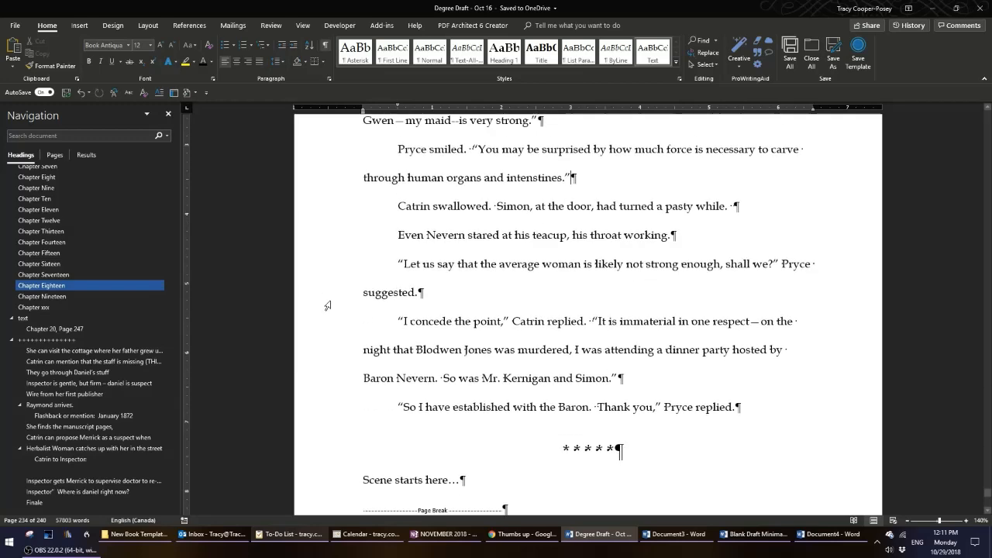
scroll(513, 278, "down", 2)
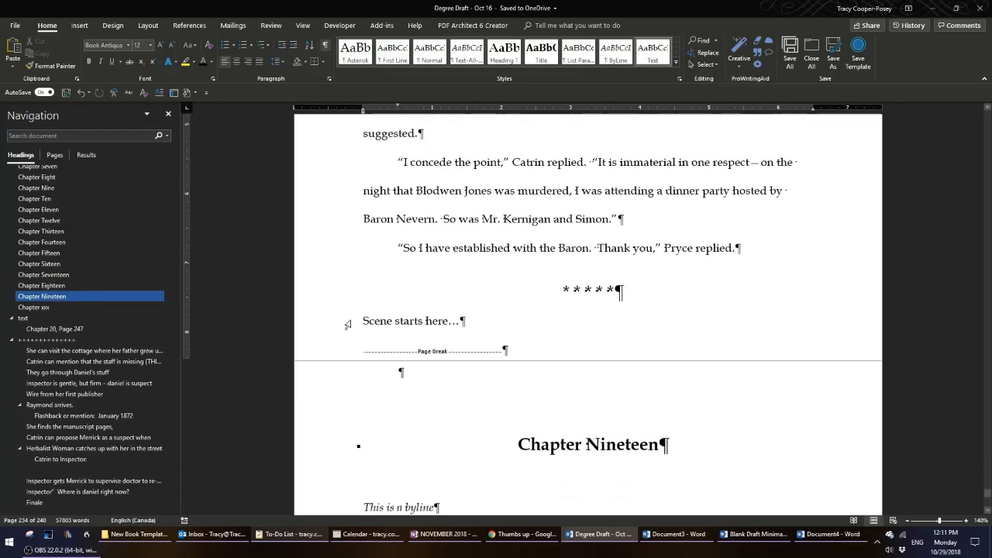
scroll(589, 233, "down", 2)
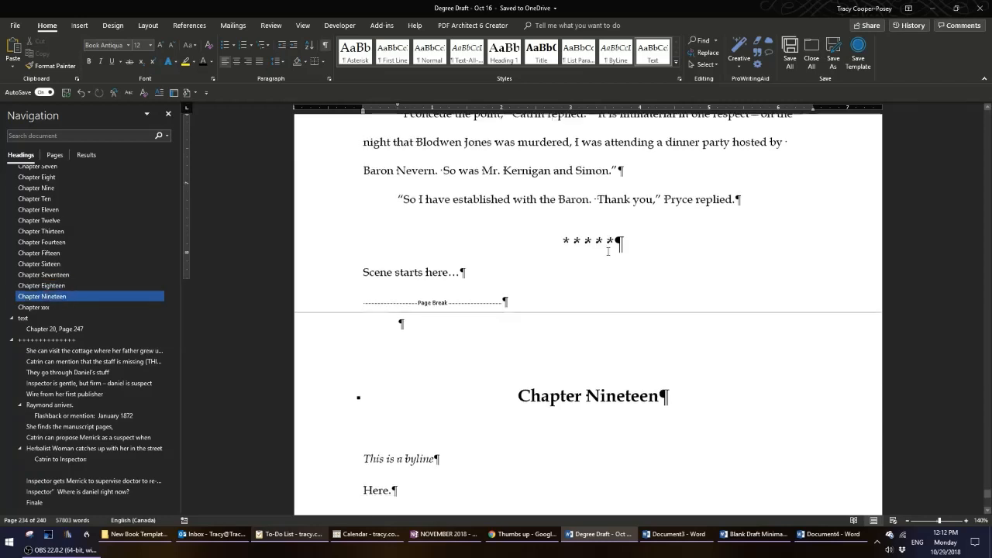
scroll(608, 252, "down", 1)
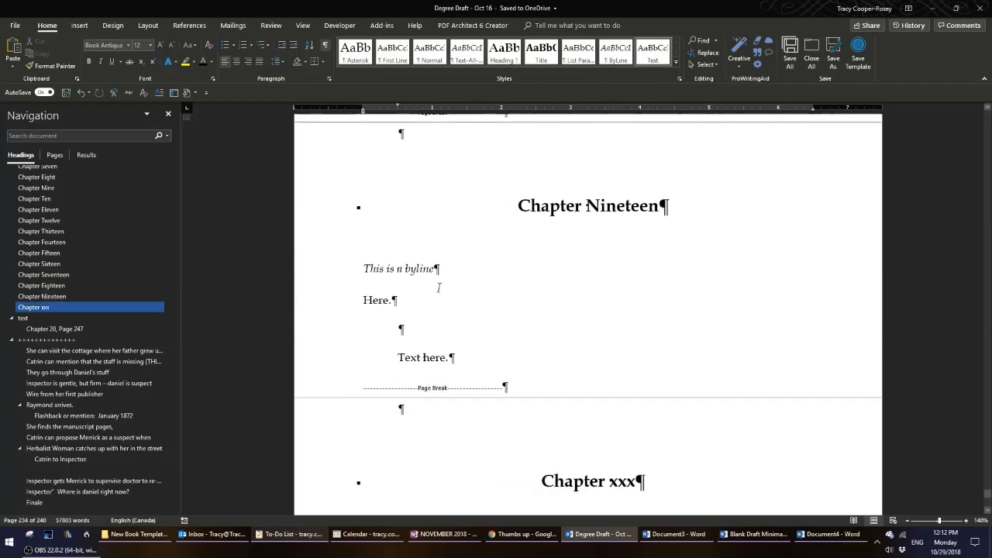
left_click(394, 300)
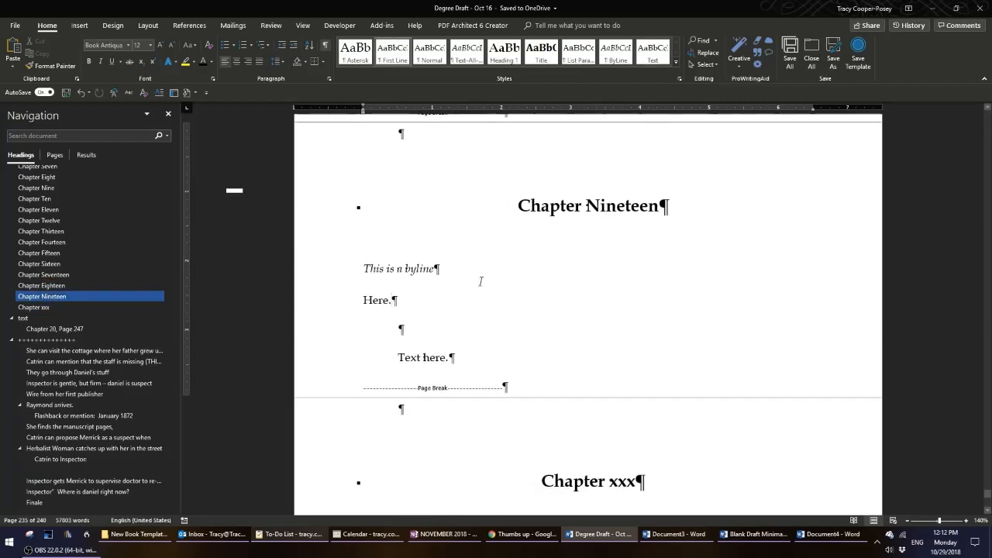
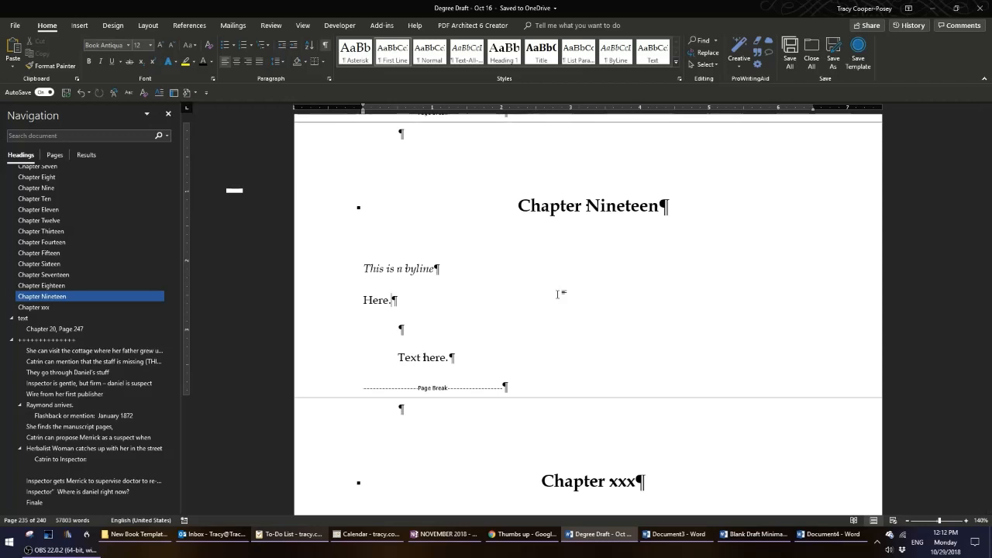
Apply the Text style to the 'Here.' paragraph under Chapter Nineteen.
left_click(320, 306)
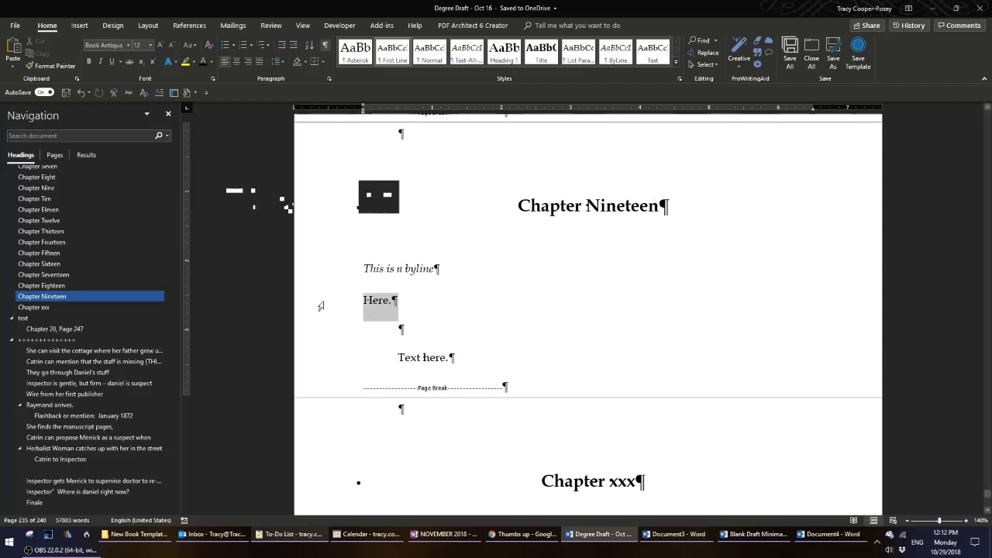
left_click(650, 59)
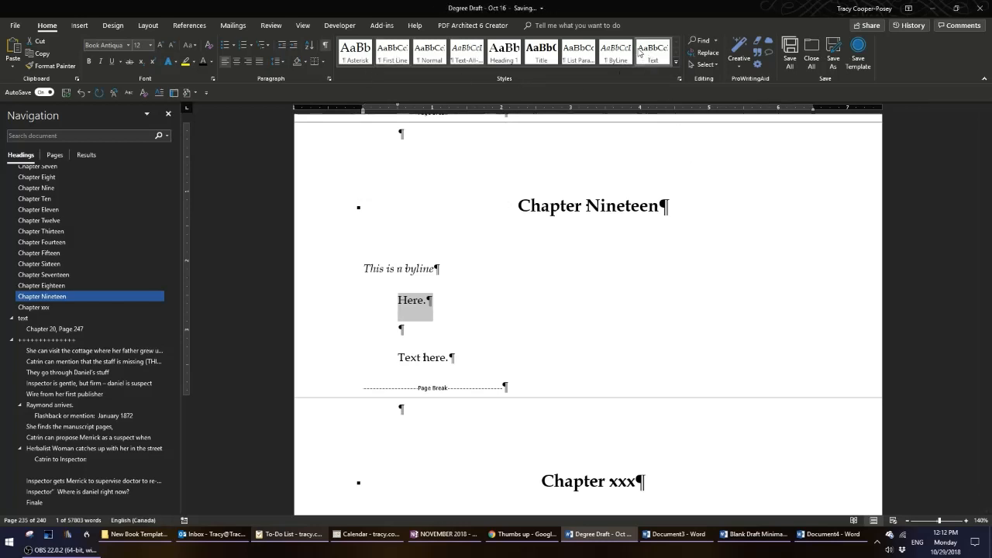
Examine the paragraphs under Chapter xxx and the end of Chapter Nineteen.
scroll(501, 339, "down", 1)
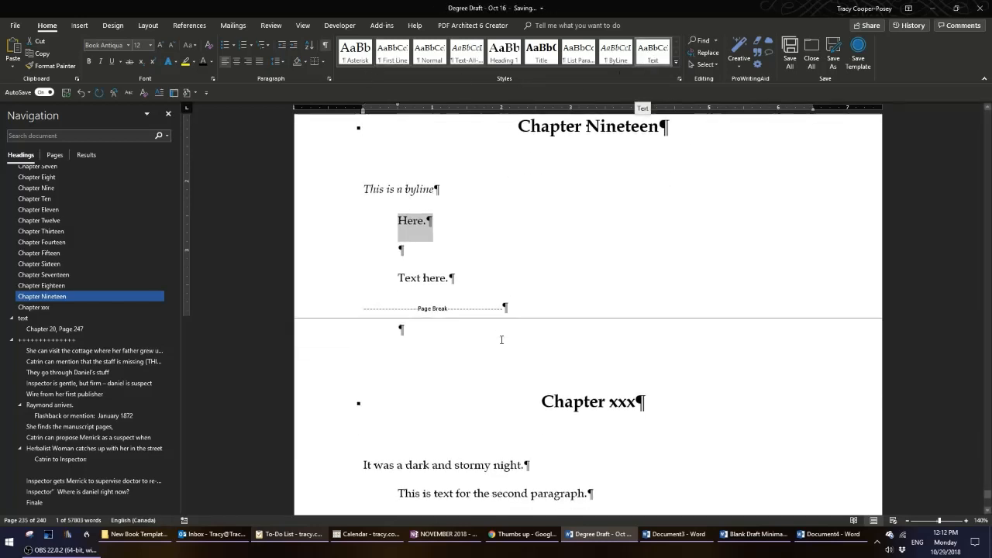
scroll(649, 394, "down", 2)
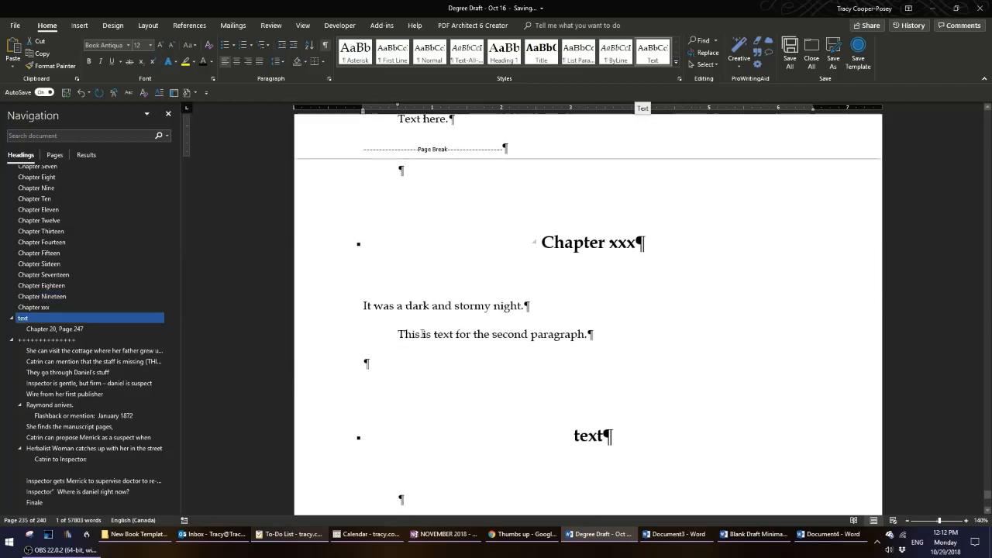
left_click(310, 310)
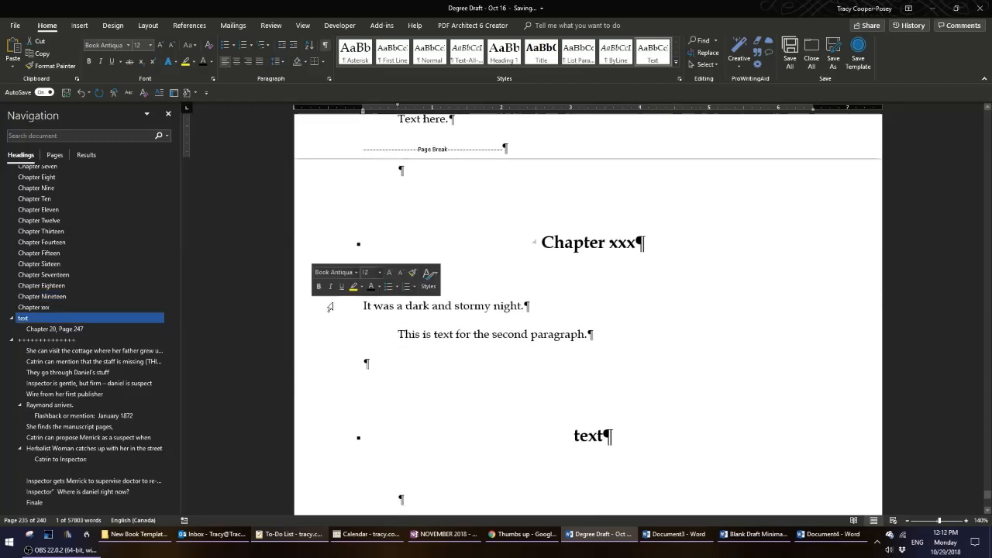
left_click(633, 365)
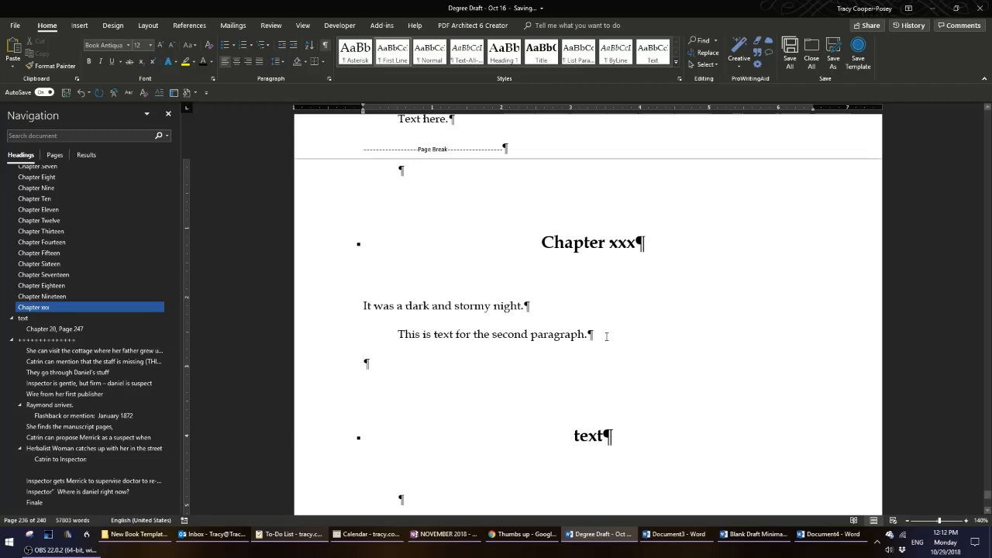
scroll(607, 336, "up", 1)
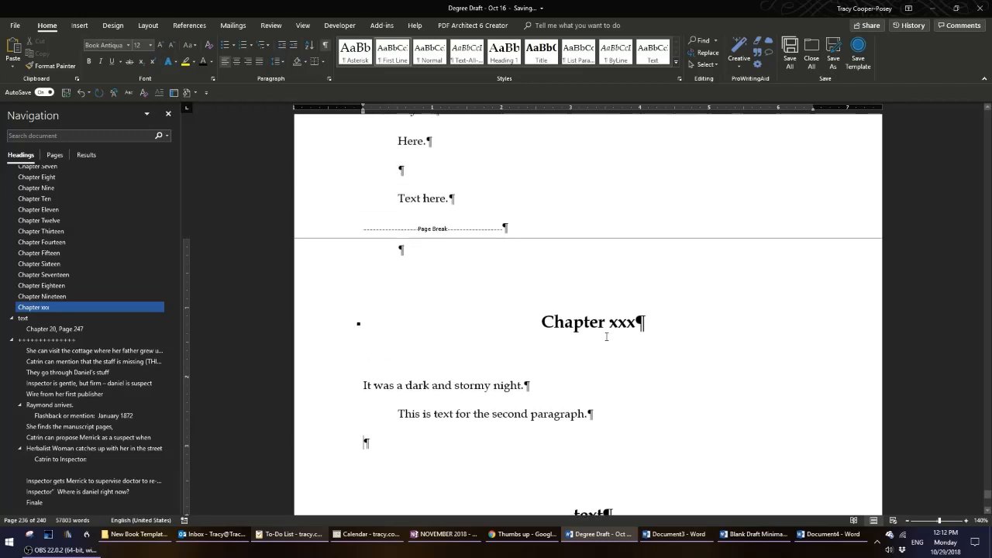
left_click(601, 417)
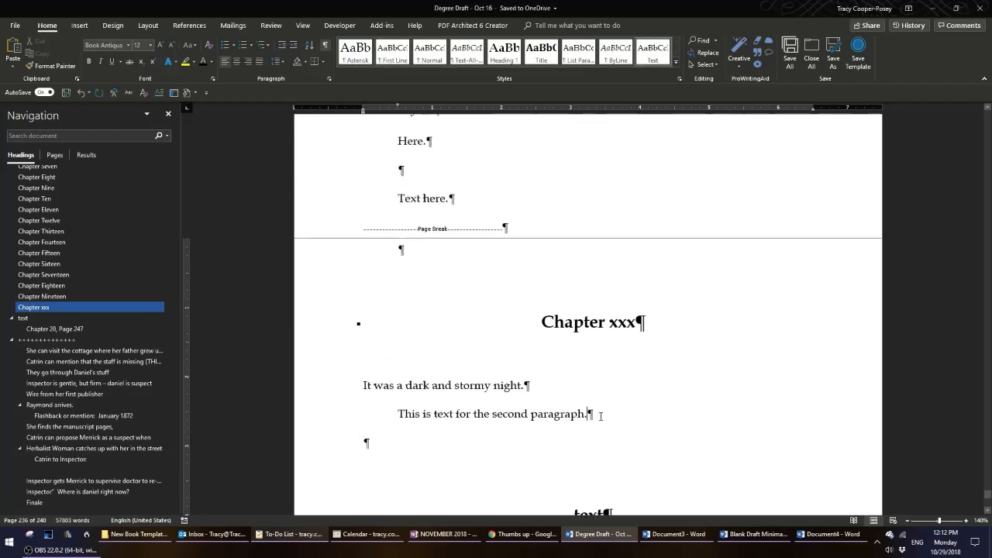
scroll(641, 420, "up", 1)
scroll(641, 419, "down", 3)
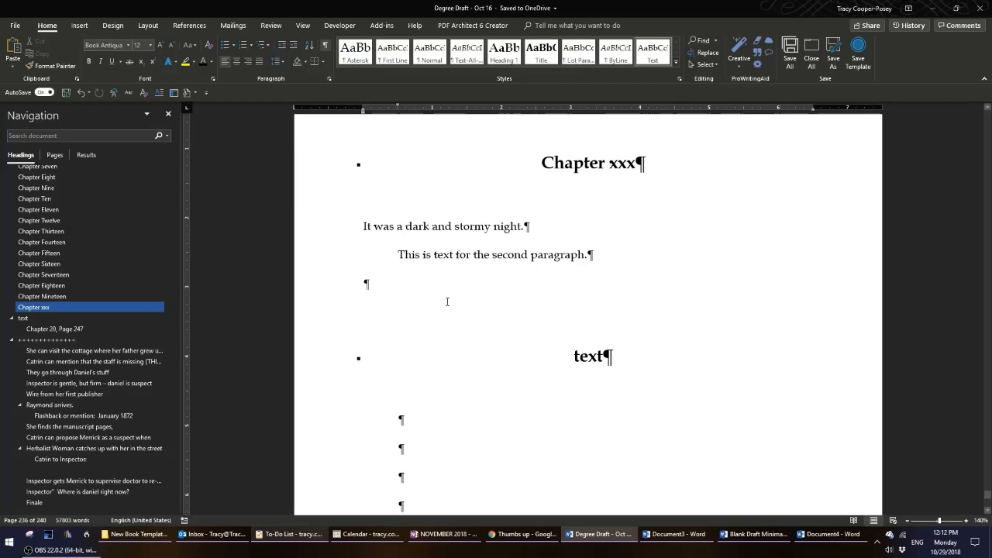
left_click(328, 259)
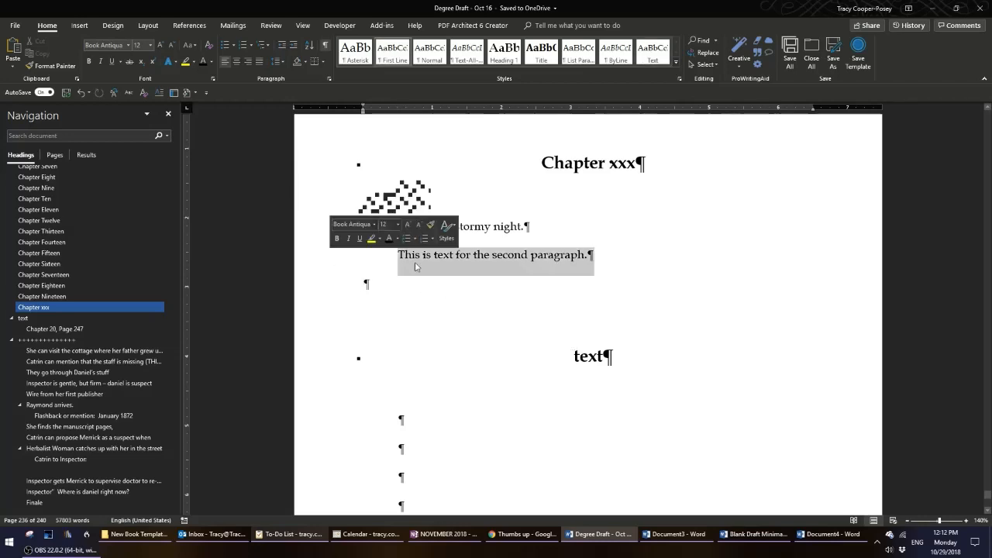
left_click(749, 274)
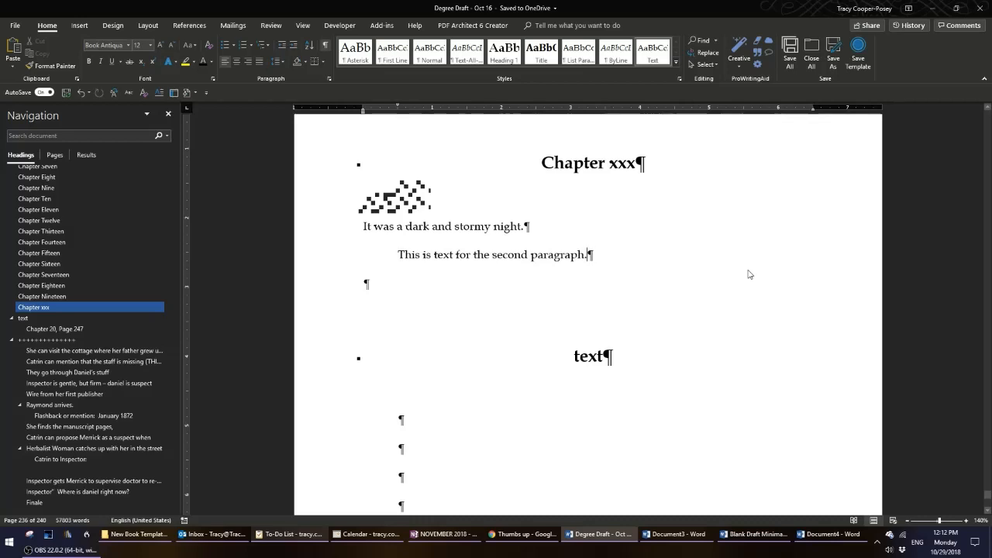
left_click(662, 283)
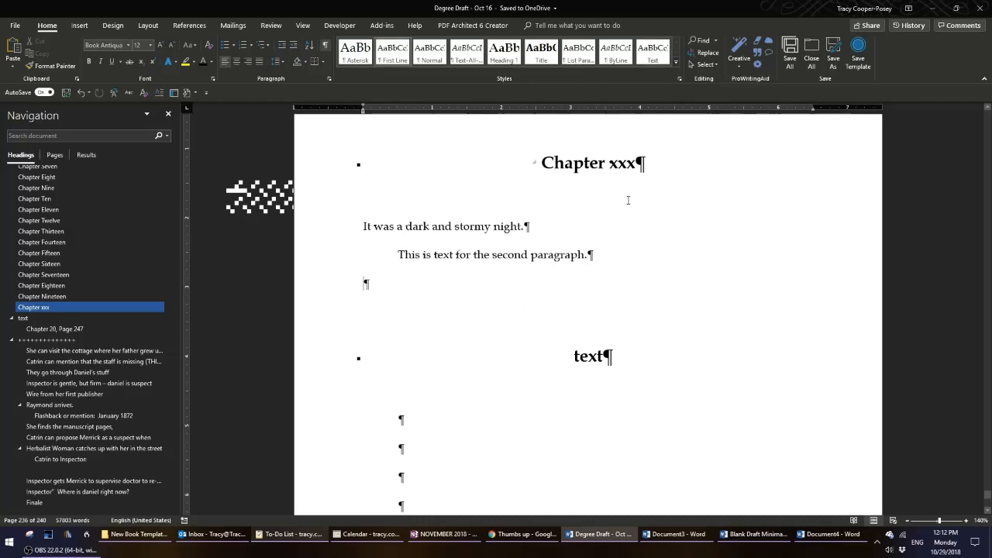
scroll(647, 337, "up", 2)
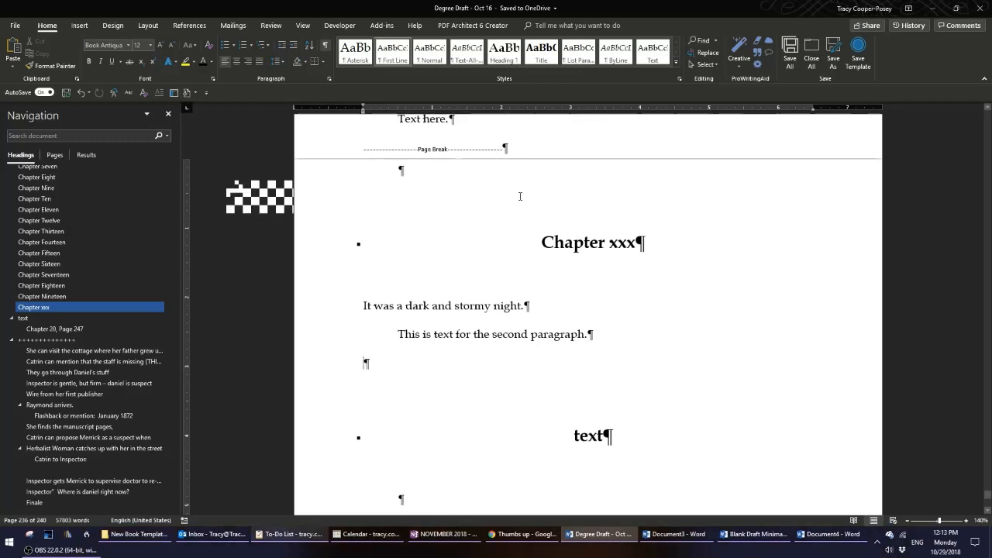
scroll(520, 194, "up", 2)
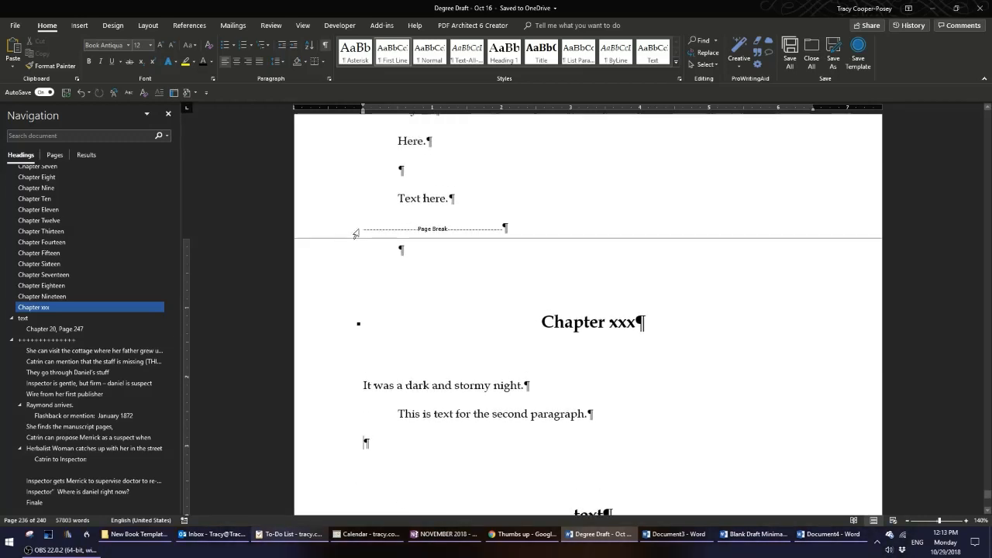
left_click(449, 198)
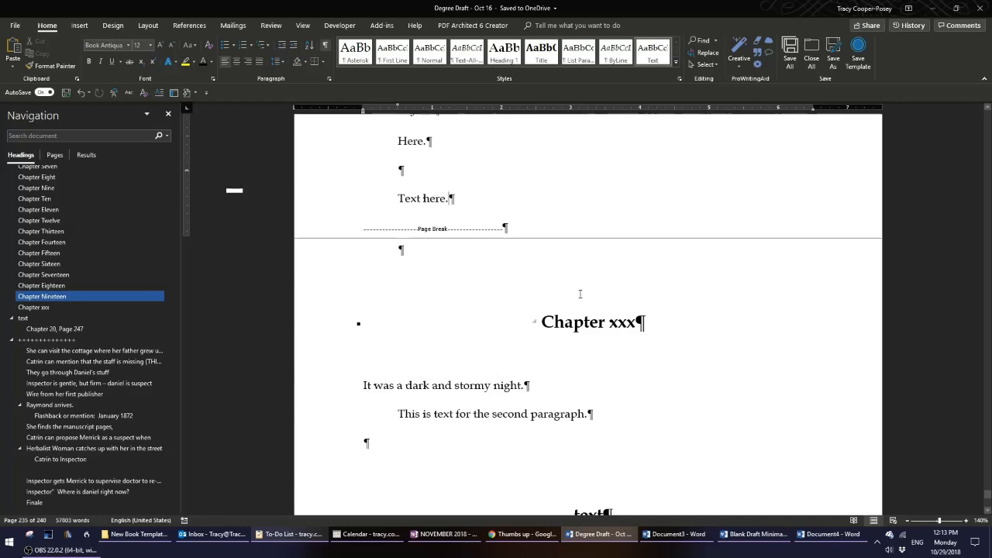
Replace the two sample paragraphs under Chapter xxx with 'Here.'.
key("Down")
key("Down")
key("Down")
key("Down")
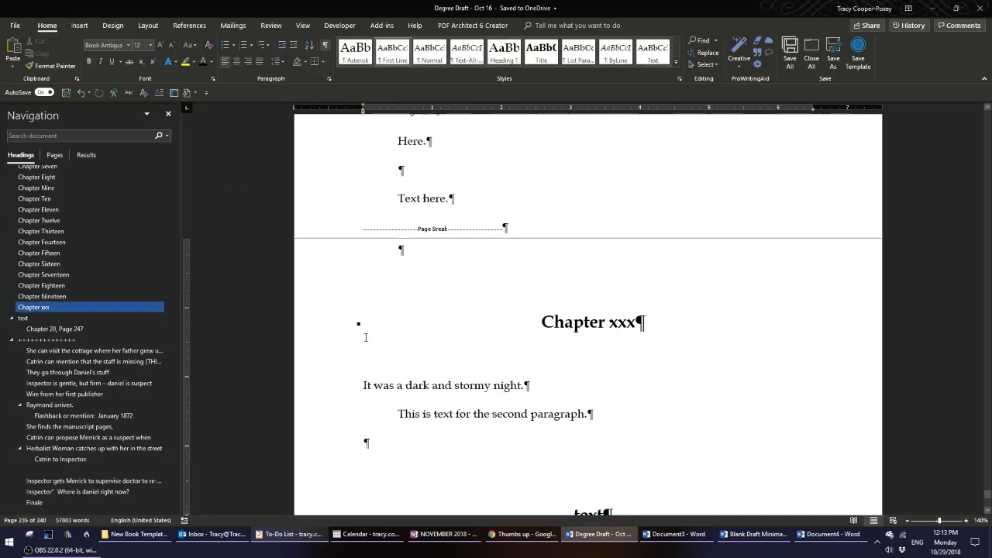
left_click_drag(294, 397, 305, 427)
type("h")
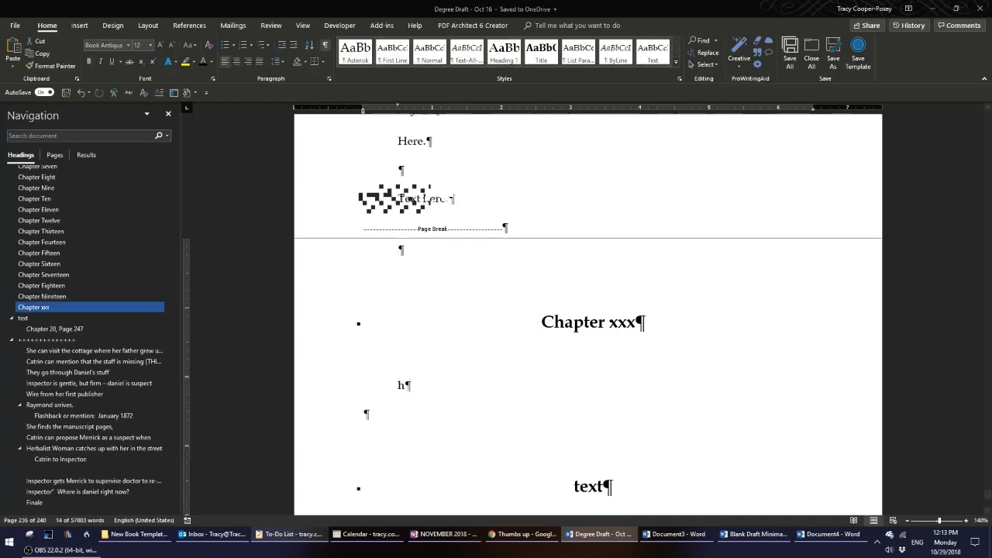
type("ere.")
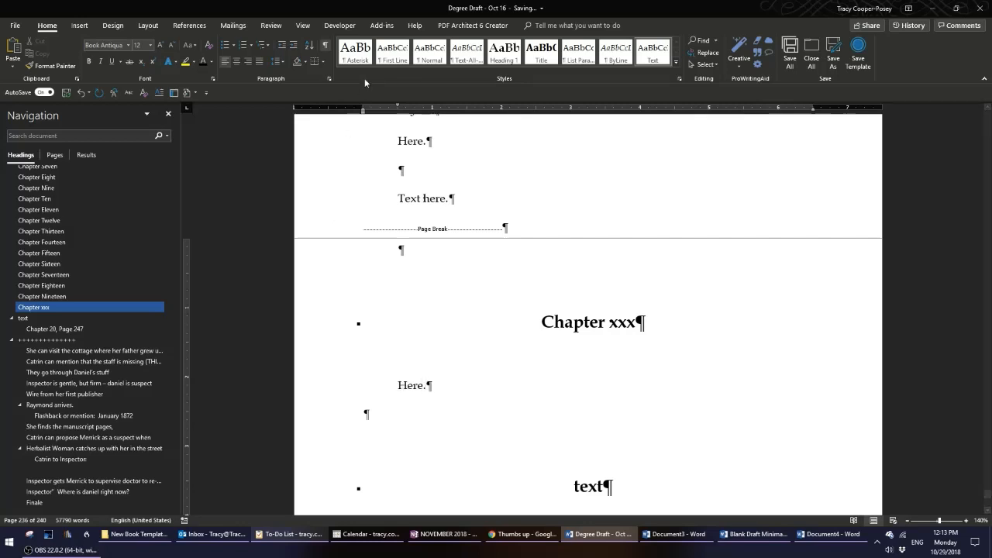
Apply the First Line style to the 'Here.' paragraph under Chapter xxx.
left_click(393, 52)
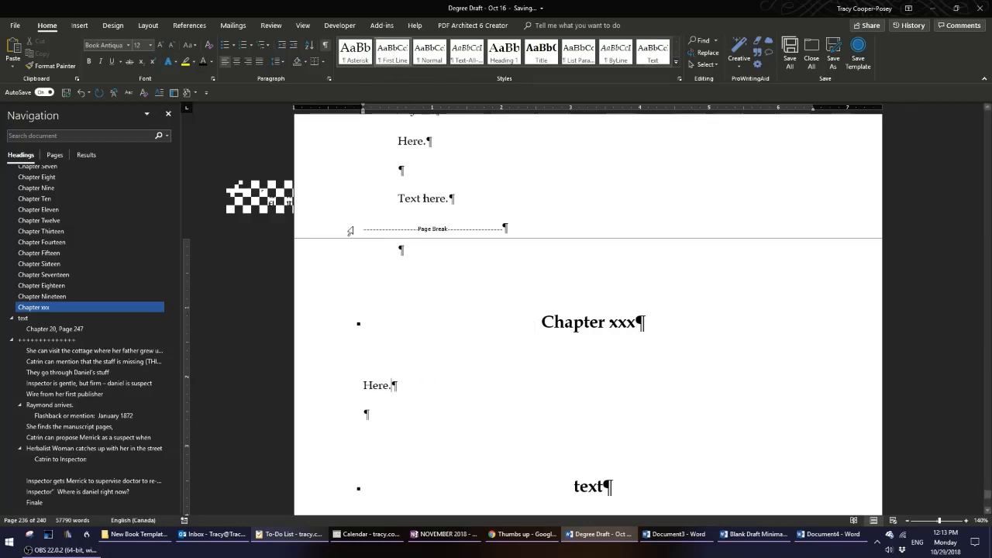
left_click(399, 250)
left_click(554, 324)
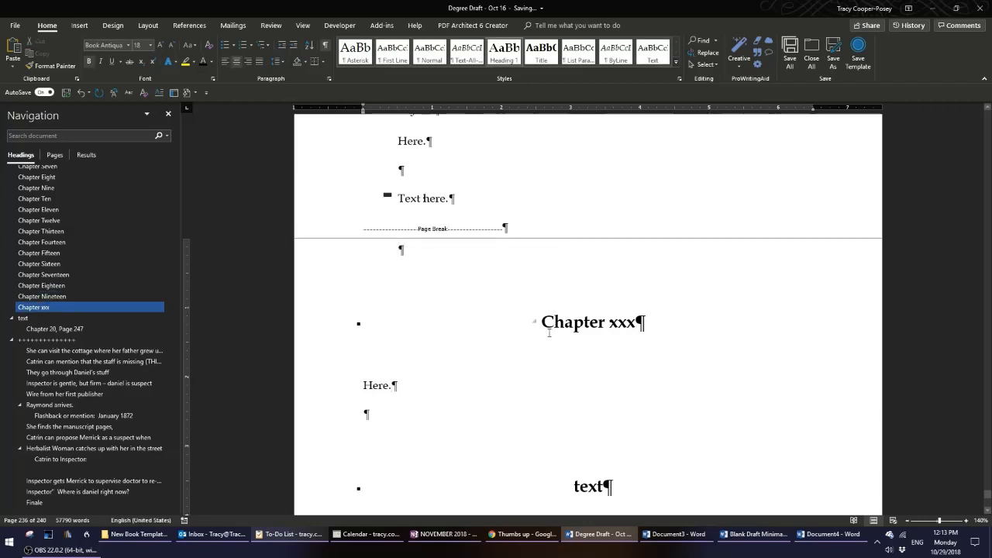
left_click(383, 384)
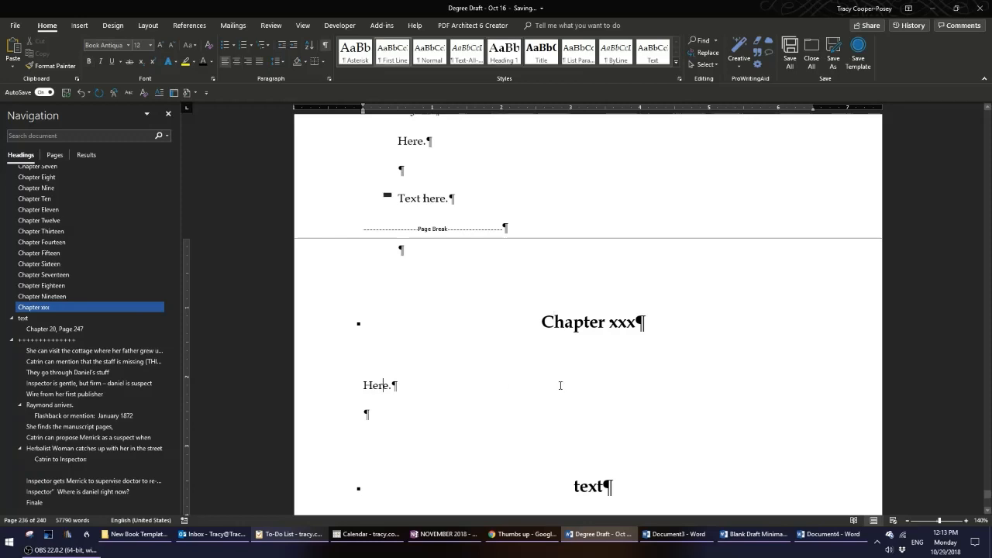
Save the page break through 'Here.' under Chapter xxx as AutoText 'chapter' in Building Blocks, redefining the existing entry.
left_click_drag(337, 230, 325, 322)
left_click_drag(325, 364, 325, 390)
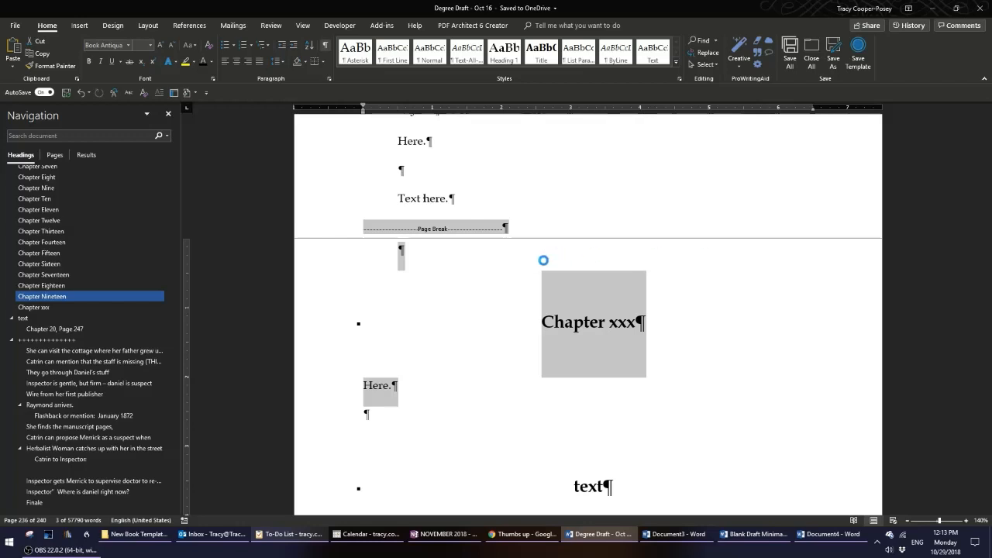
key("alt+F3")
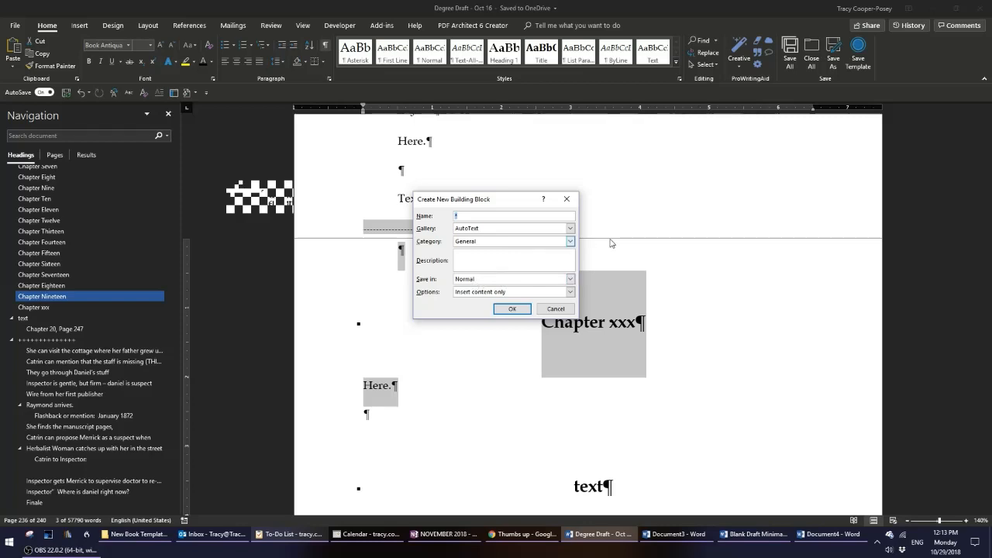
left_click(569, 281)
left_click(569, 281)
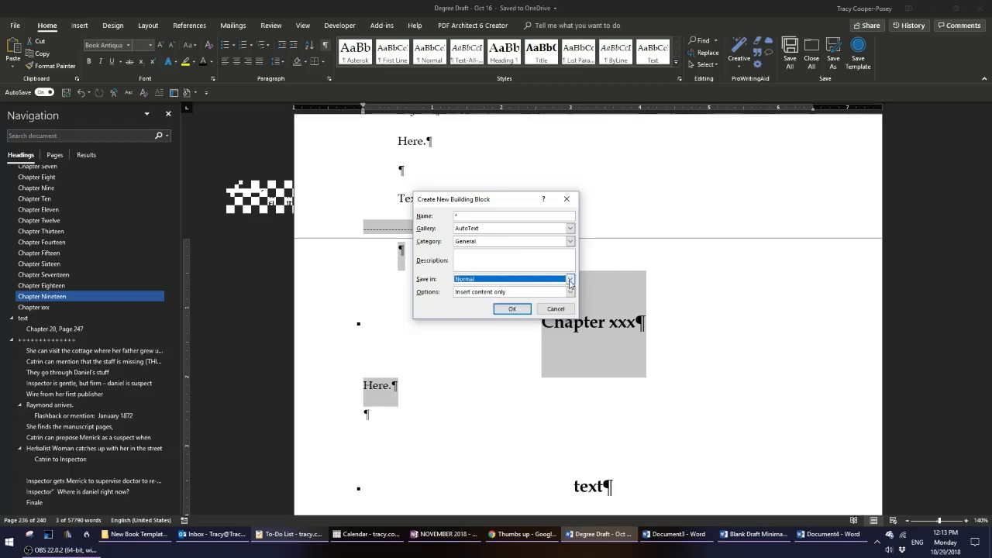
left_click(570, 281)
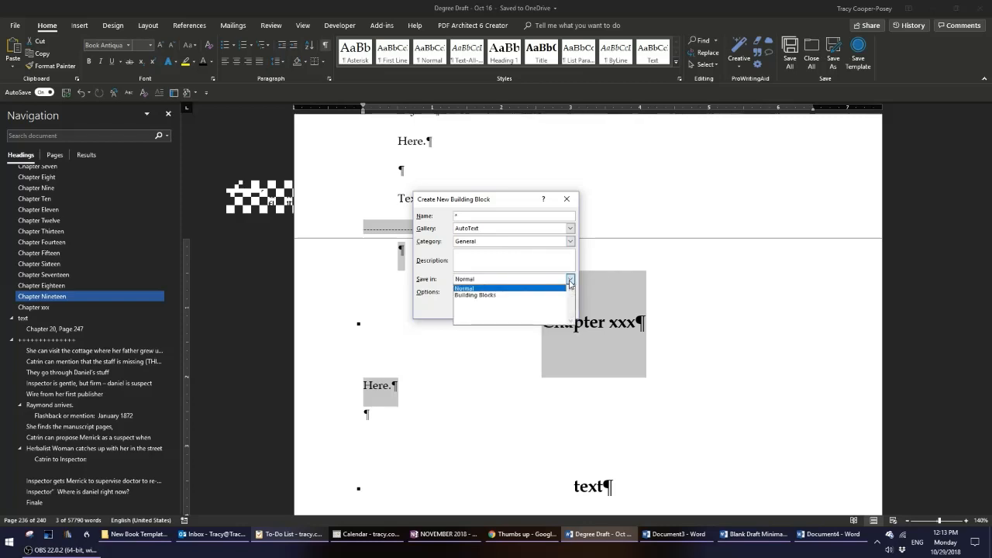
left_click(487, 295)
left_click(489, 283)
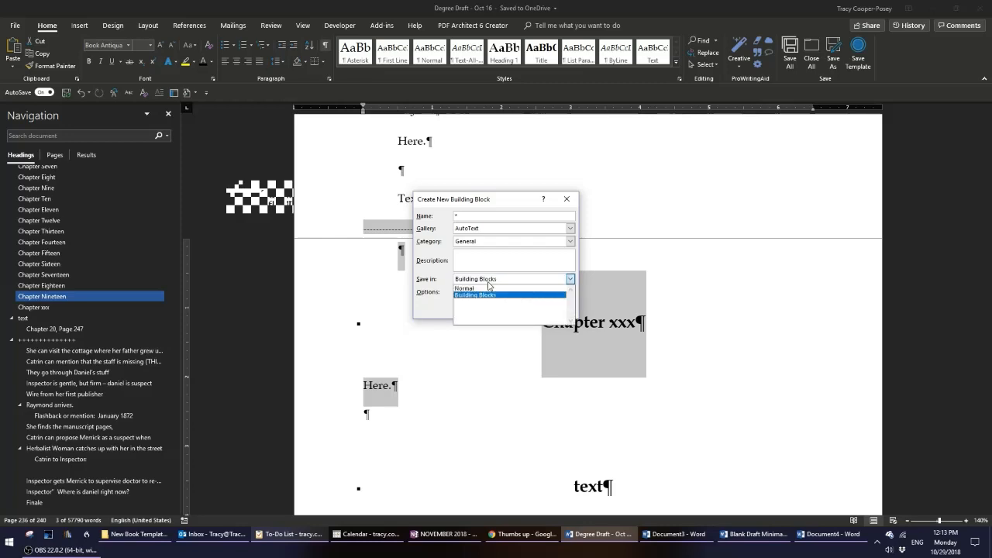
left_click(486, 281)
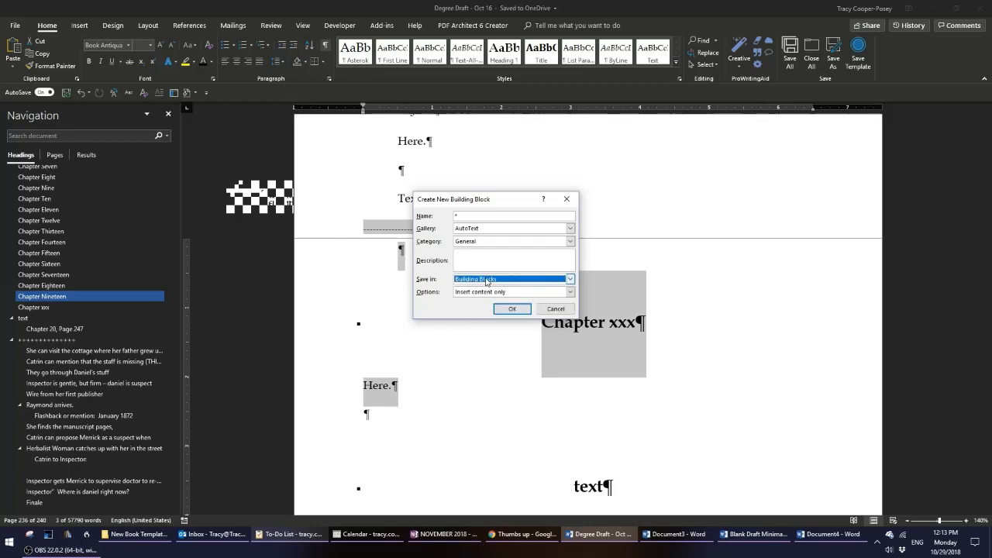
left_click(458, 216)
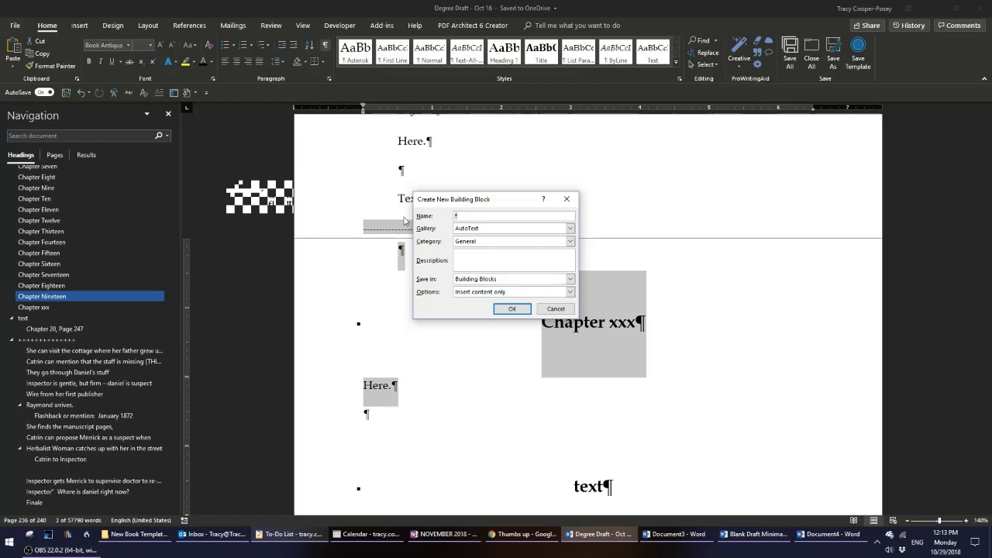
type("chapter")
left_click(514, 309)
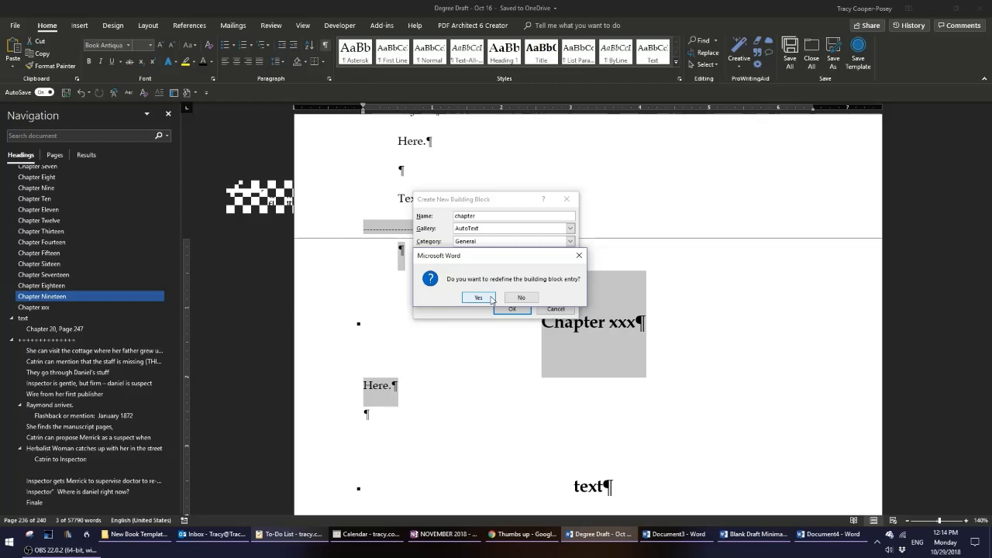
left_click(491, 299)
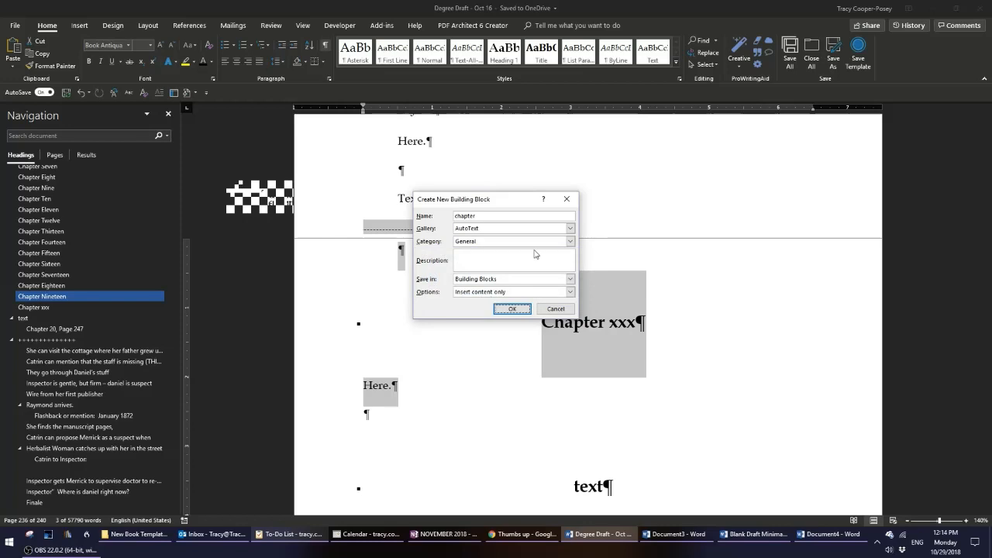
left_click(508, 309)
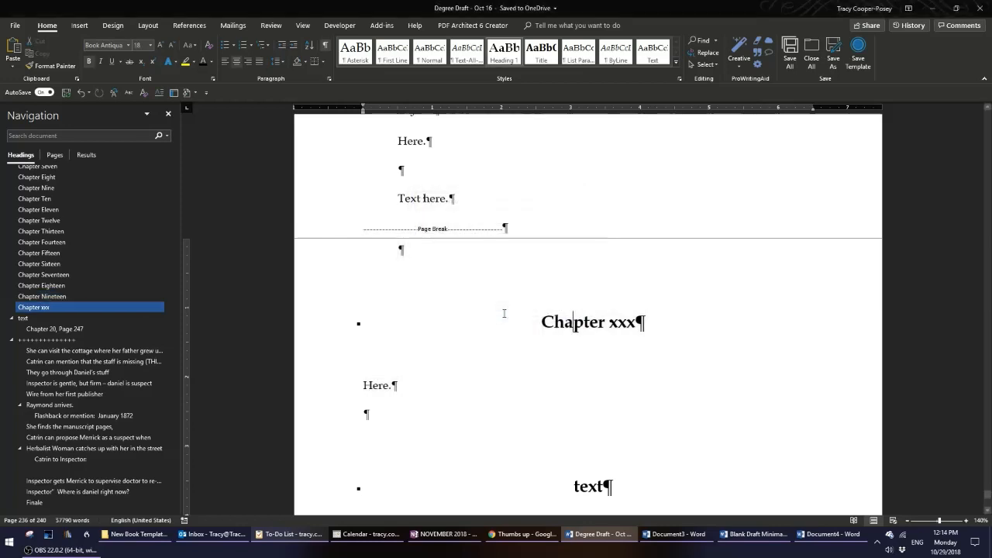
Save the same selection as AutoText 'chapter' in the Normal template, redefining the existing entry.
left_click(339, 383)
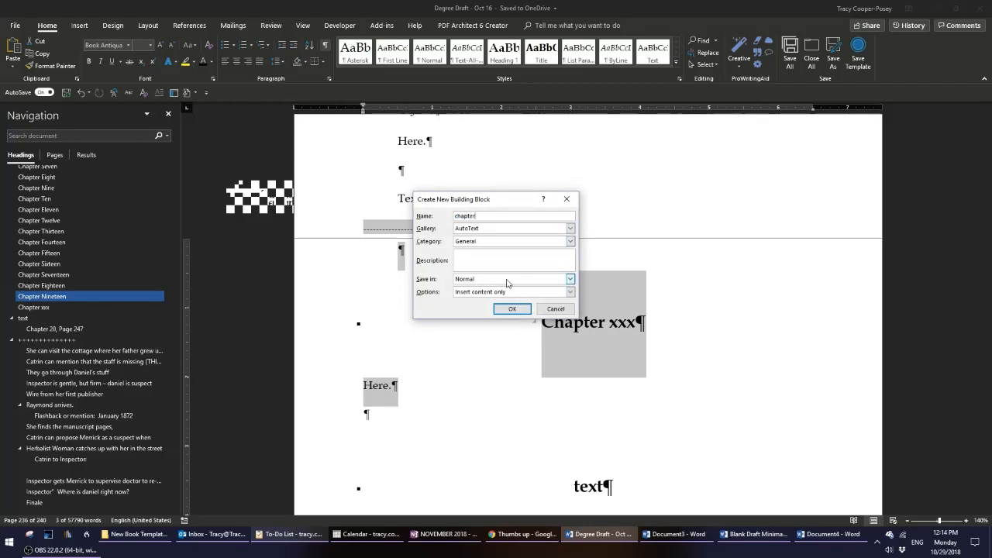
left_click(510, 309)
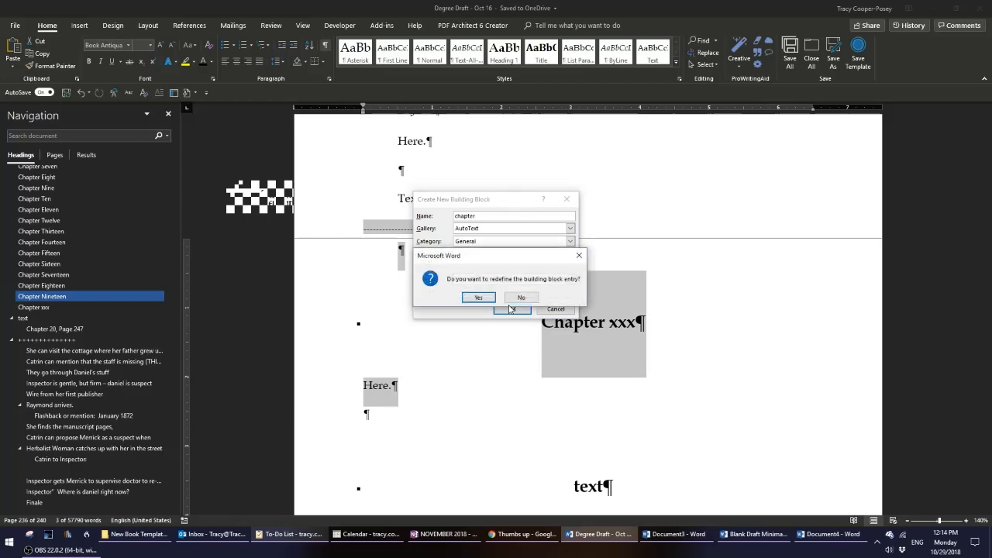
left_click(481, 298)
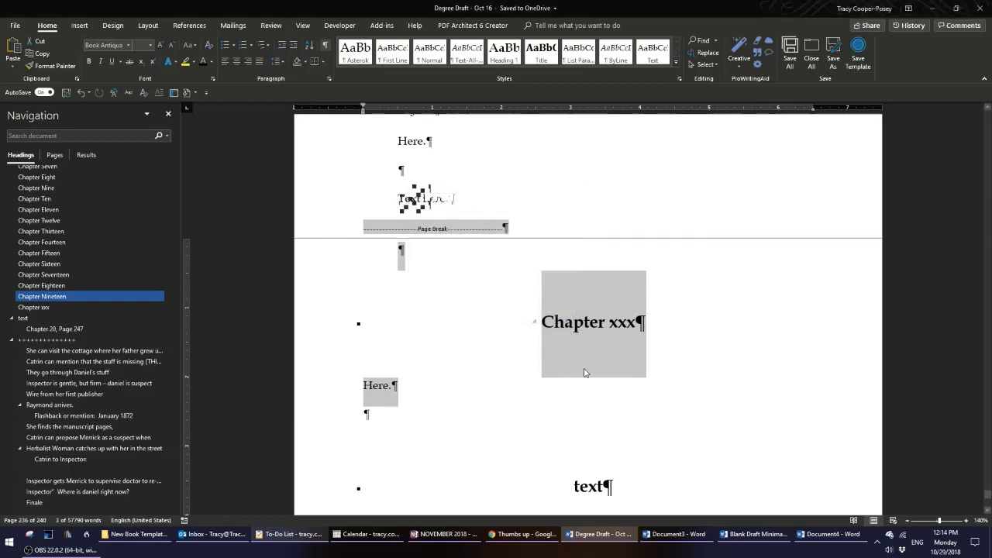
Place the cursor in an empty paragraph below the 'text' heading and hide formatting marks.
left_click(703, 376)
scroll(703, 375, "up", 1)
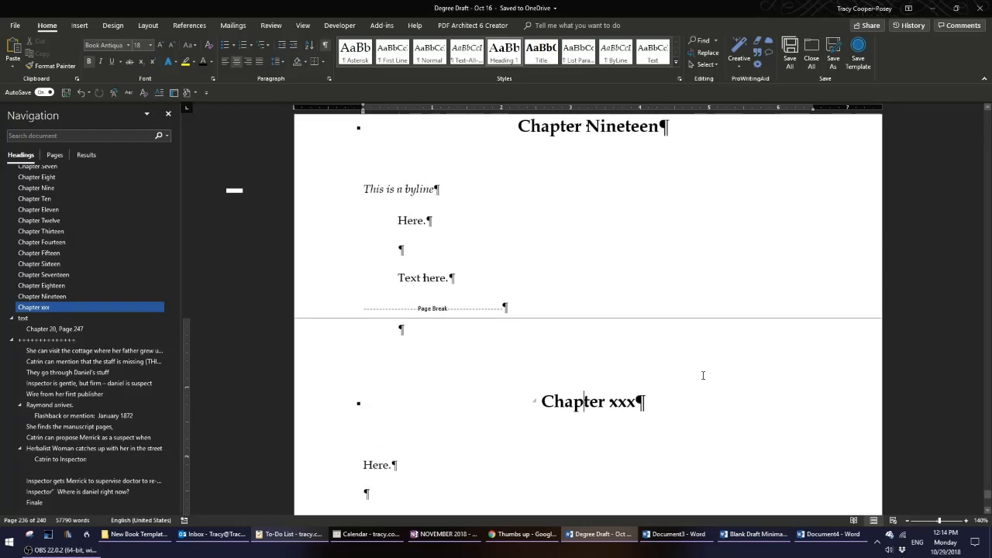
scroll(578, 349, "down", 5)
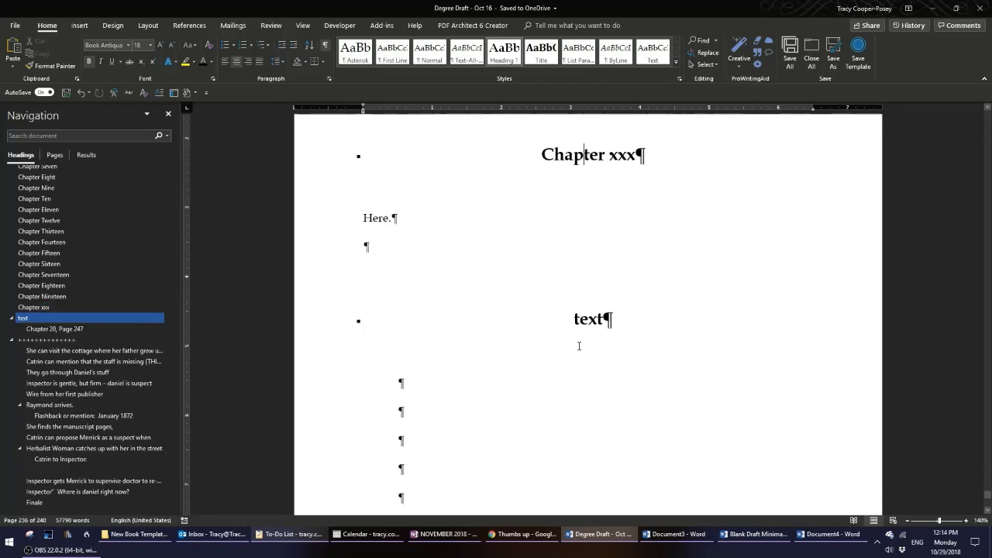
left_click(333, 290)
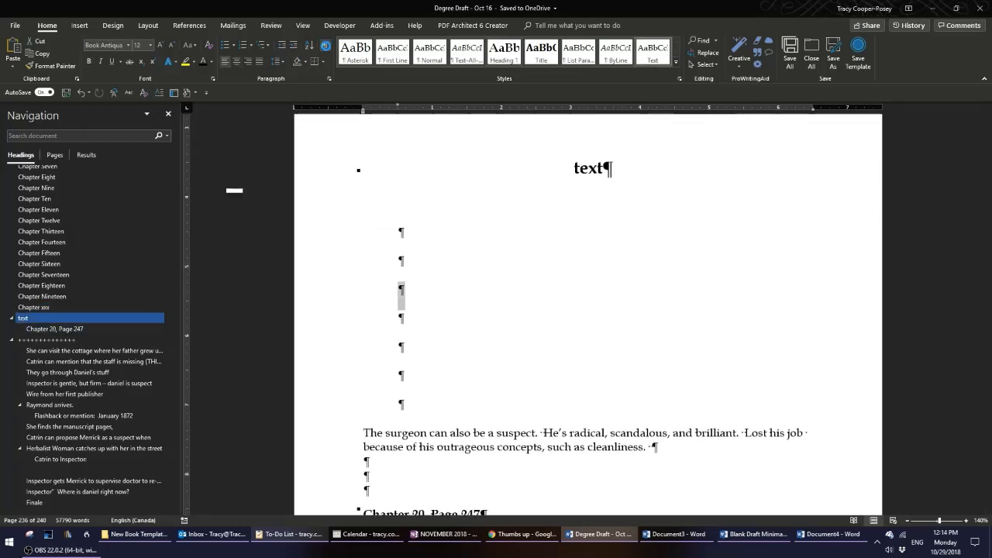
key("ctrl+shift+8")
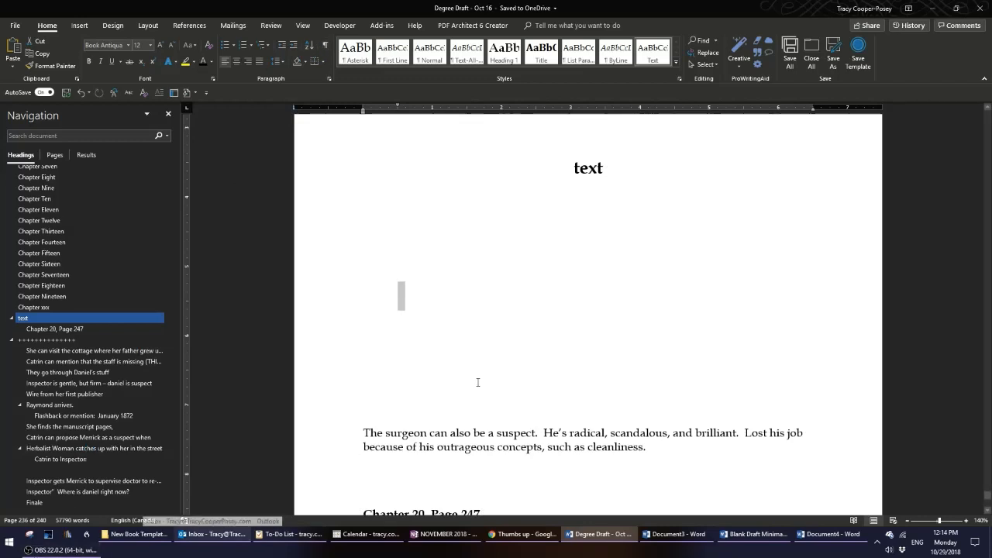
Insert the 'chapter' AutoText twice there, once from the suggestion and once by completing its name.
type("cha")
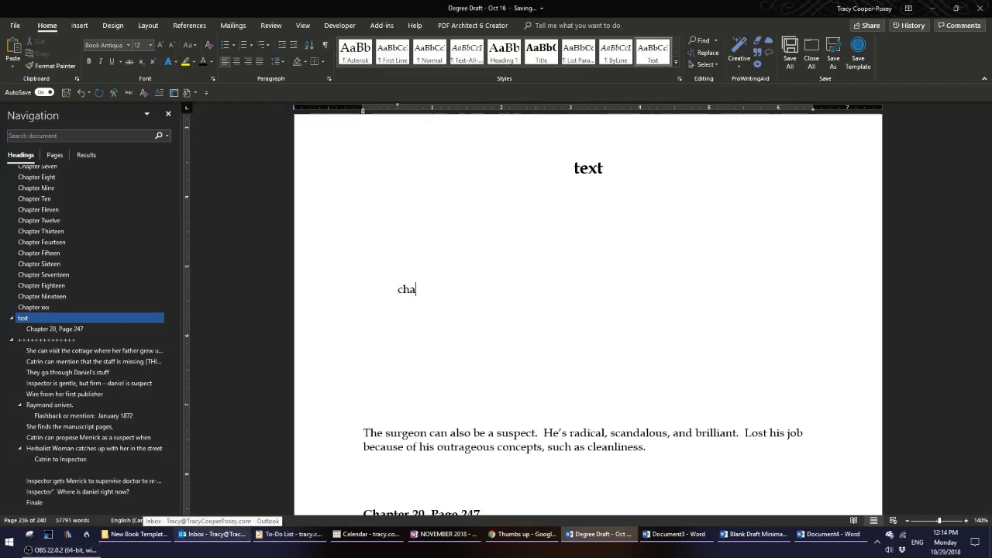
type("p")
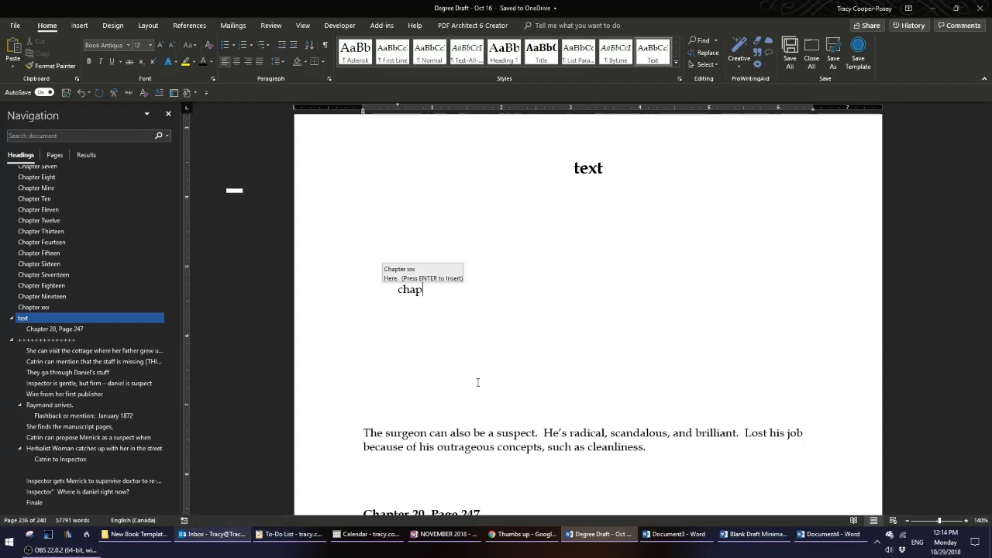
key("Return")
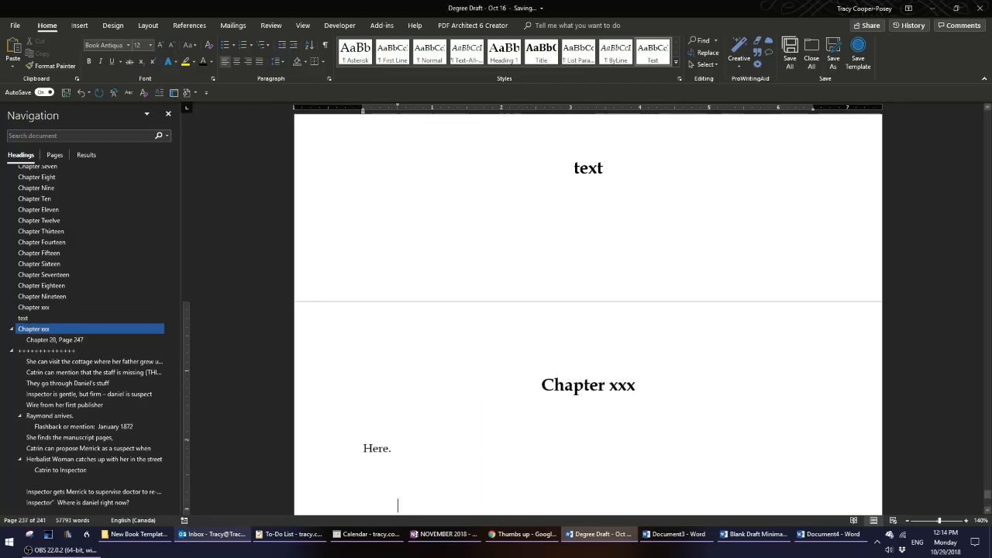
type("chapter")
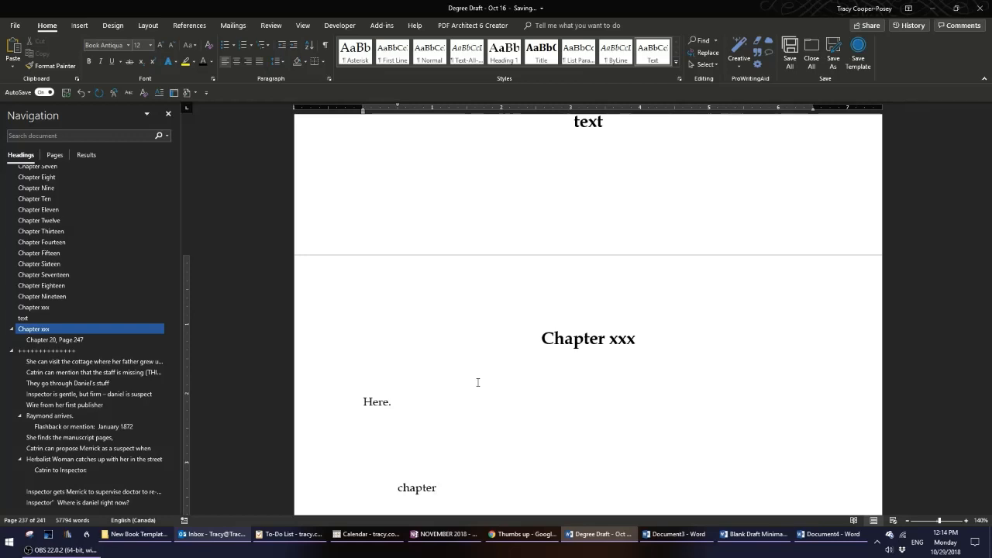
key("F3")
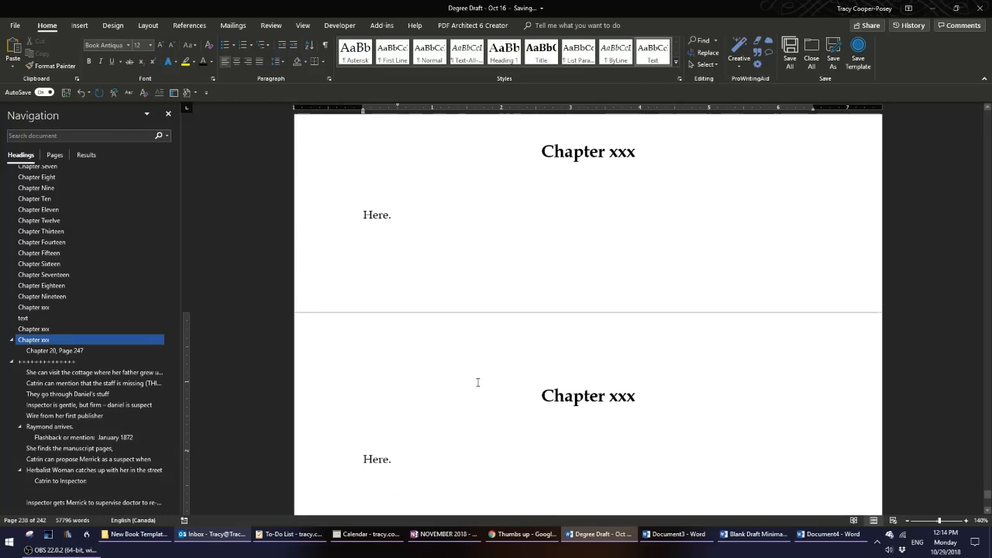
Delete the sample Chapter Nineteen, the 'text' heading and the inserted Chapter xxx sections.
scroll(478, 382, "down", 5)
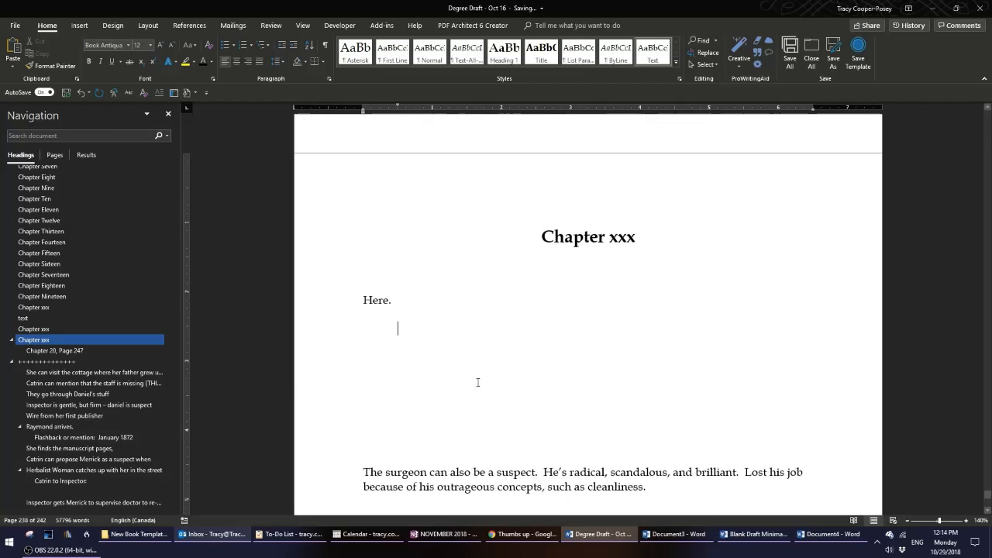
scroll(477, 382, "down", 5)
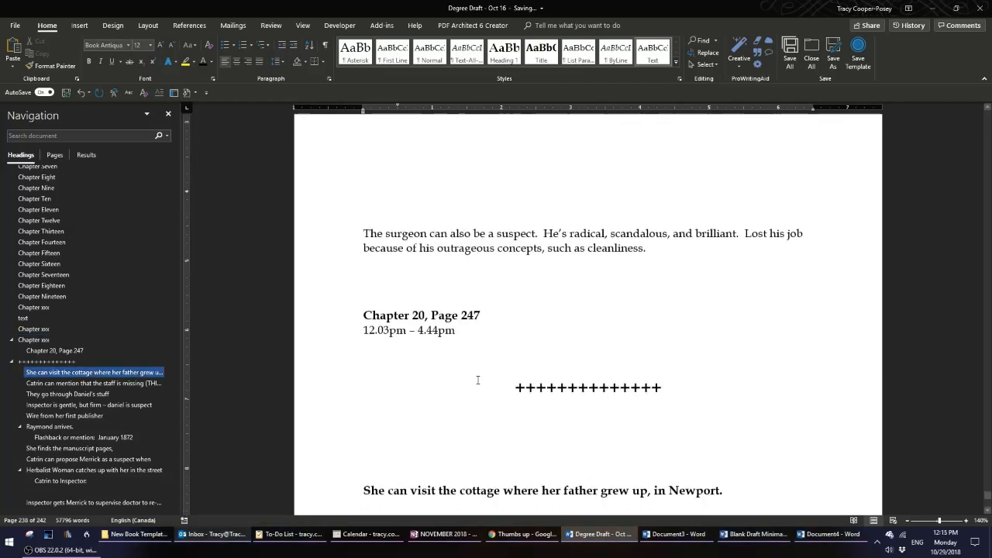
scroll(477, 381, "down", 2)
scroll(478, 380, "up", 8)
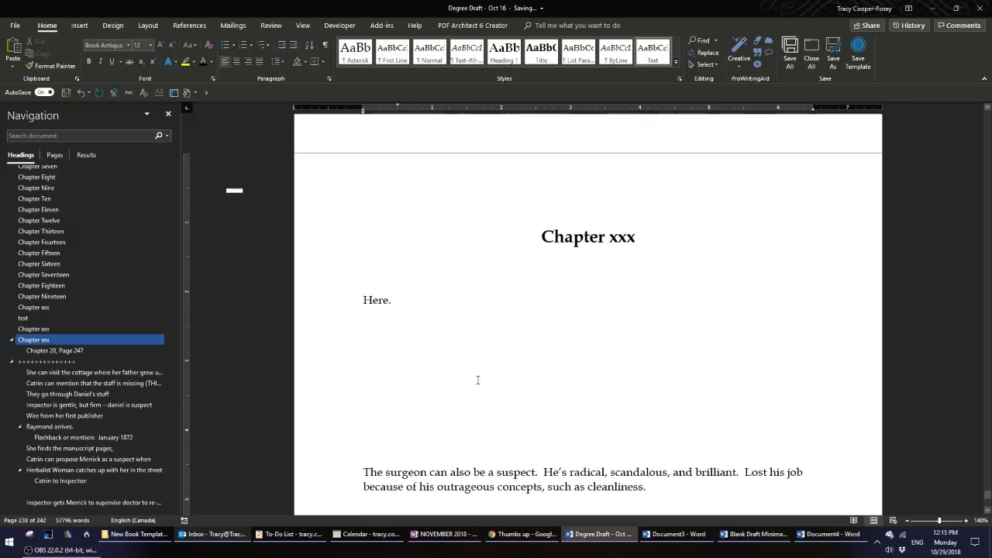
scroll(477, 380, "up", 10)
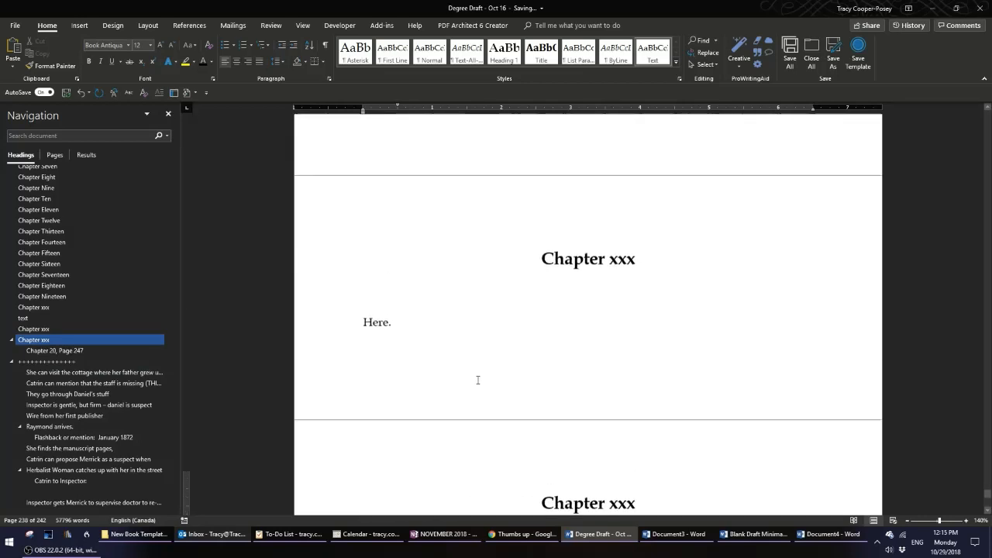
scroll(478, 380, "up", 15)
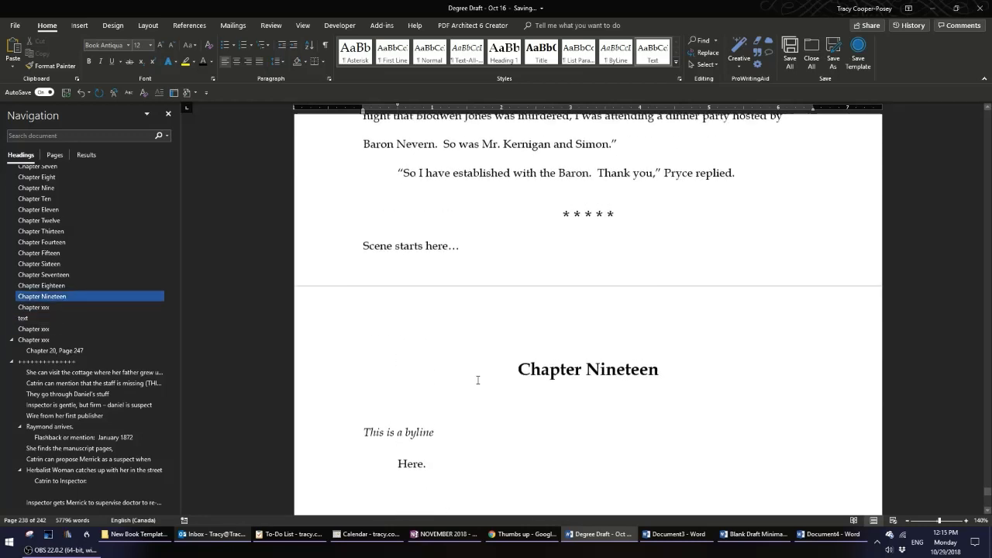
left_click_drag(336, 290, 439, 427)
scroll(441, 432, "down", 15)
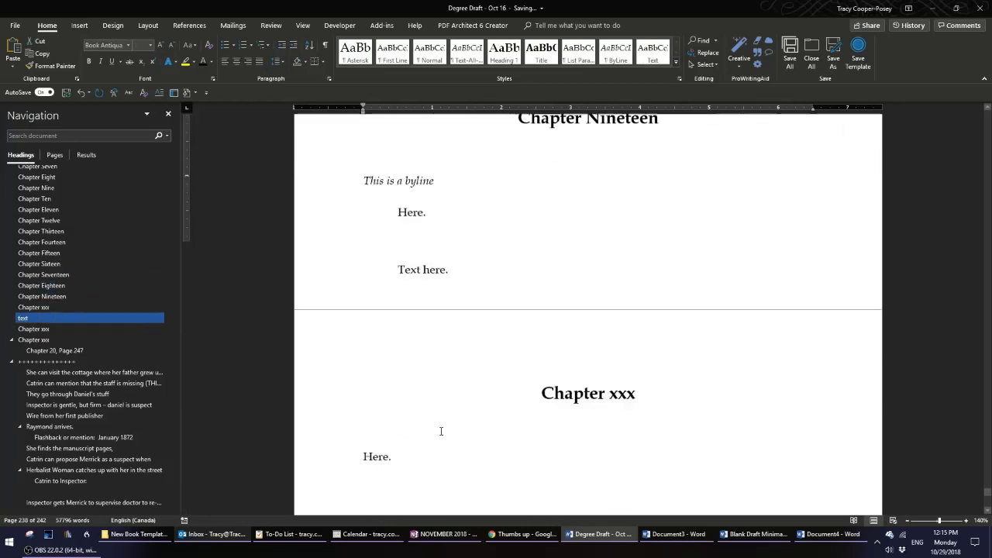
scroll(441, 431, "down", 4)
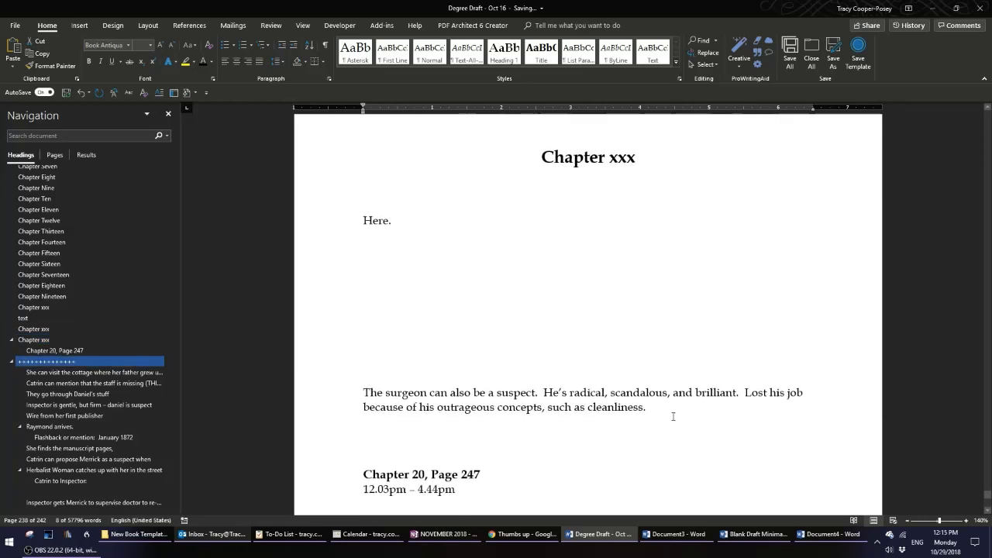
left_click(558, 317, "shift")
key("Delete")
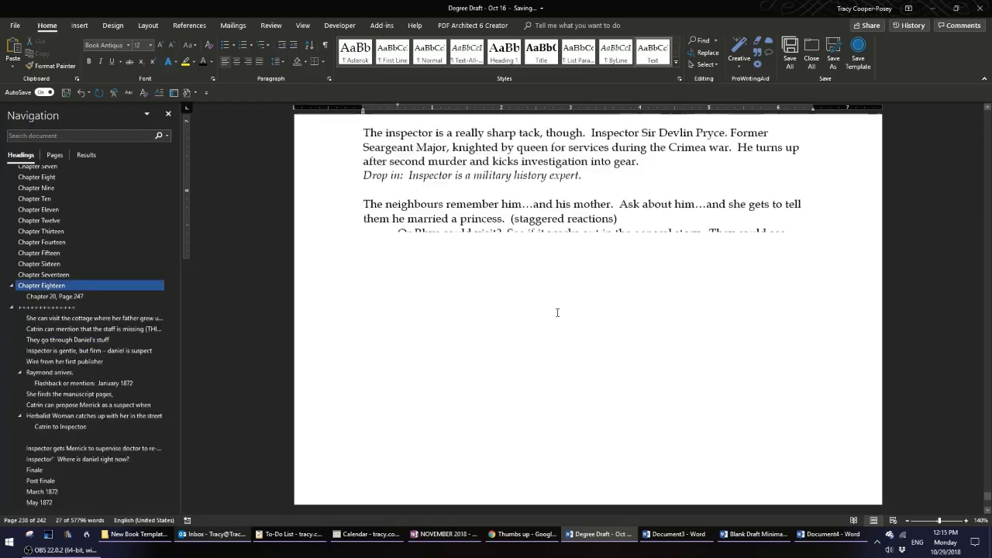
Jump to Chapter One in the Navigation pane and search the document for 'xxx'.
scroll(572, 320, "up", 4)
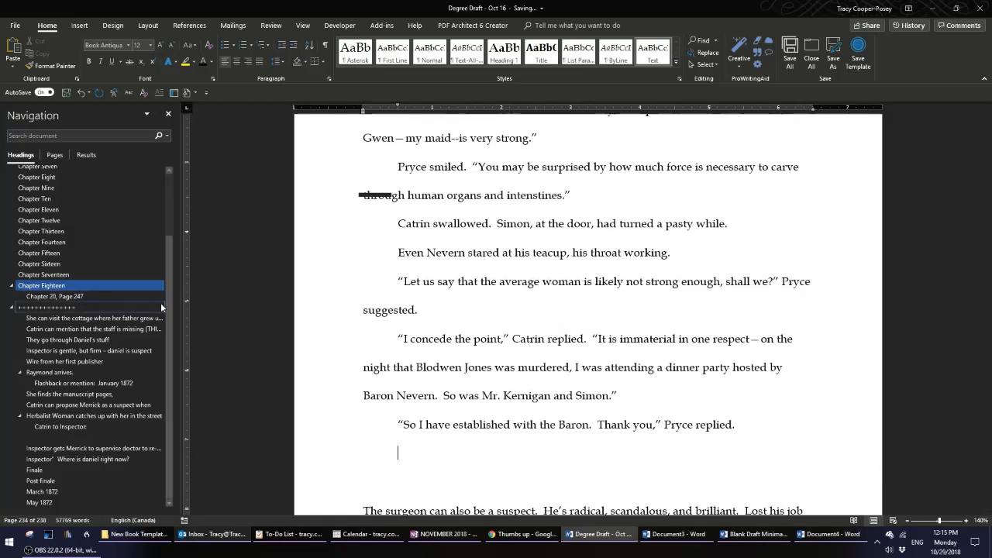
left_click_drag(169, 281, 166, 207)
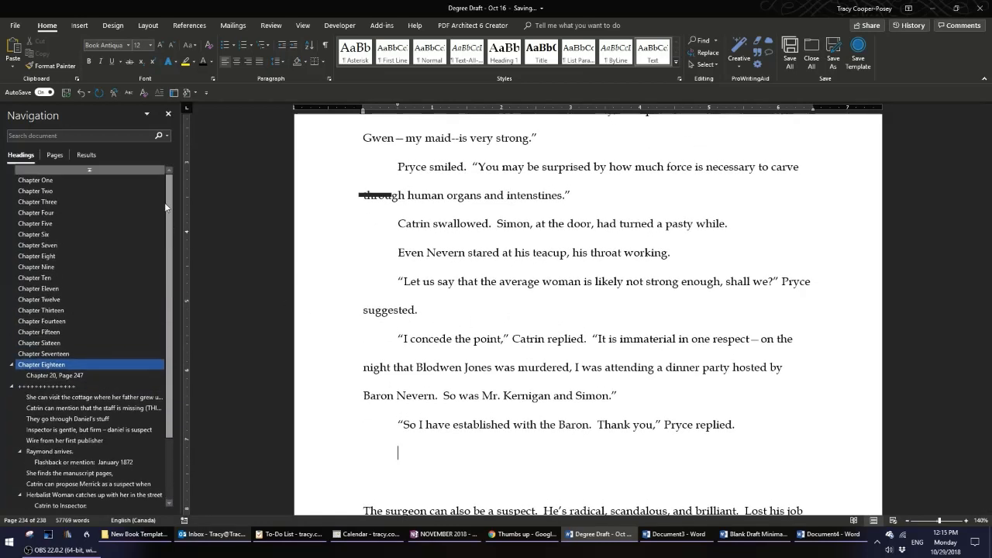
left_click(35, 179)
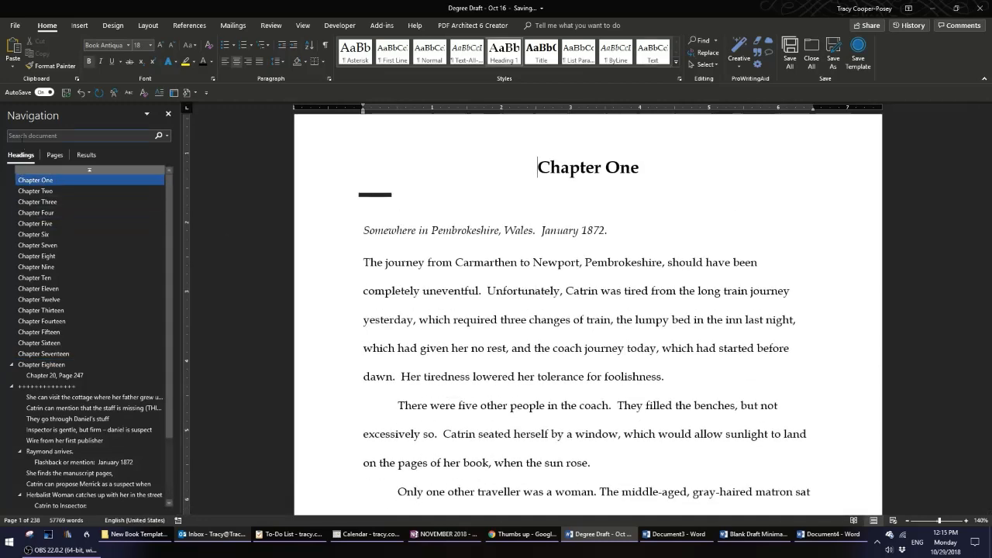
left_click(25, 137)
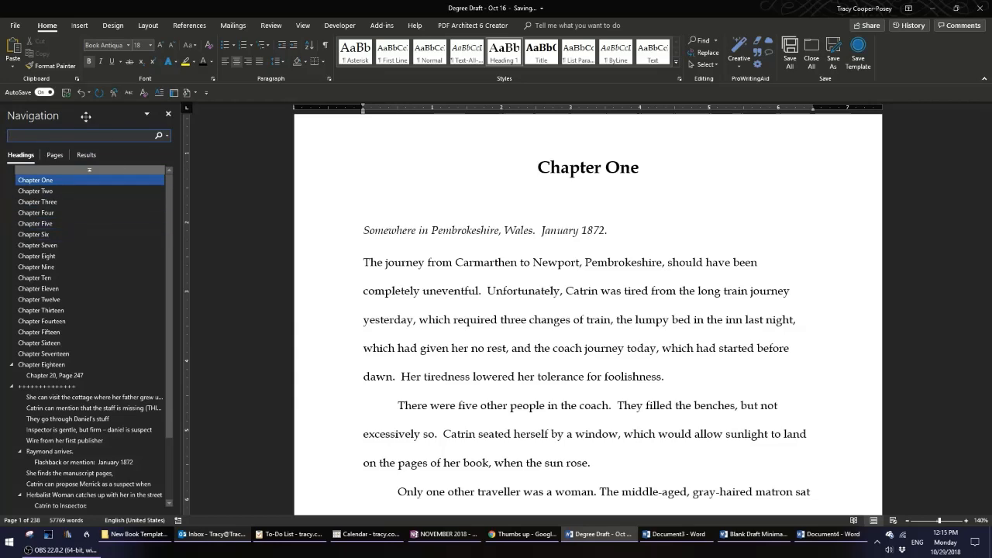
type("xxx")
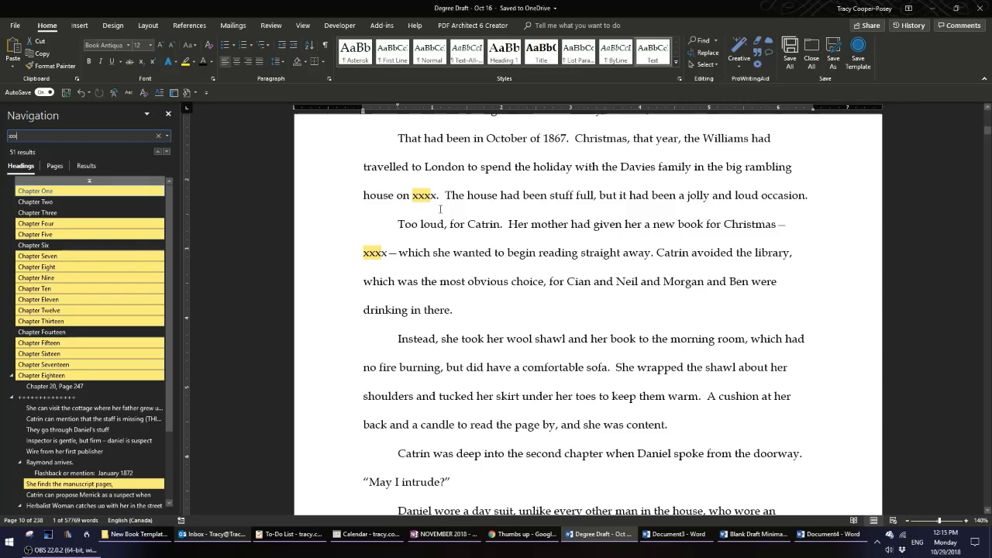
Step through the 'xxx' search matches to review the placeholder spots in the text.
left_click(432, 199)
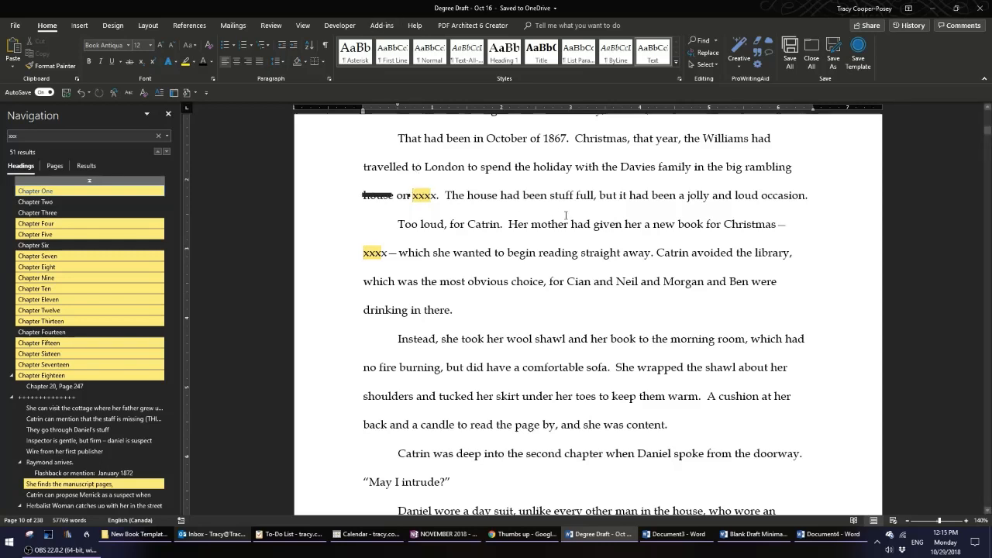
key("shift+Right")
key("shift+Right")
key("shift+Right")
key("shift+Right")
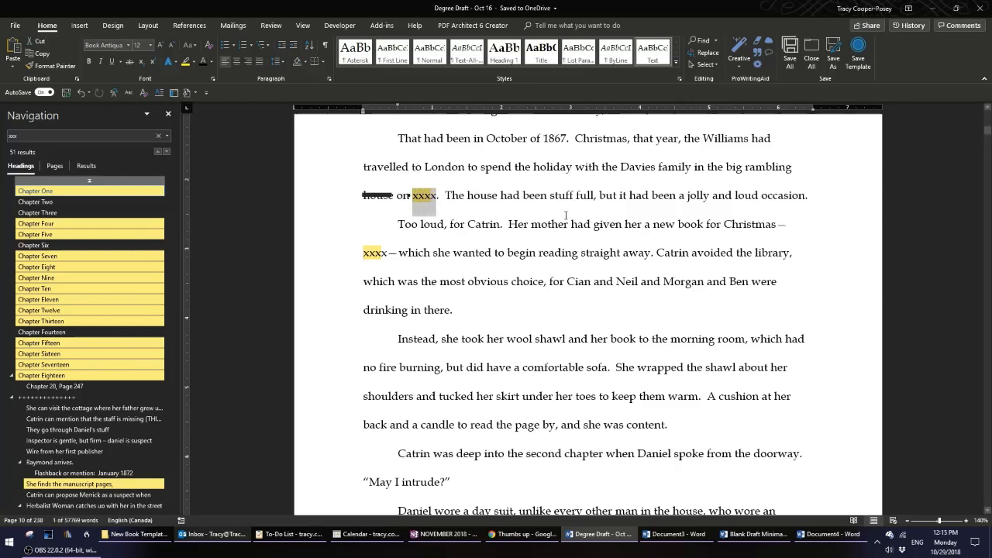
left_click(566, 215)
scroll(566, 216, "down", 3)
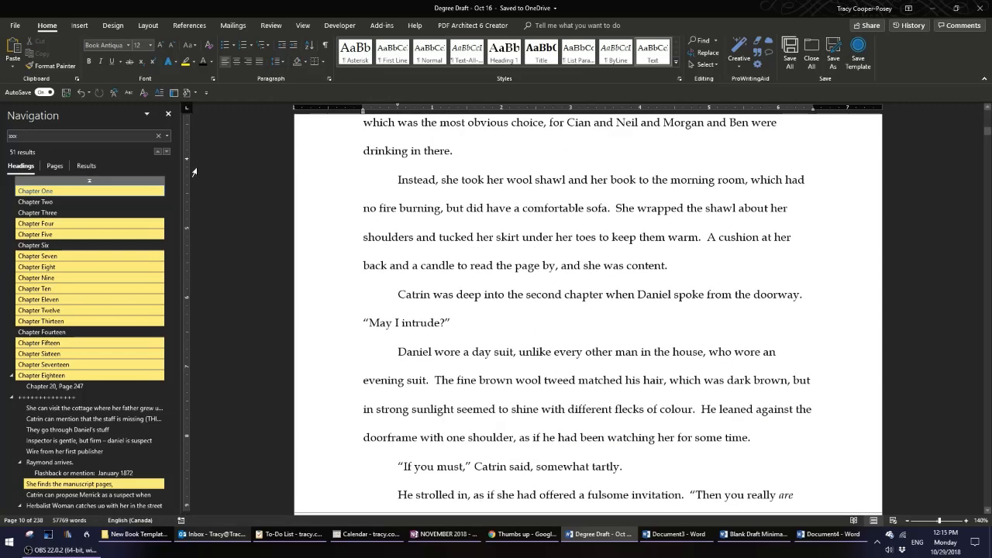
left_click(165, 152)
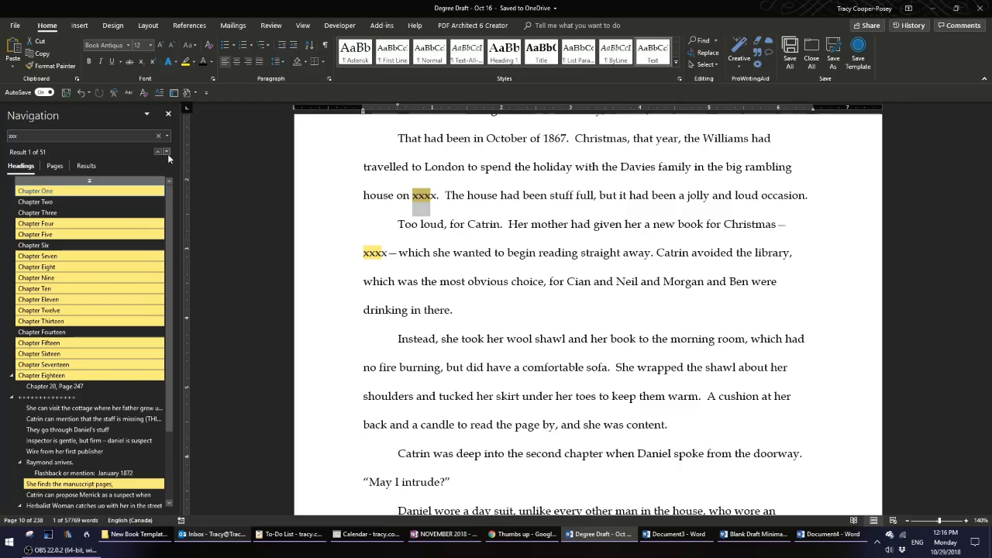
left_click(167, 151)
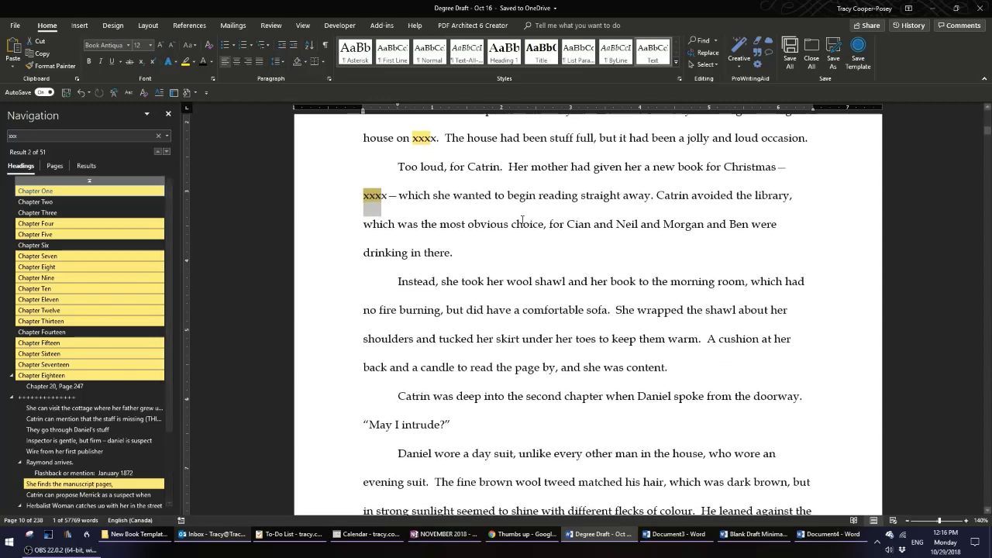
left_click(166, 152)
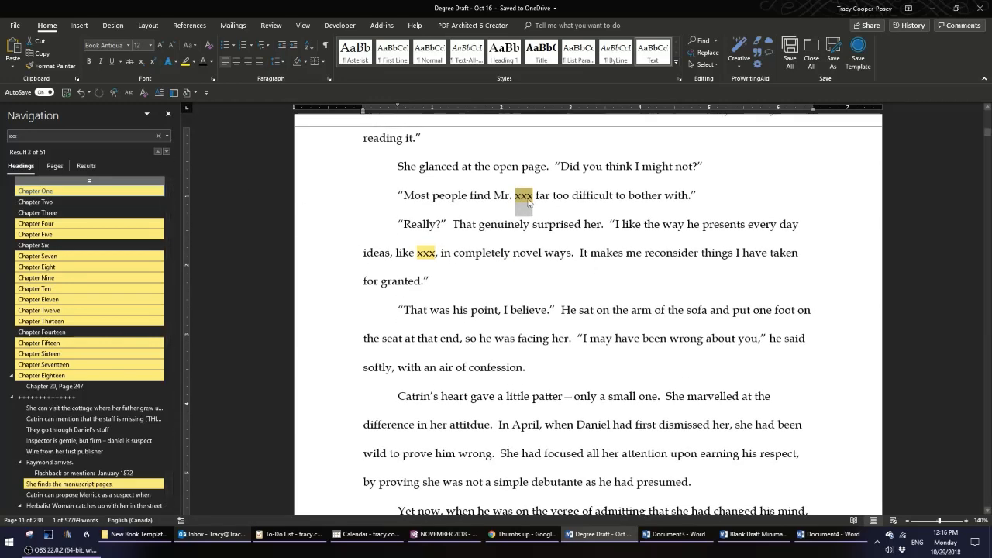
left_click(516, 194)
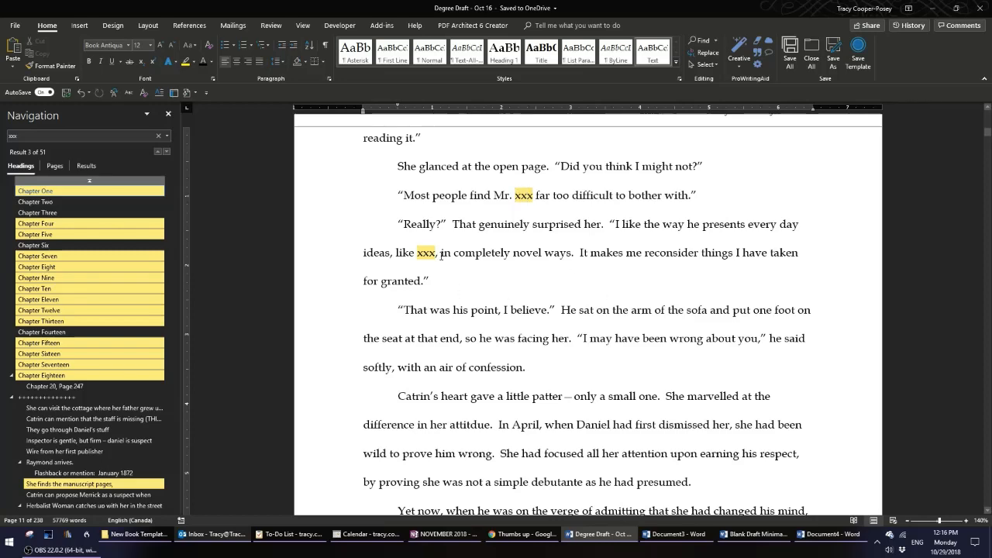
left_click(430, 225)
left_click(417, 253)
scroll(633, 301, "down", 2)
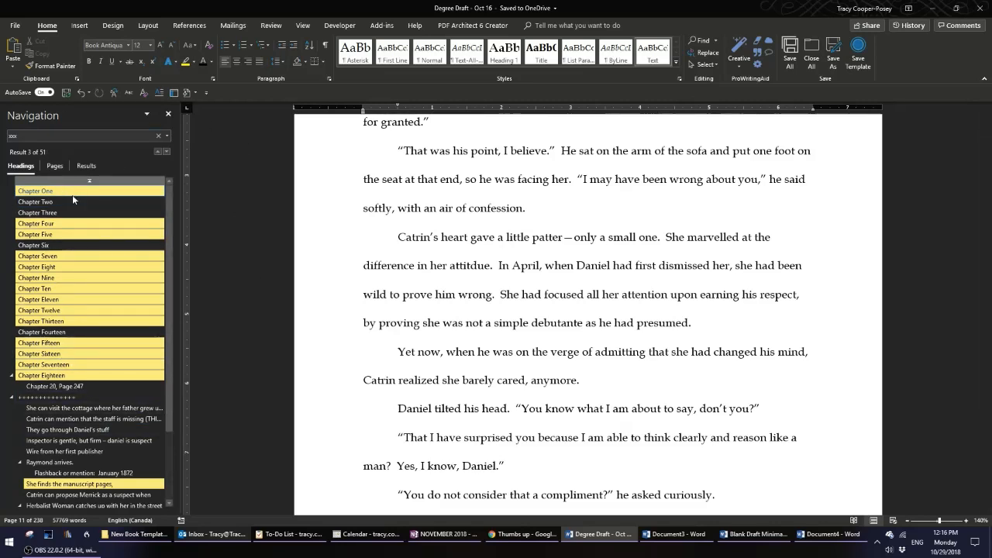
left_click(166, 153)
left_click(166, 152)
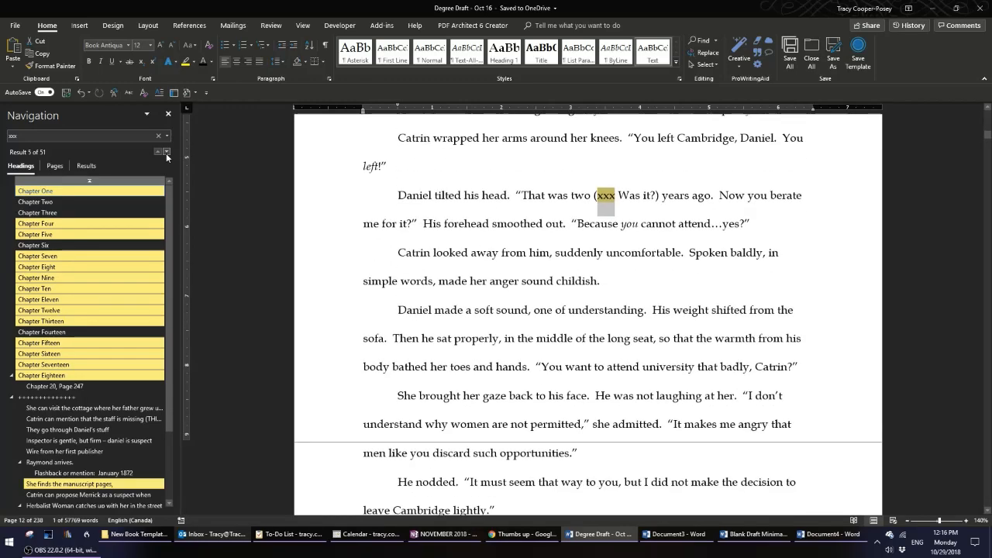
left_click(166, 153)
left_click(166, 153)
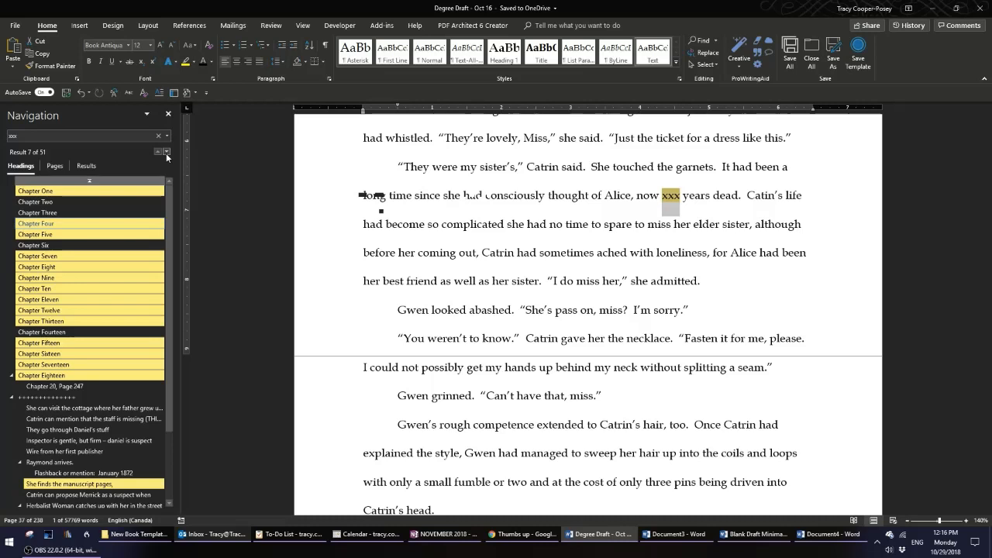
left_click(414, 213)
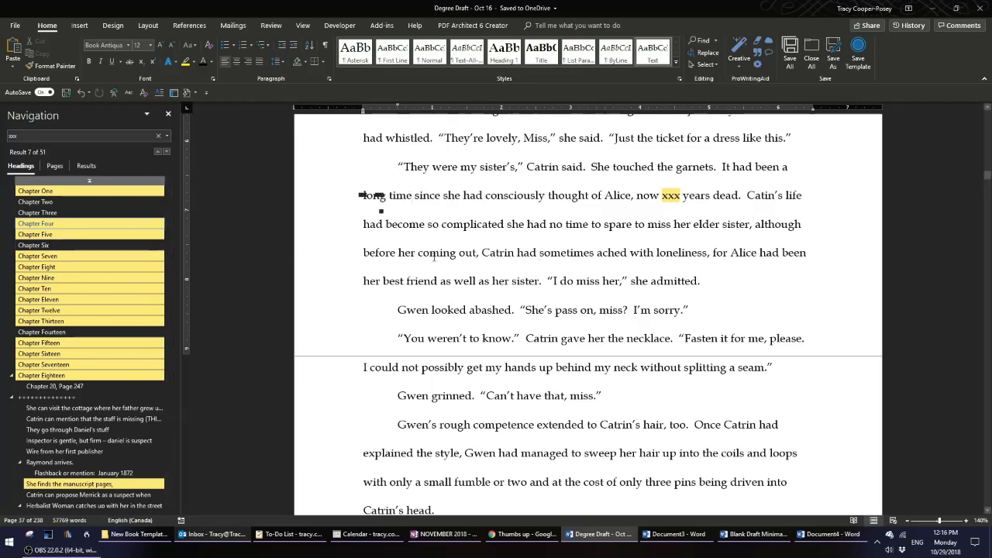
Clear the search and jump to the plus-sign scene heading through the Navigation pane.
left_click(159, 137)
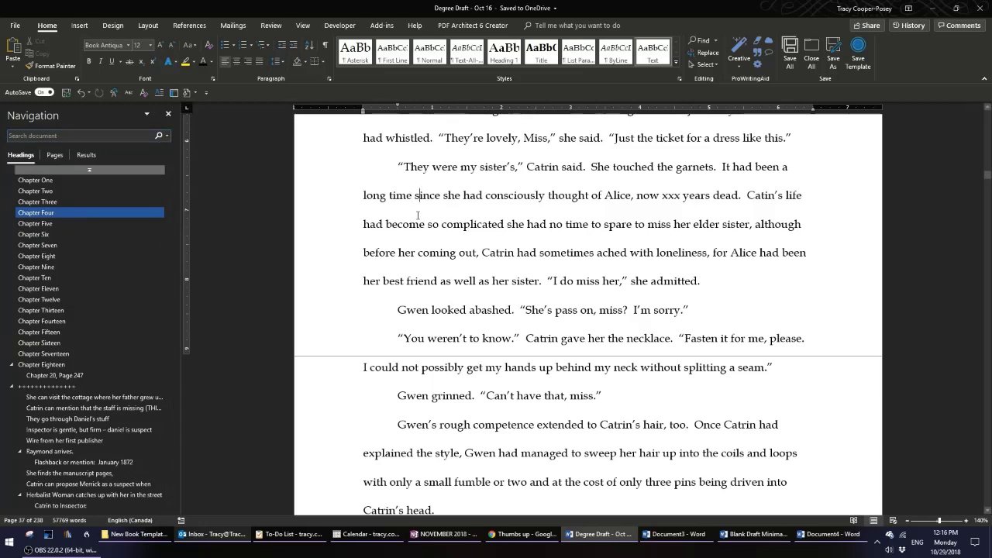
scroll(310, 225, "down", 3)
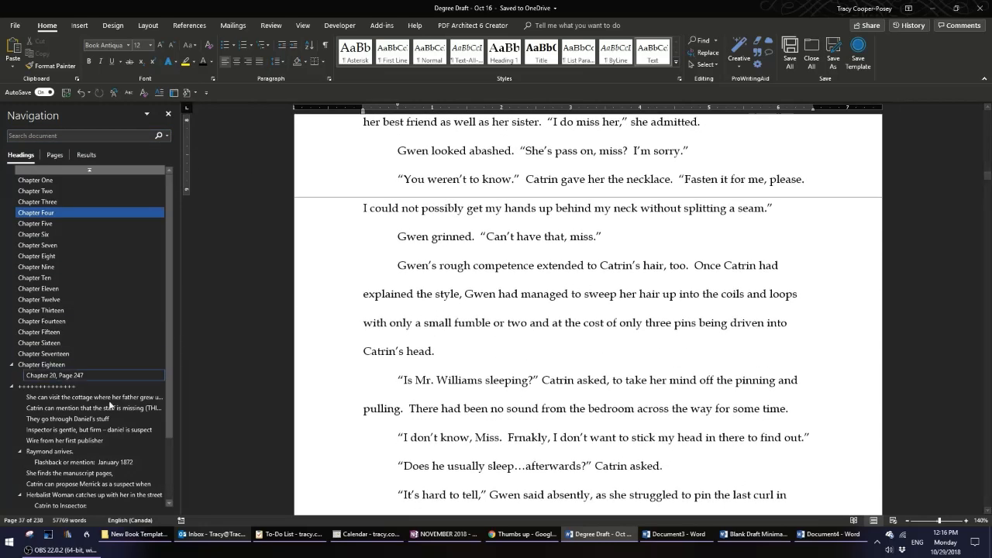
left_click(51, 385)
scroll(631, 321, "down", 4)
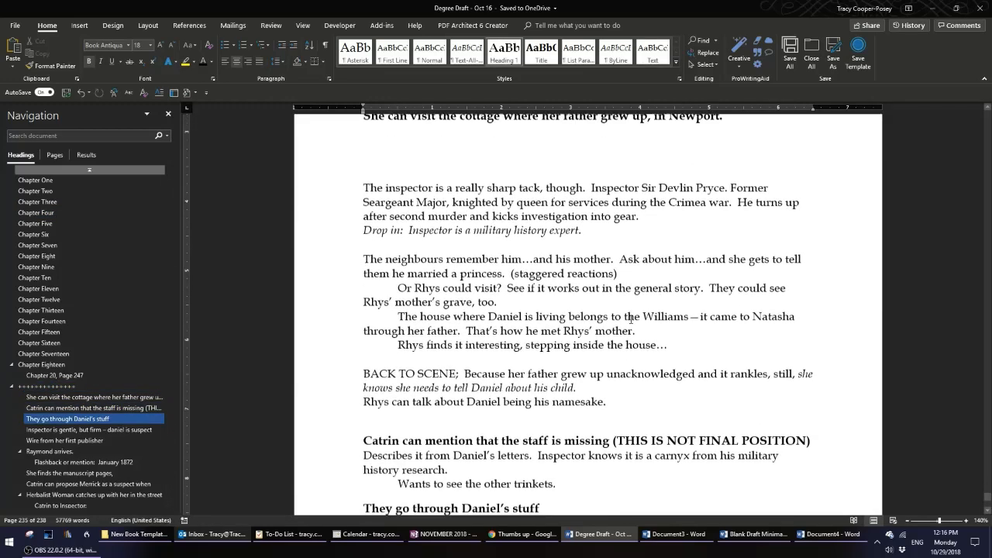
scroll(631, 319, "up", 7)
scroll(631, 319, "up", 4)
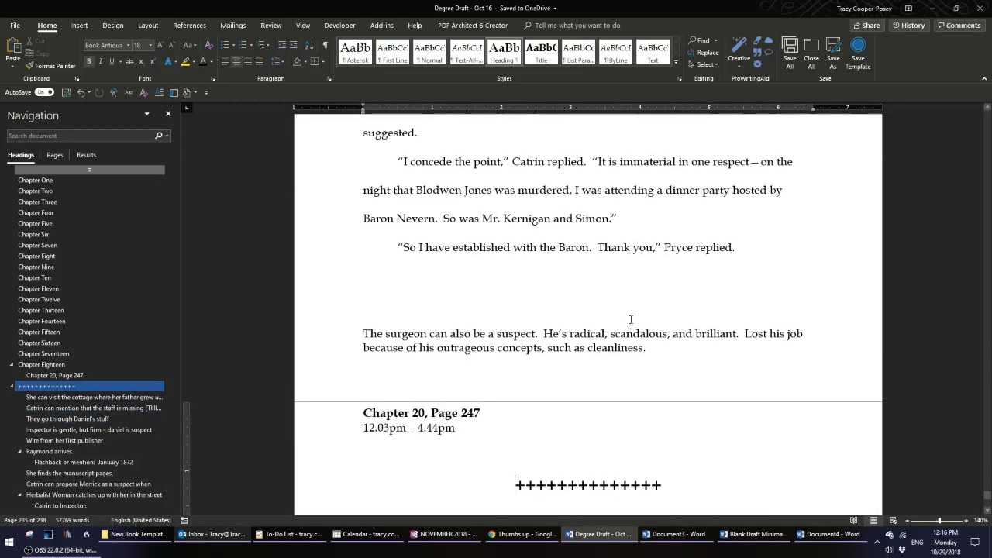